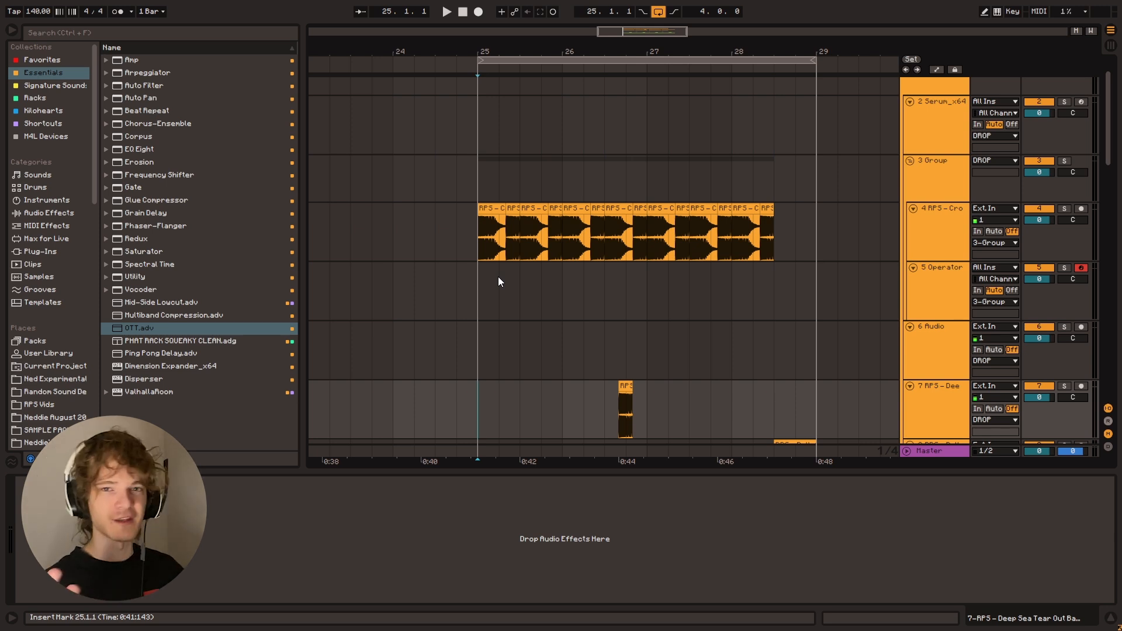
# Play the drop loop from bar 25 while looking through the tracks in the DROP group
pyautogui.press('space')
pyautogui.scroll(1, 502, 286)
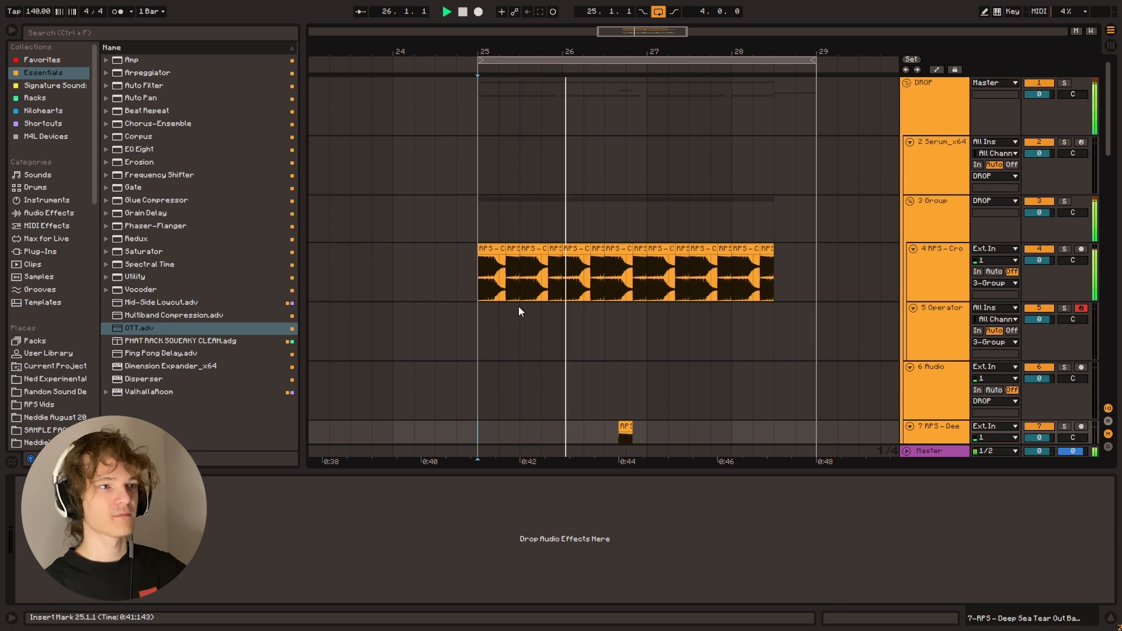
pyautogui.scroll(-4, 506, 326)
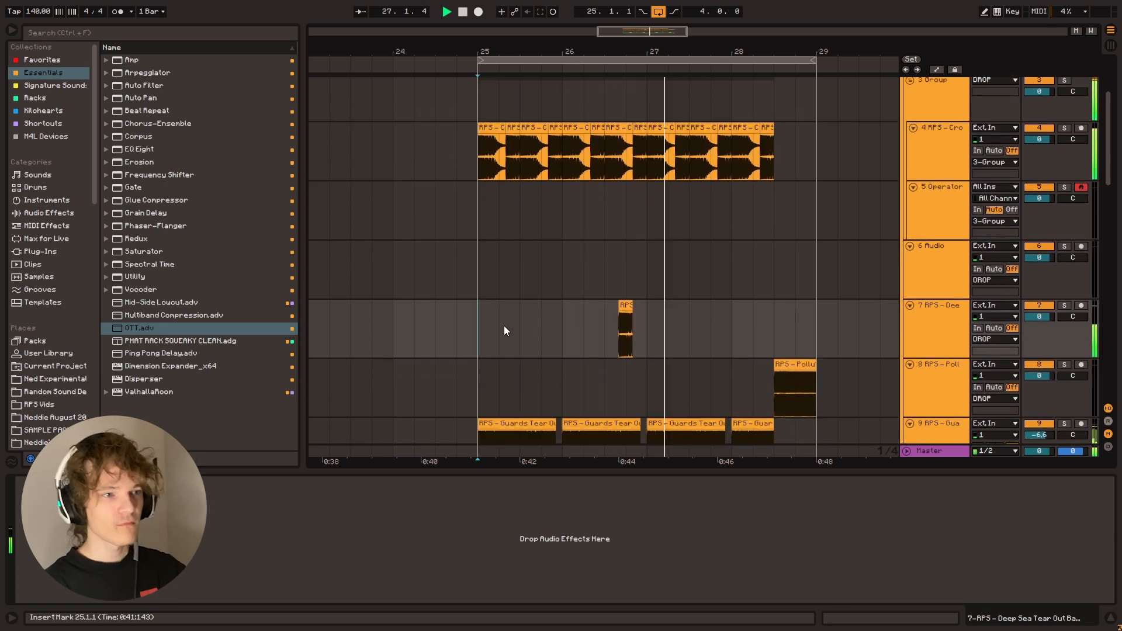
pyautogui.scroll(-1, 493, 337)
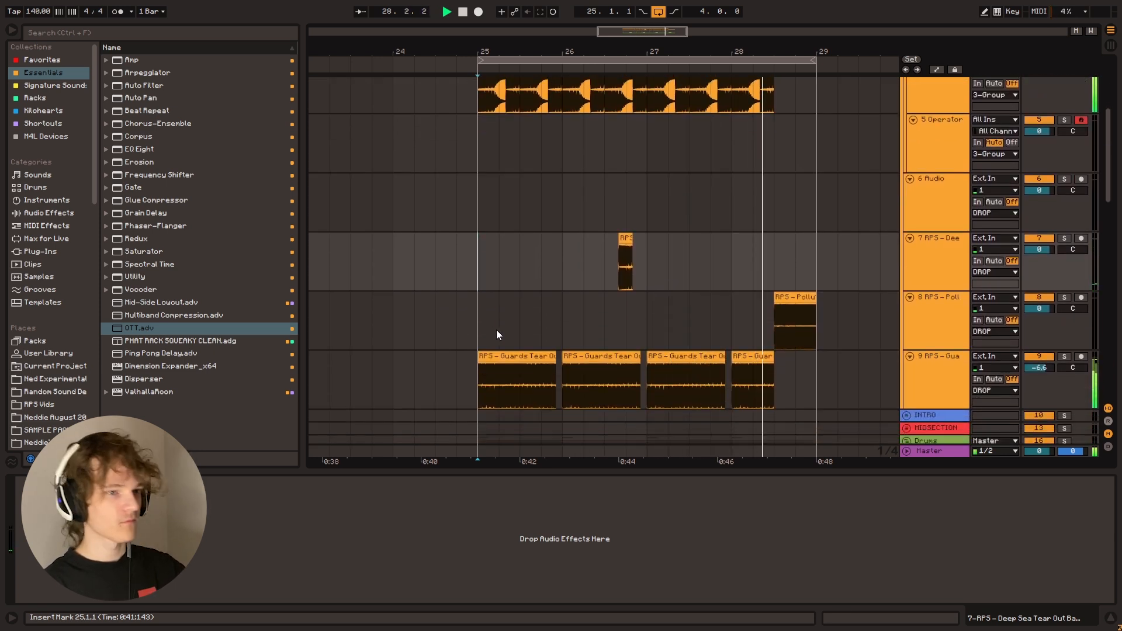
pyautogui.press('space')
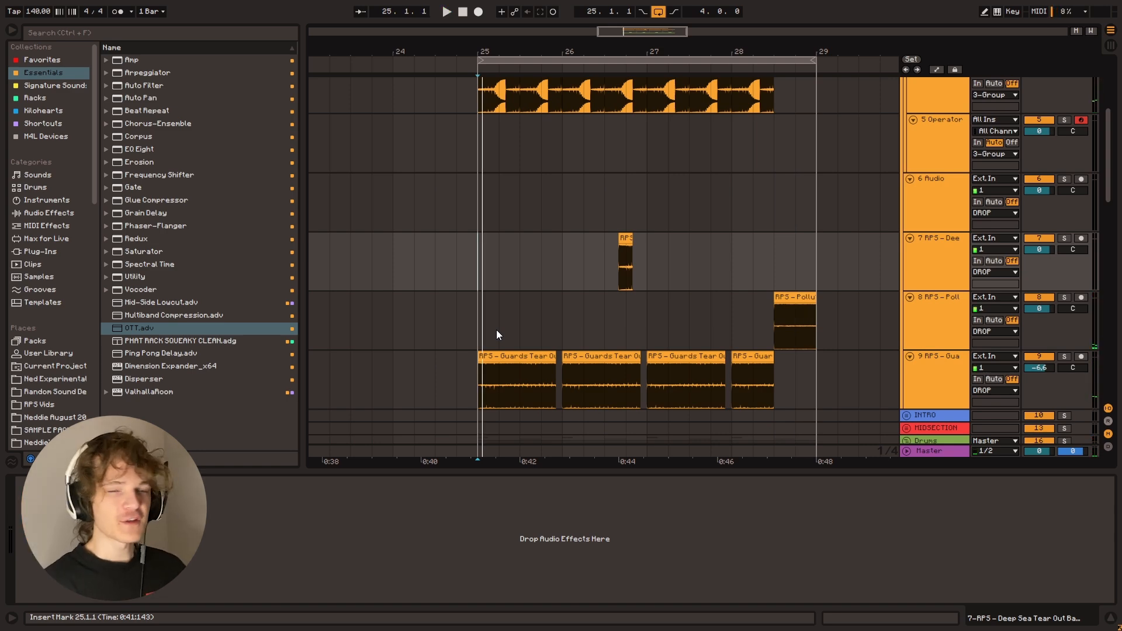
# Look through the arrangement from the drop bass tracks to the Drums group, checking the device chains on individual tracks
pyautogui.scroll(2, 487, 317)
pyautogui.click(917, 142)
pyautogui.scroll(-3, 935, 291)
pyautogui.click(917, 307)
pyautogui.scroll(-2, 790, 279)
pyautogui.scroll(-1, 790, 279)
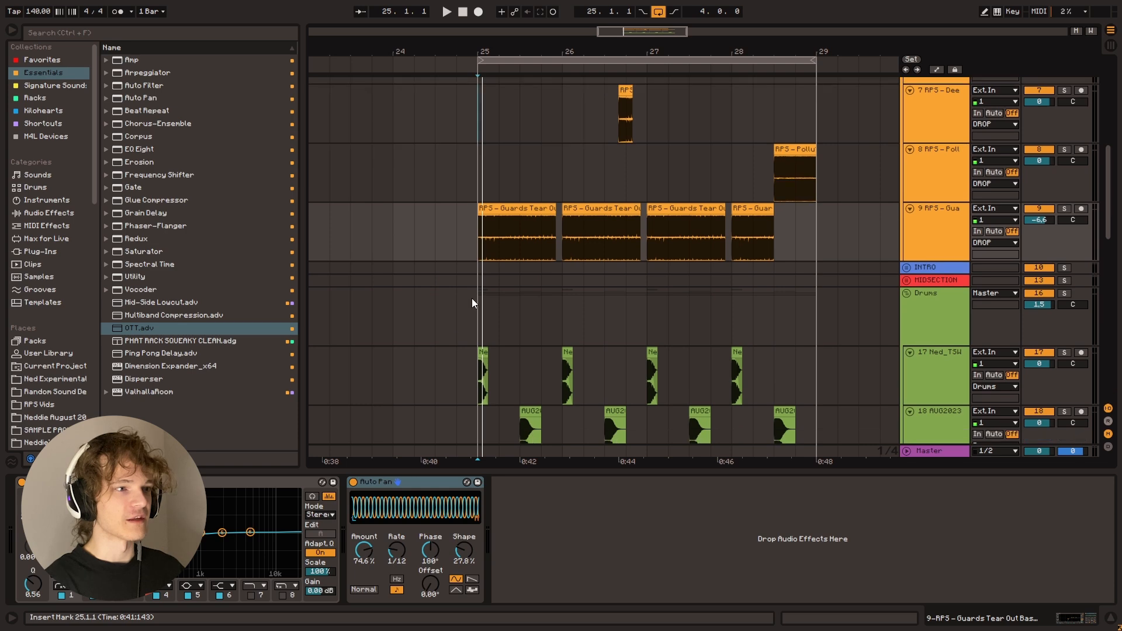
pyautogui.scroll(-2, 486, 244)
pyautogui.click(487, 244)
pyautogui.scroll(8, 496, 255)
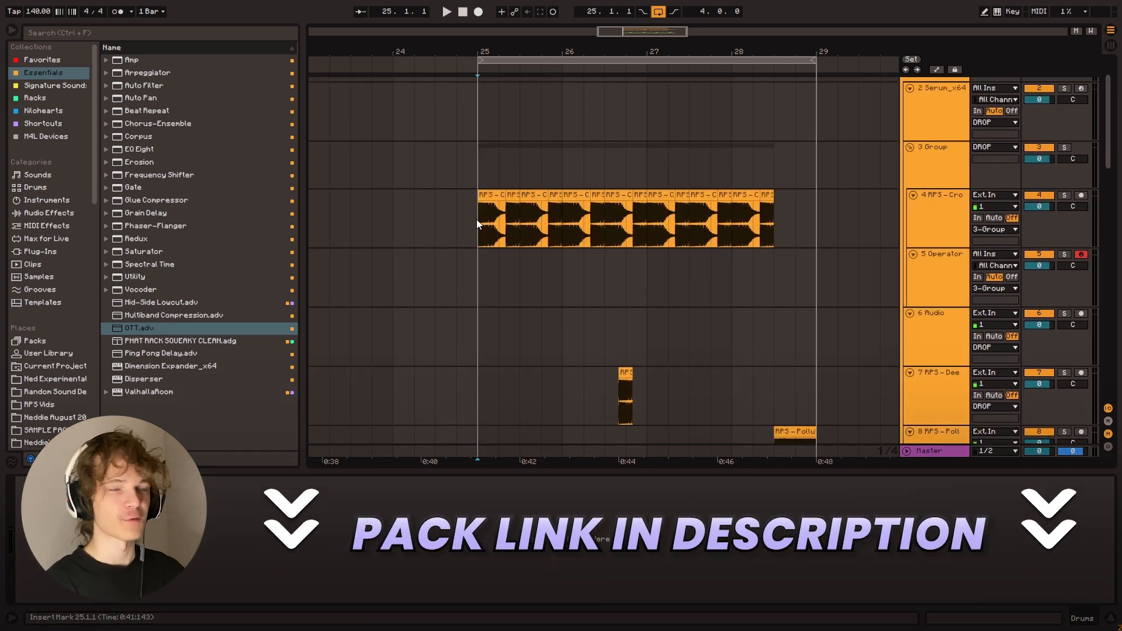
pyautogui.scroll(-8, 475, 219)
pyautogui.scroll(-3, 496, 292)
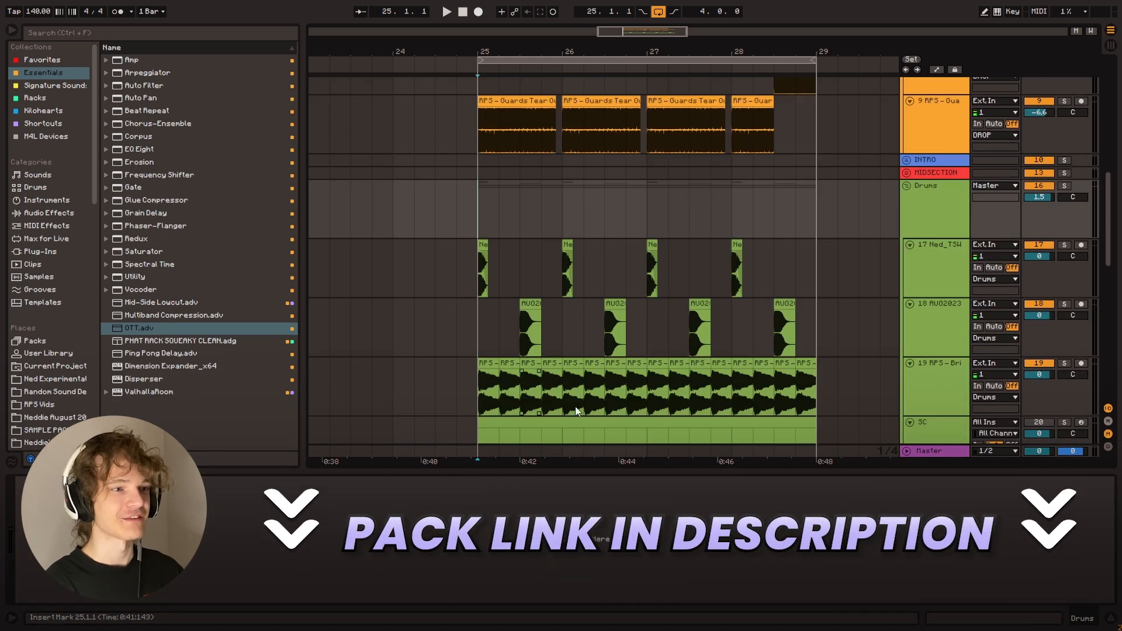
pyautogui.scroll(8, 481, 270)
pyautogui.click(478, 265)
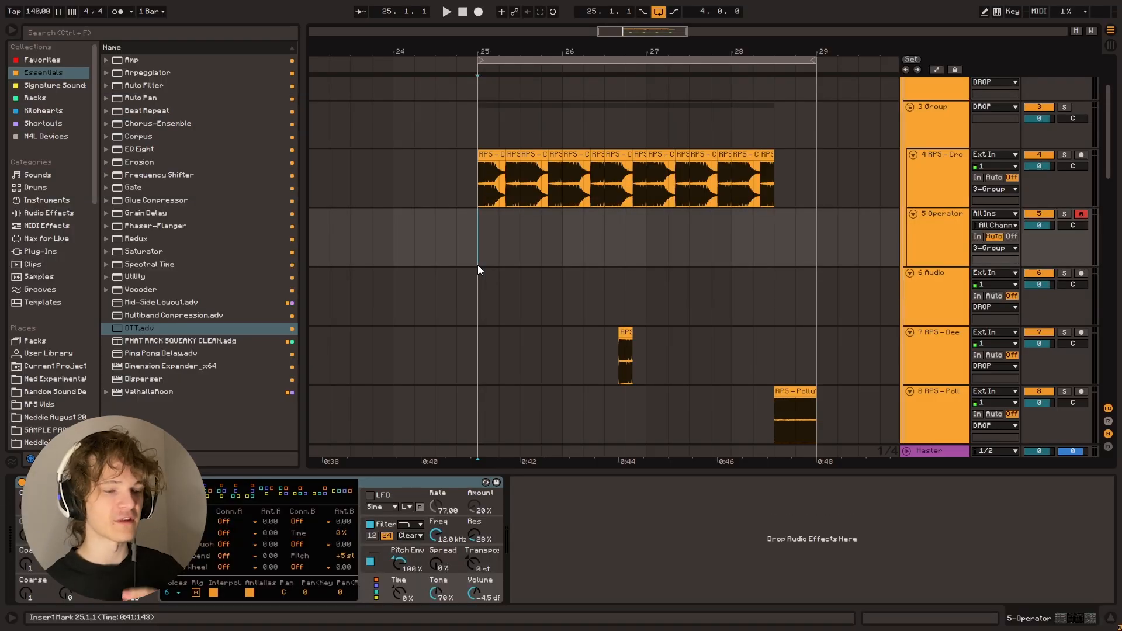
# Play the Cronch bass clips on track 4 from bar 25
pyautogui.click(483, 195)
pyautogui.press('space')
pyautogui.scroll(2, 930, 240)
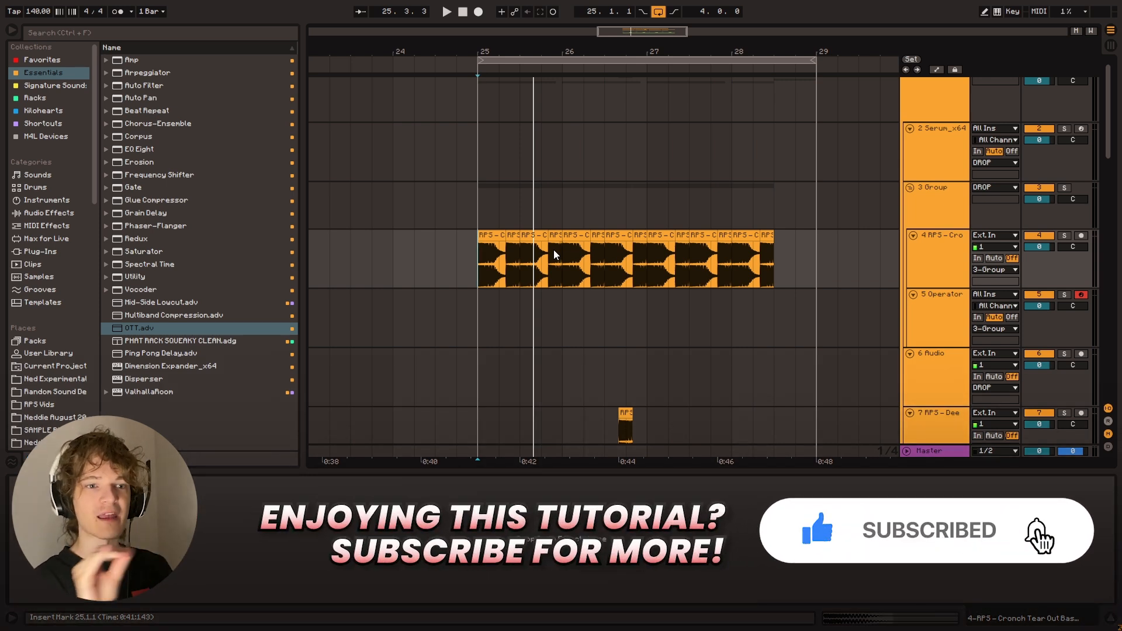
# Search the browser for "freq s", load the FREQUENCY SPLIT rack onto Cronch bass track 4, and clear the search
pyautogui.click(961, 267)
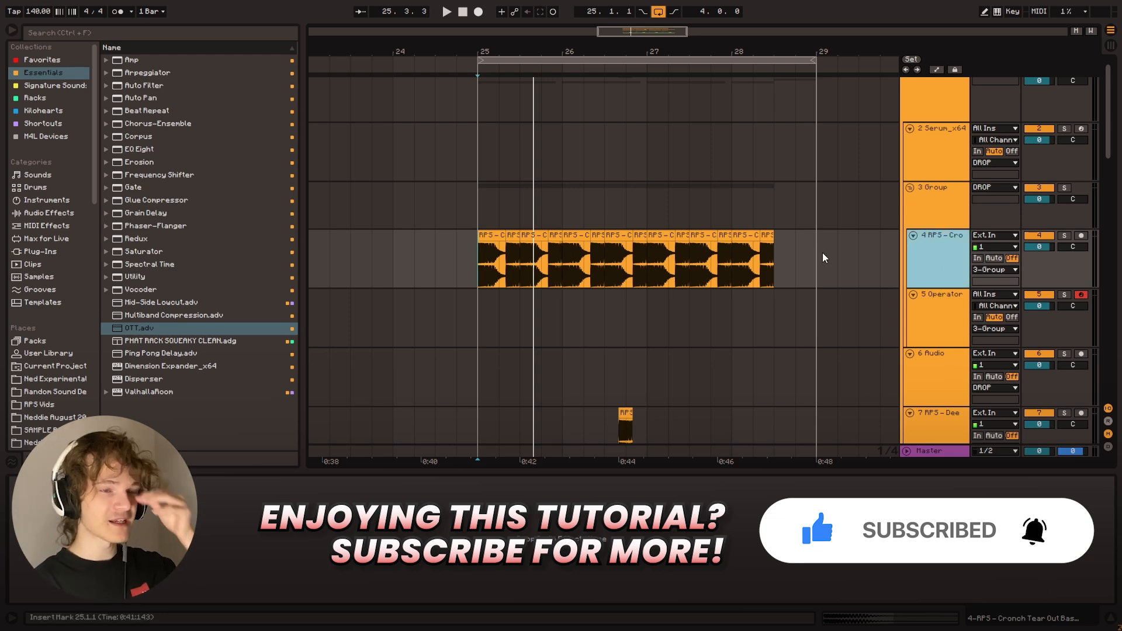
pyautogui.hotkey('ctrl', 'f')
pyautogui.write('freque')
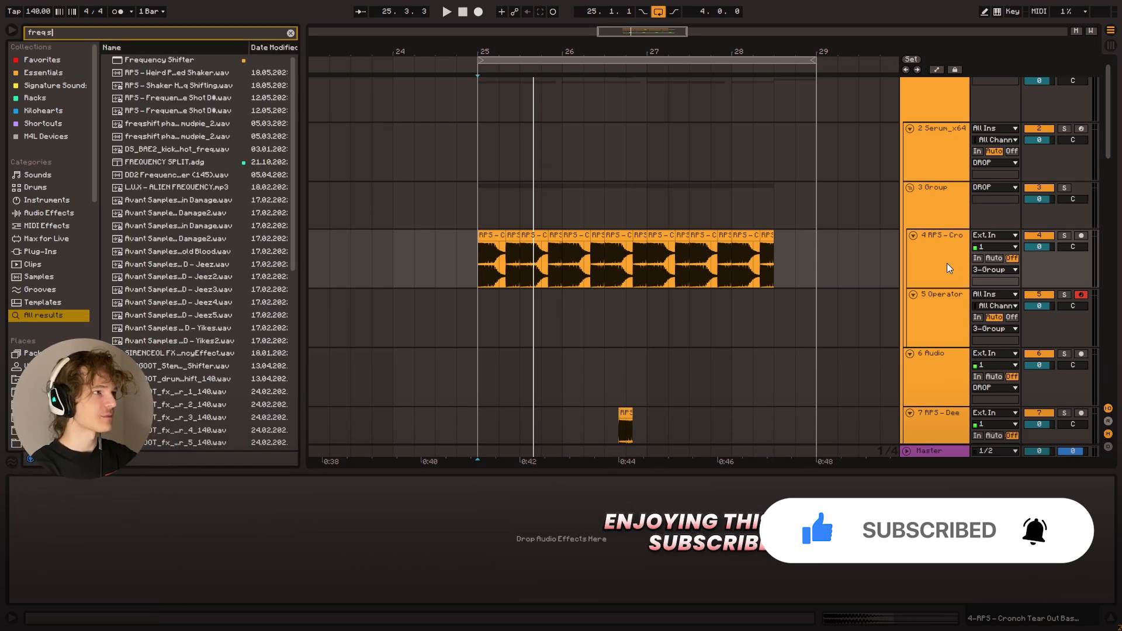
pyautogui.doubleClick(176, 136)
pyautogui.click(291, 33)
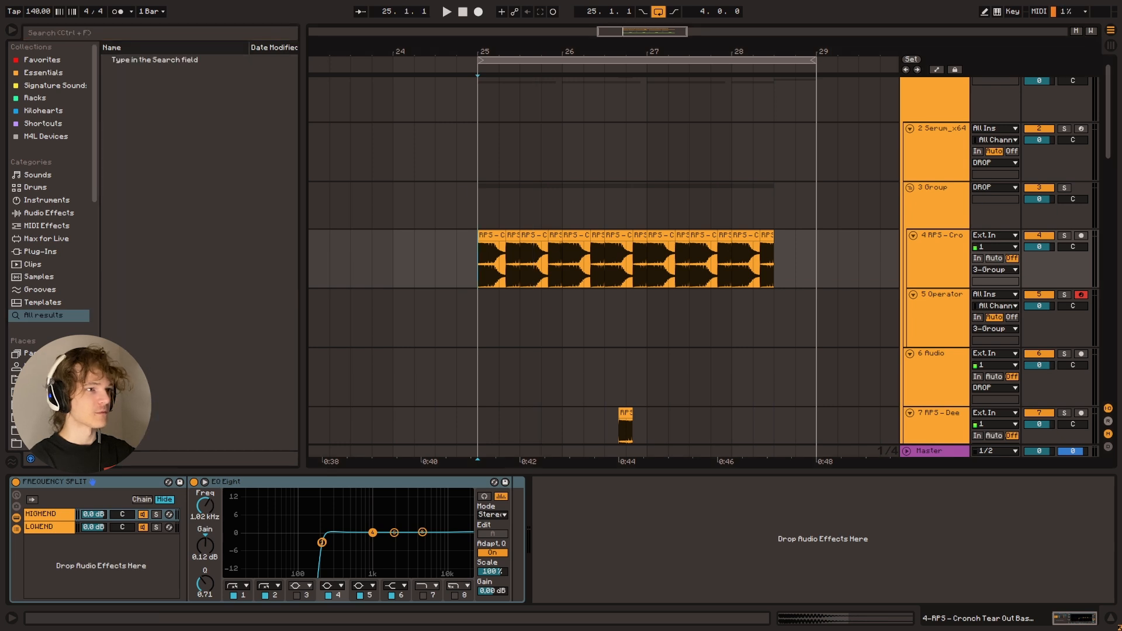
# Examine the EQ Eight curves in the HIGHEND and LOWEND chains of the FREQUENCY SPLIT rack
pyautogui.click(37, 517)
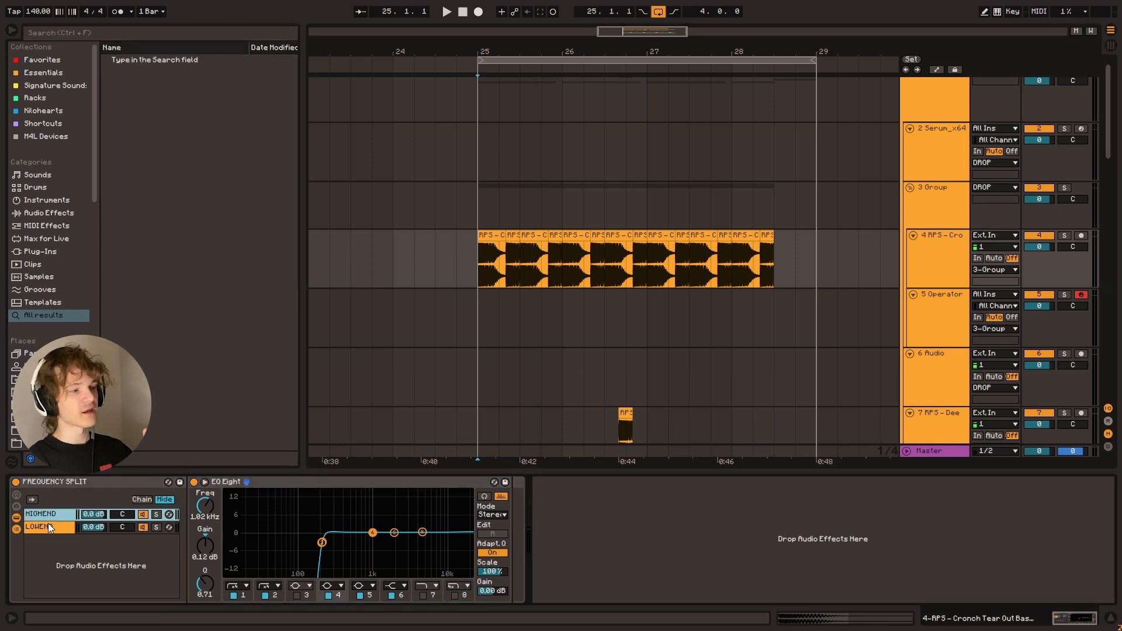
pyautogui.click(47, 528)
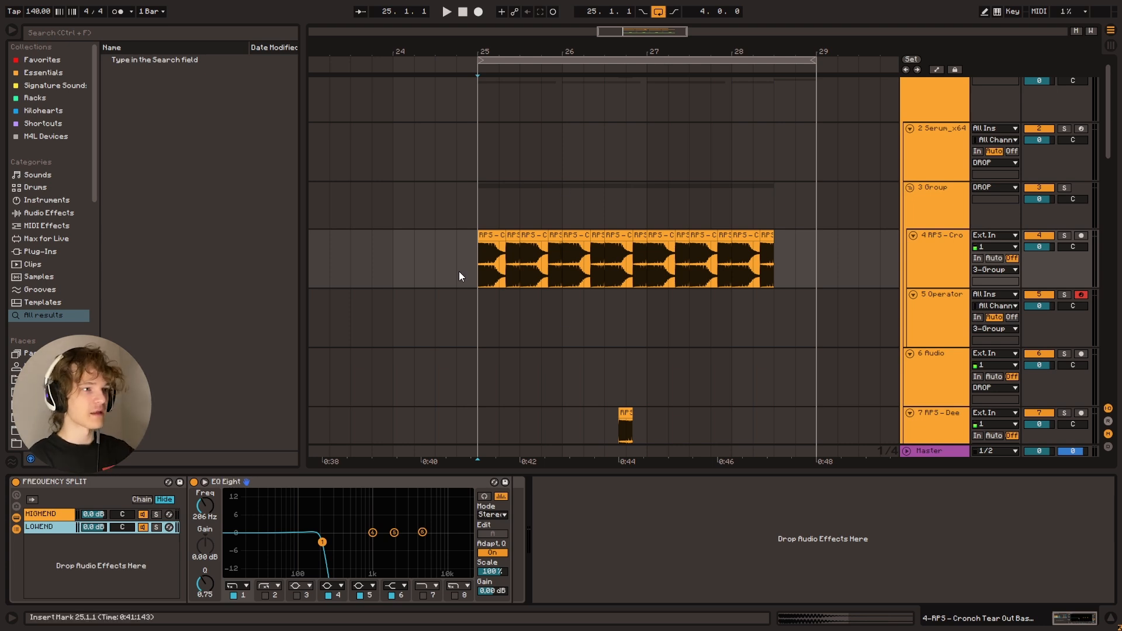
pyautogui.moveTo(457, 271); pyautogui.dragTo(754, 272)
pyautogui.click(489, 268)
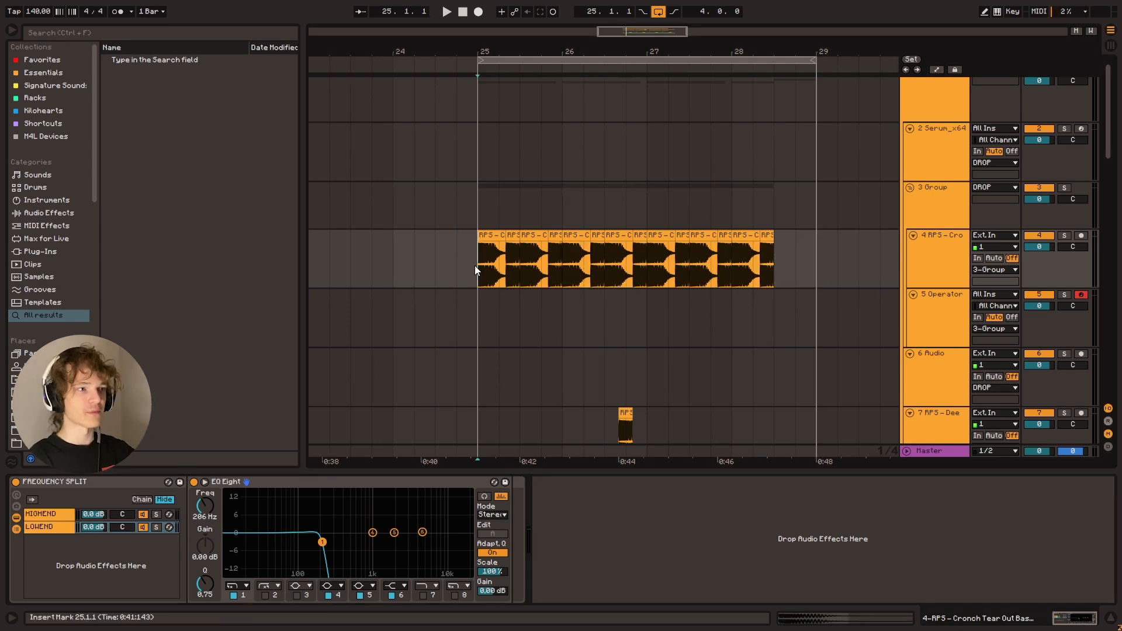
pyautogui.click(44, 531)
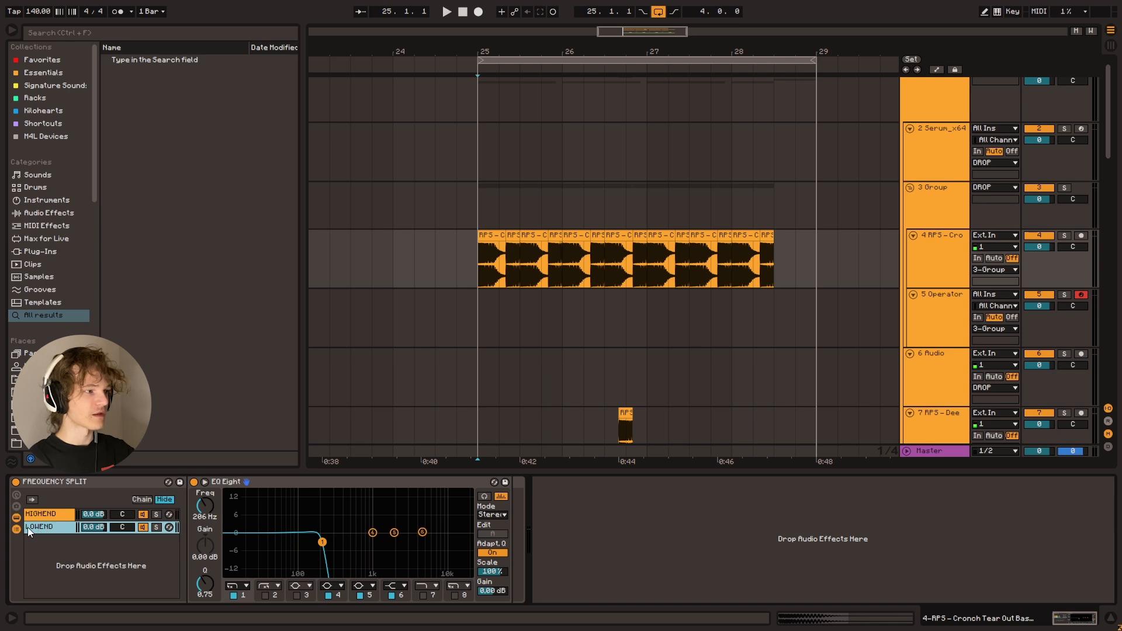
pyautogui.click(52, 514)
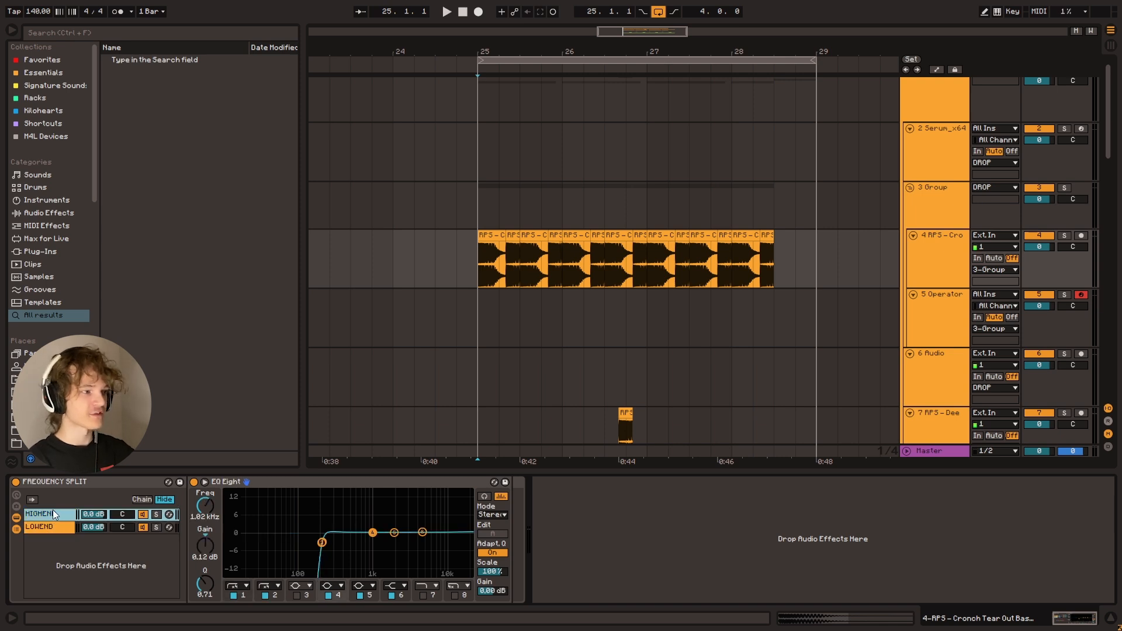
pyautogui.click(52, 527)
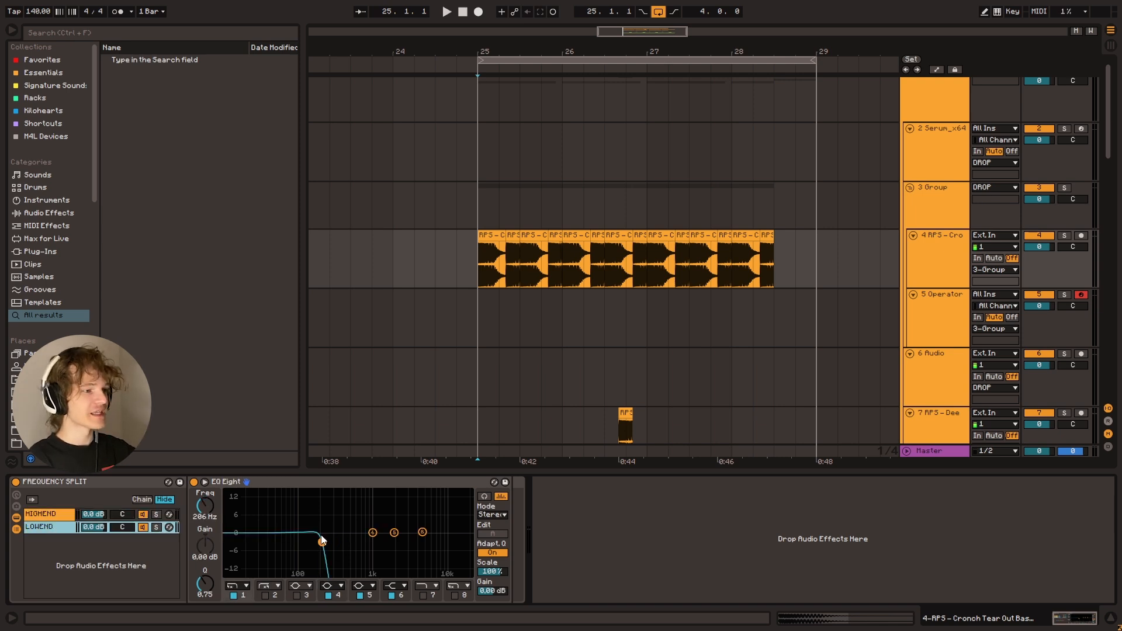
pyautogui.click(54, 515)
pyautogui.click(42, 525)
pyautogui.click(45, 514)
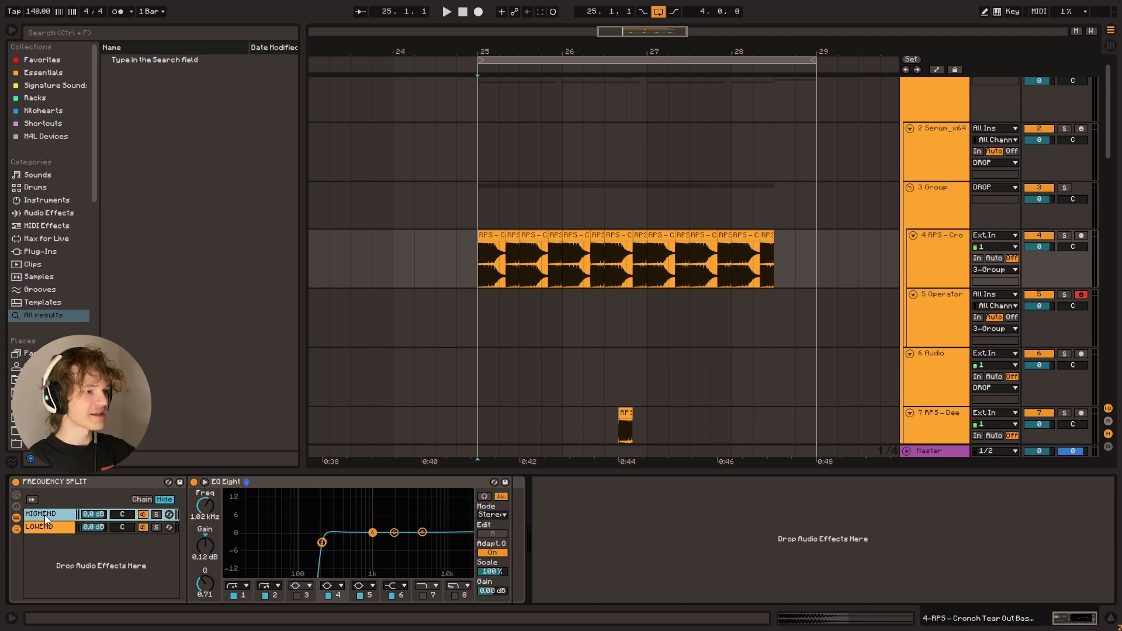
pyautogui.click(44, 525)
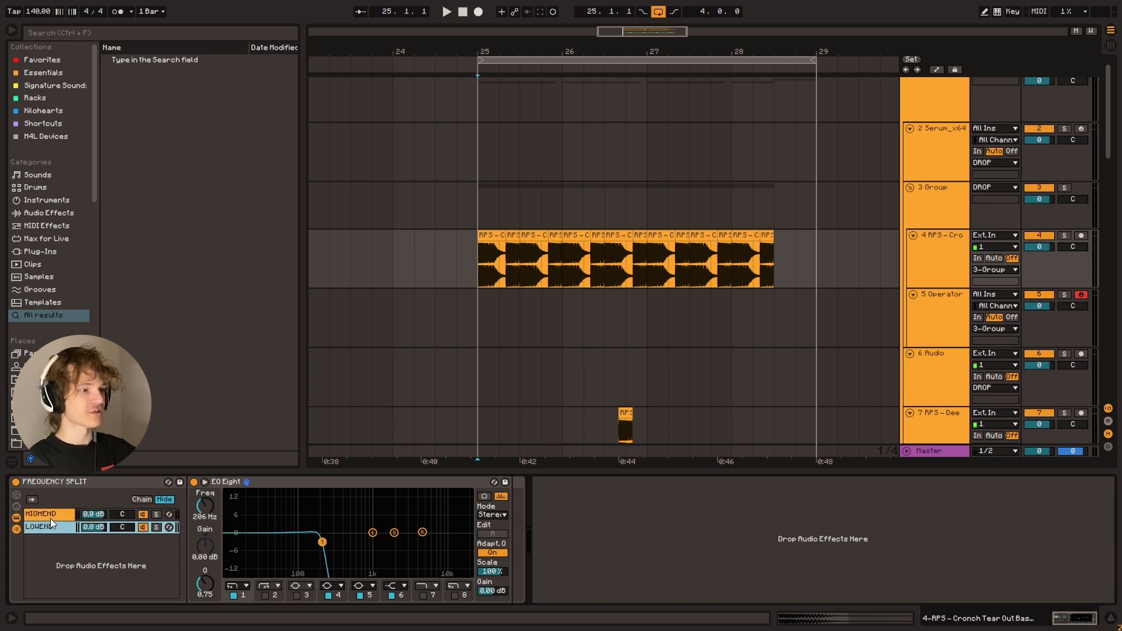
# Audition the LOWEND chain and the HIGHEND chain in solo during playback, and unsolo them
pyautogui.click(156, 527)
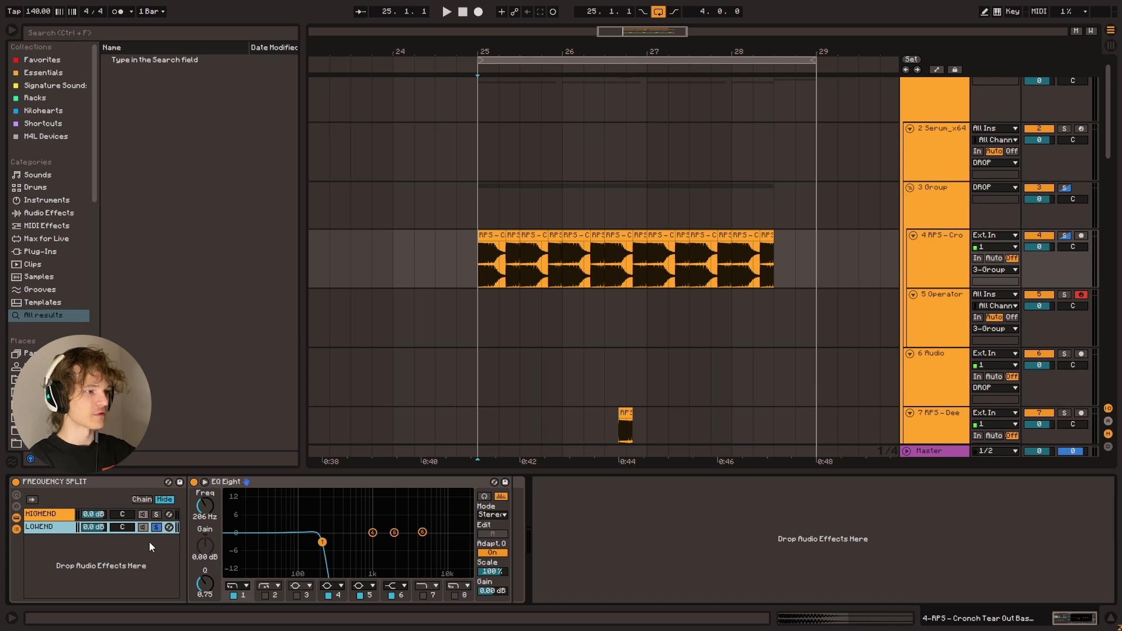
pyautogui.press('space')
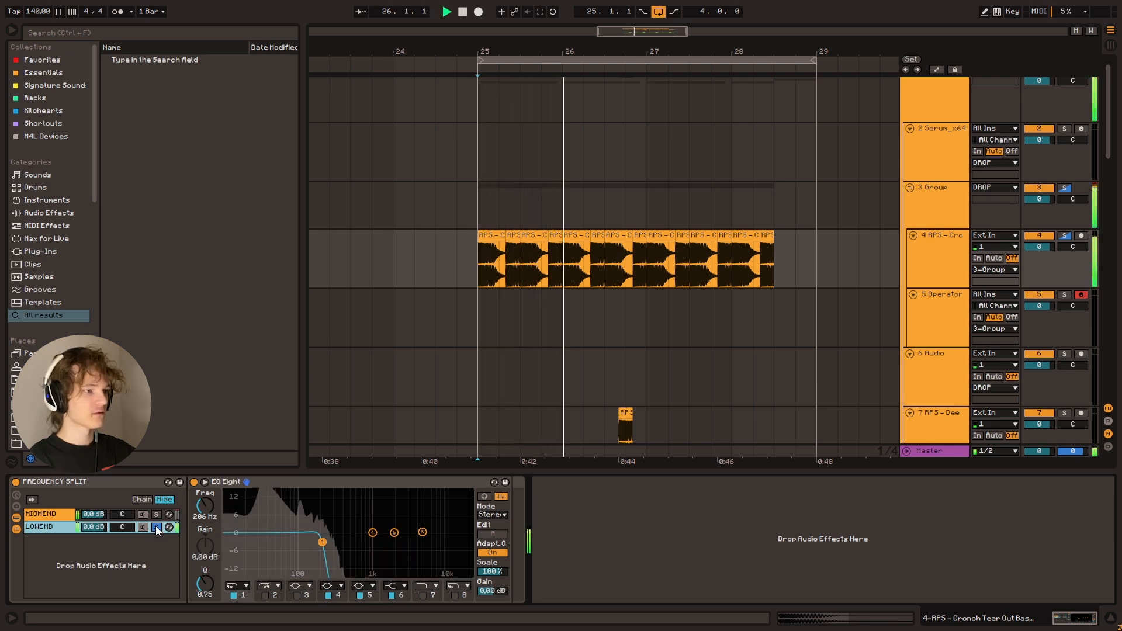
pyautogui.click(156, 515)
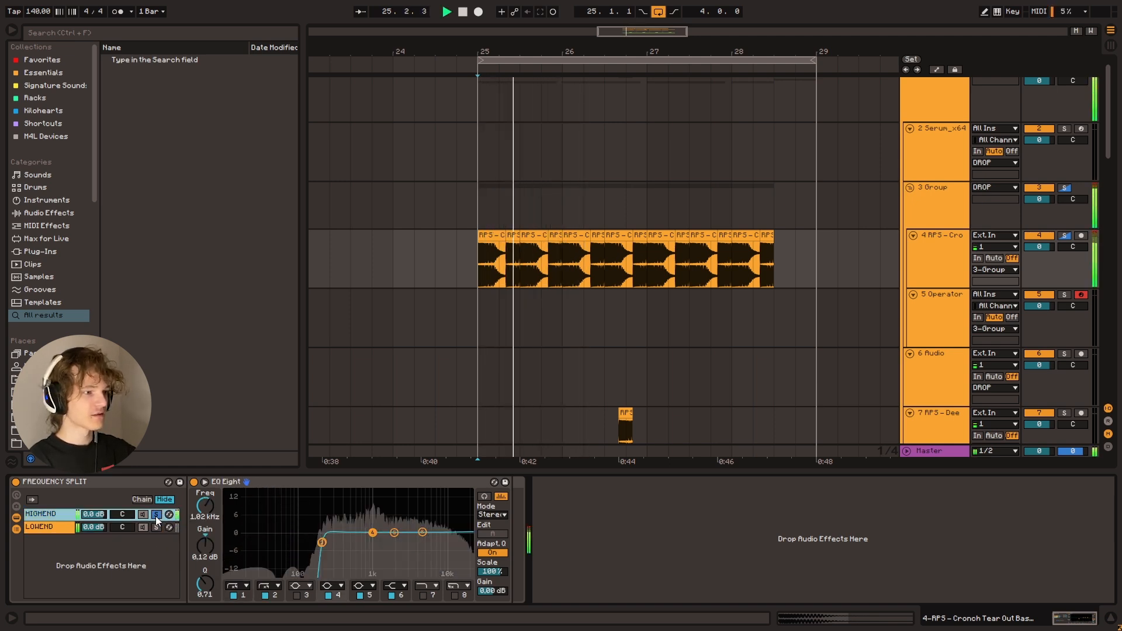
pyautogui.press('space')
pyautogui.click(156, 516)
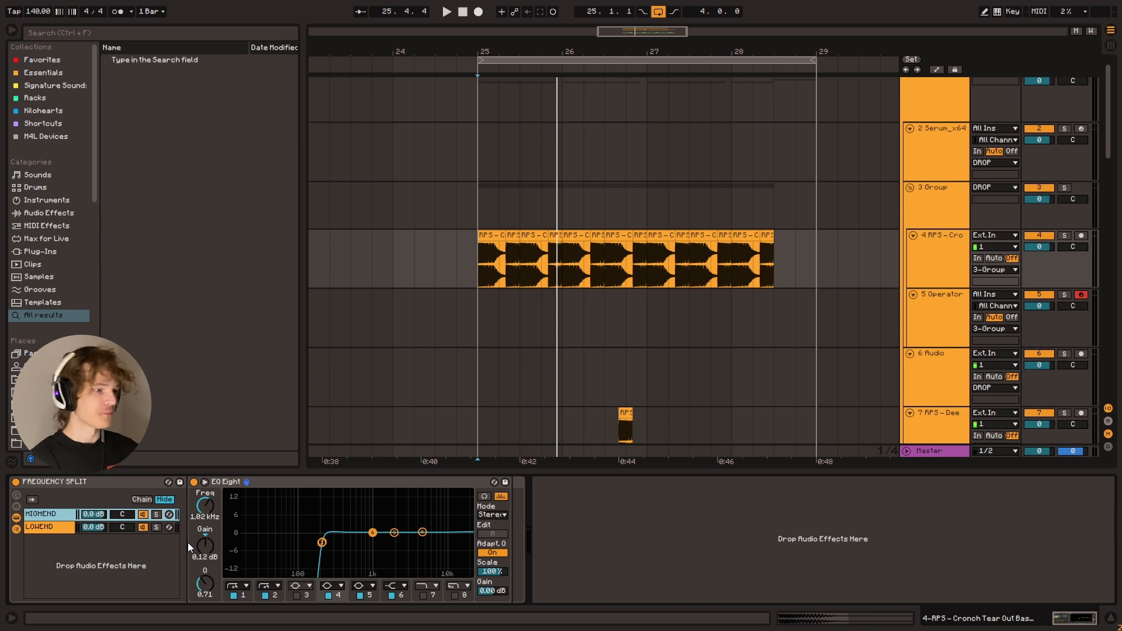
# Set the HIGHEND chain's EQ Eight low-cut frequency to 445 Hz and listen to the bass from bar 25
pyautogui.click(473, 272)
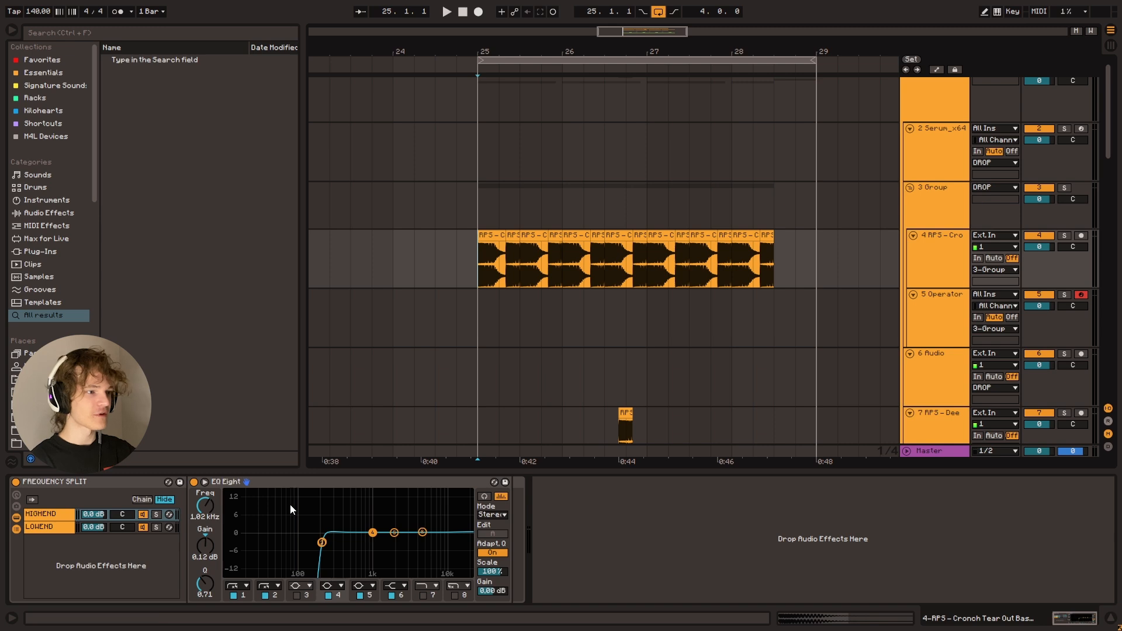
pyautogui.press('space')
pyautogui.click(154, 517)
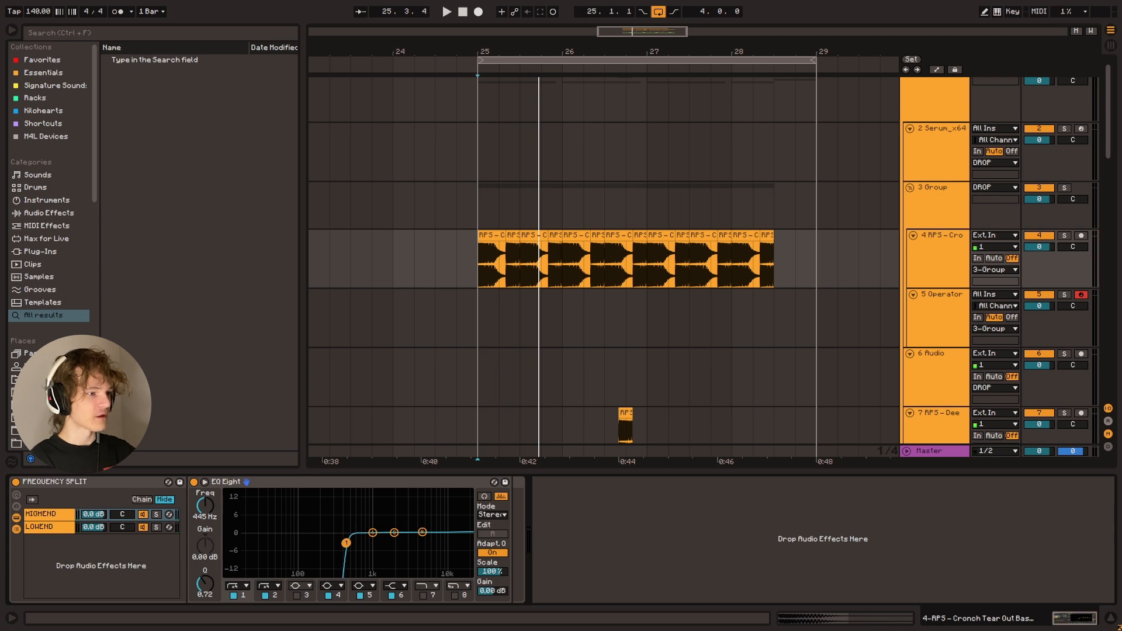
pyautogui.press('space')
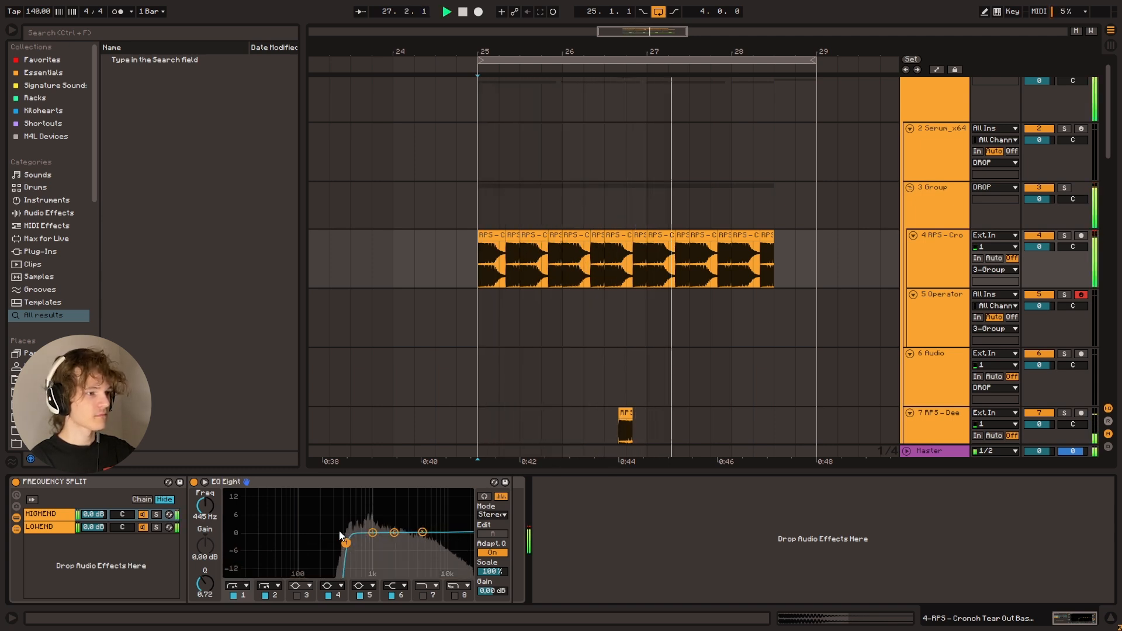
pyautogui.press('space')
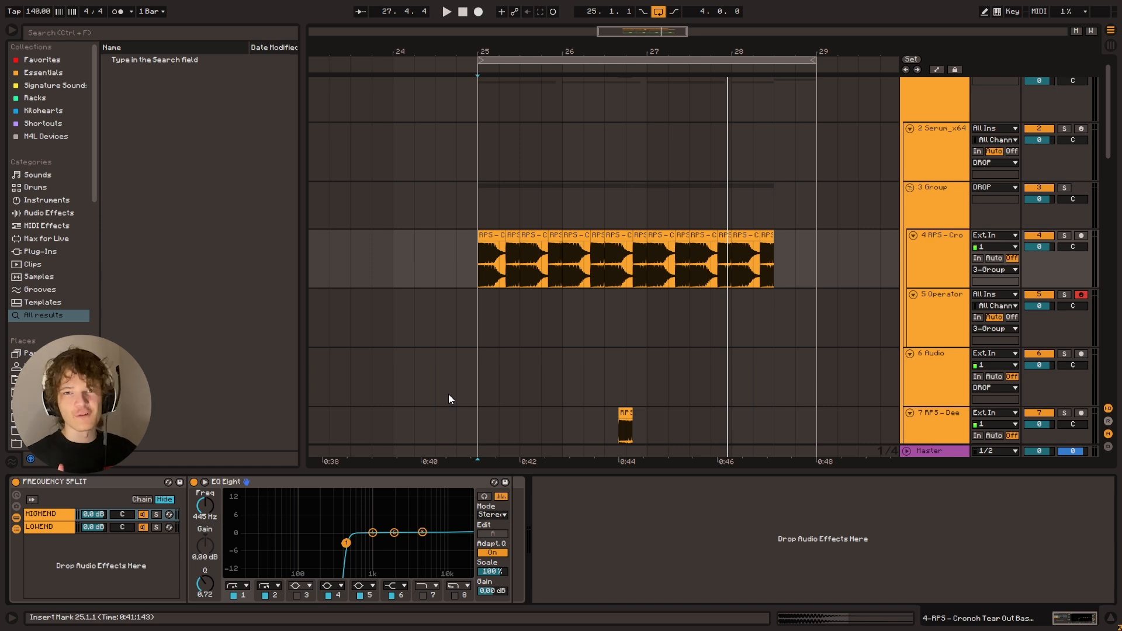
# Solo the LOWEND chain and lower its EQ Eight high-cut frequency to 91.8 Hz, checking it in playback
pyautogui.click(35, 528)
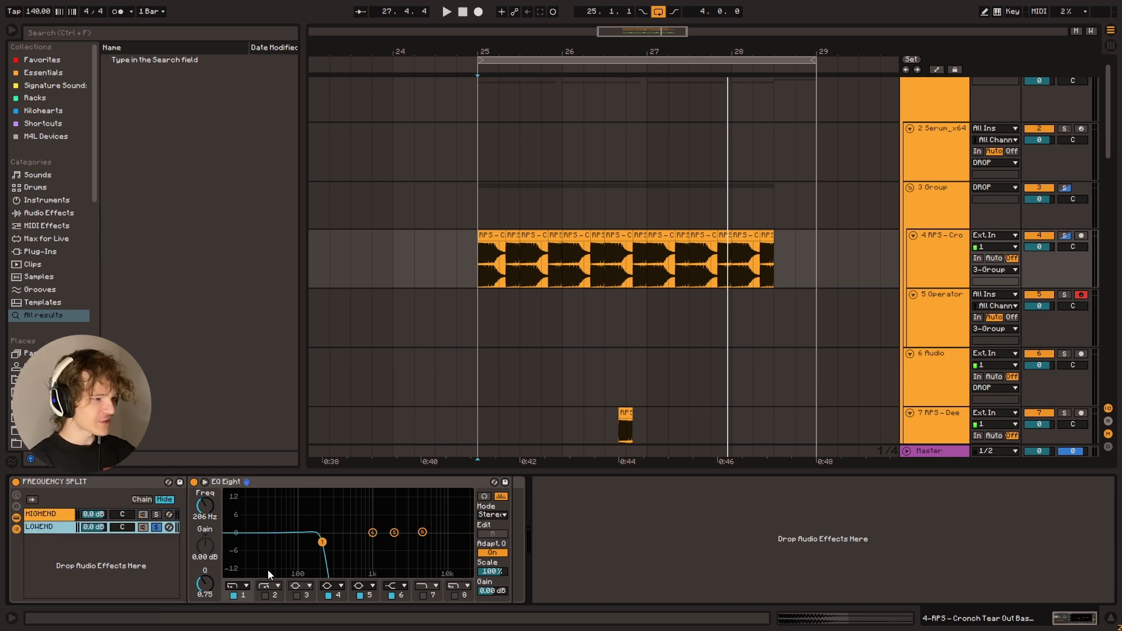
pyautogui.moveTo(323, 532); pyautogui.dragTo(306, 545)
pyautogui.press('space')
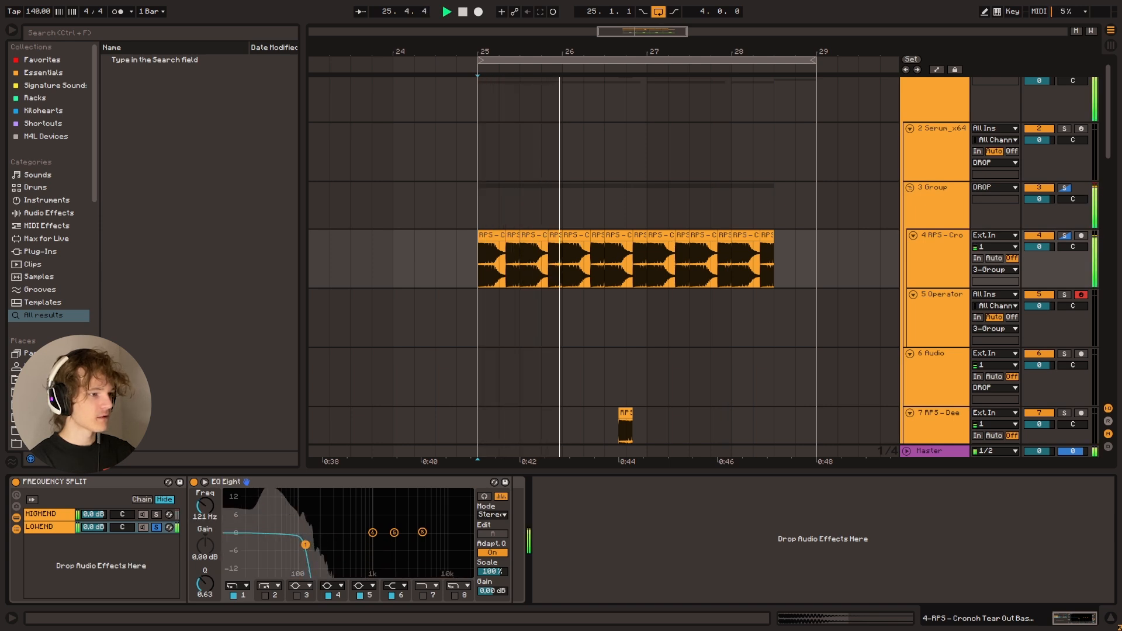
pyautogui.press('space')
pyautogui.moveTo(306, 545); pyautogui.dragTo(296, 544)
pyautogui.press('space')
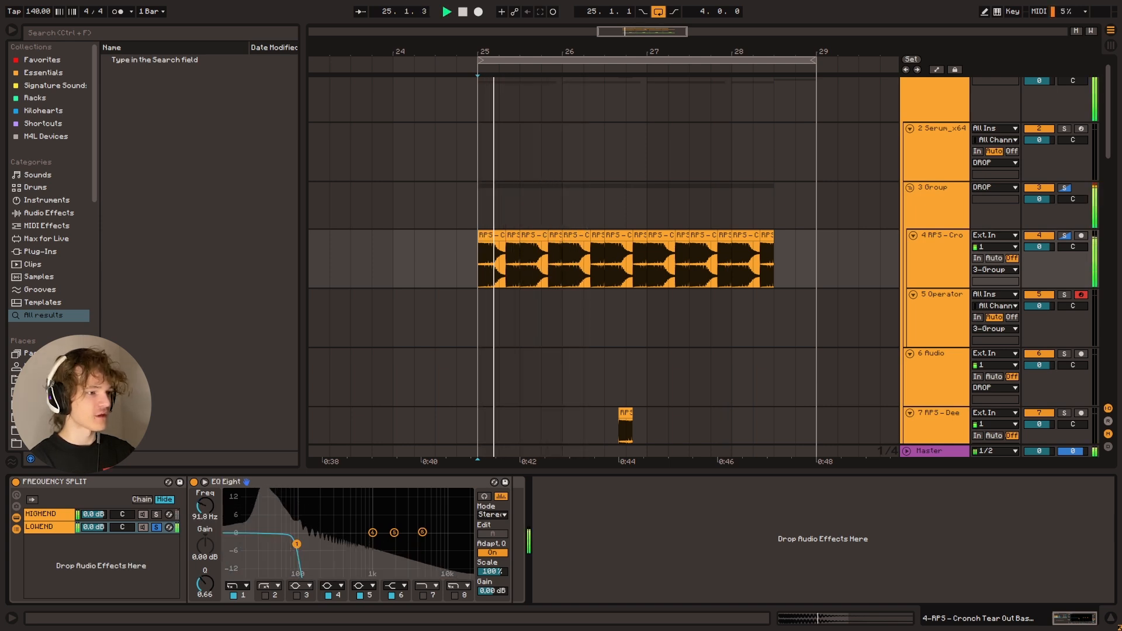
# Set the HIGHEND chain's EQ Eight low-cut frequency to 316 Hz while listening to both chains
pyautogui.click(65, 516)
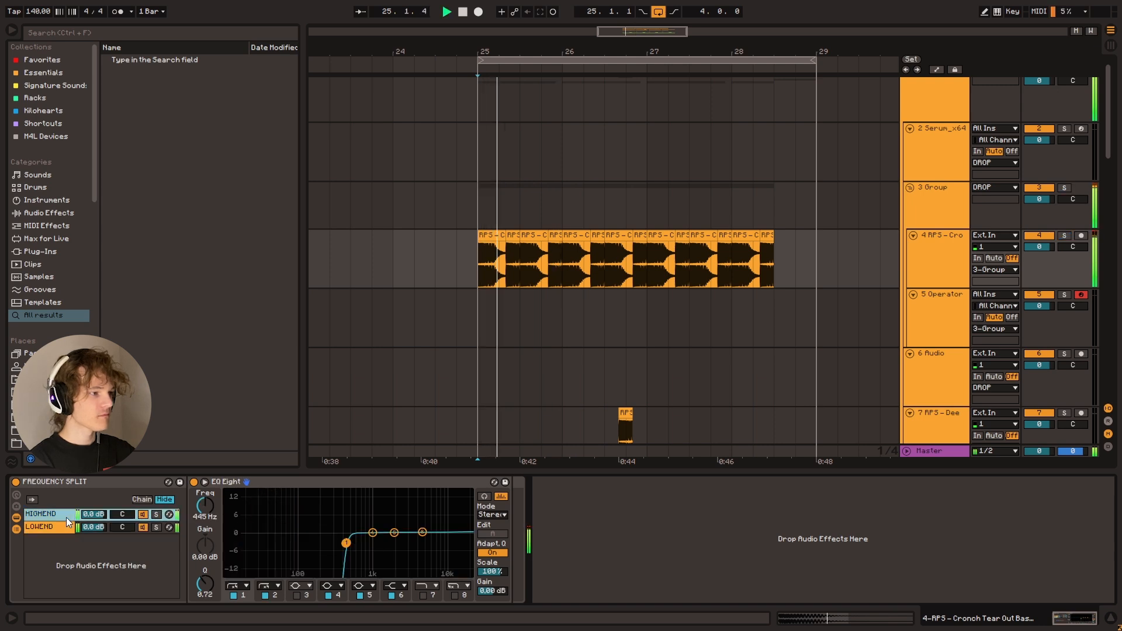
pyautogui.moveTo(347, 543); pyautogui.dragTo(335, 543)
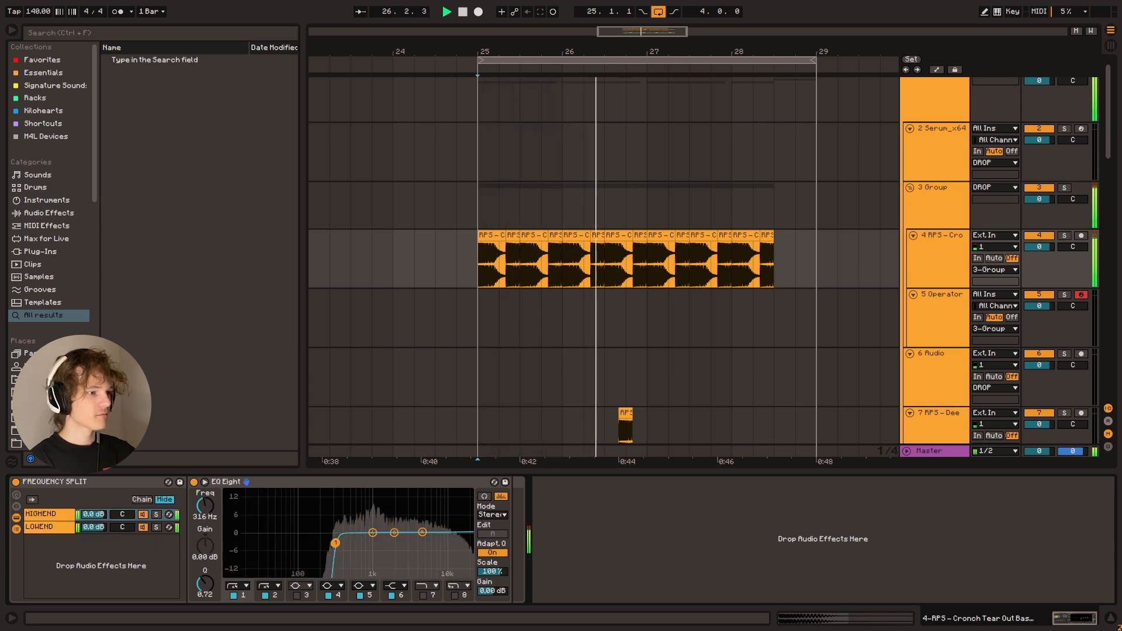
pyautogui.press('space')
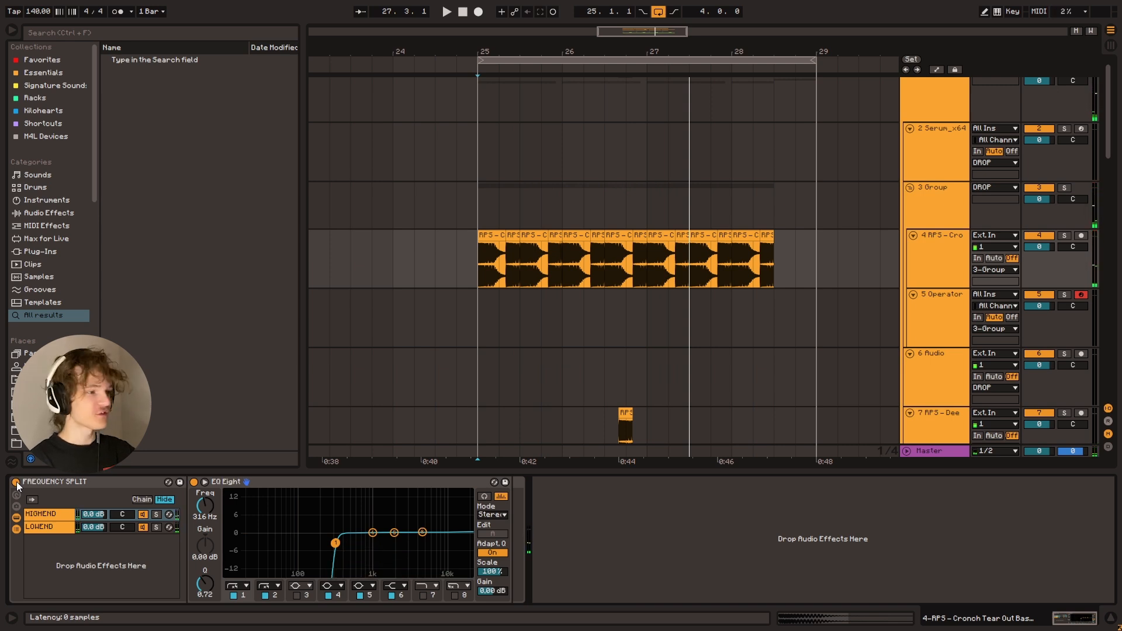
# Compare the adjusted crossover filters of the LOWEND and HIGHEND chains
pyautogui.click(61, 524)
pyautogui.click(54, 513)
pyautogui.click(53, 524)
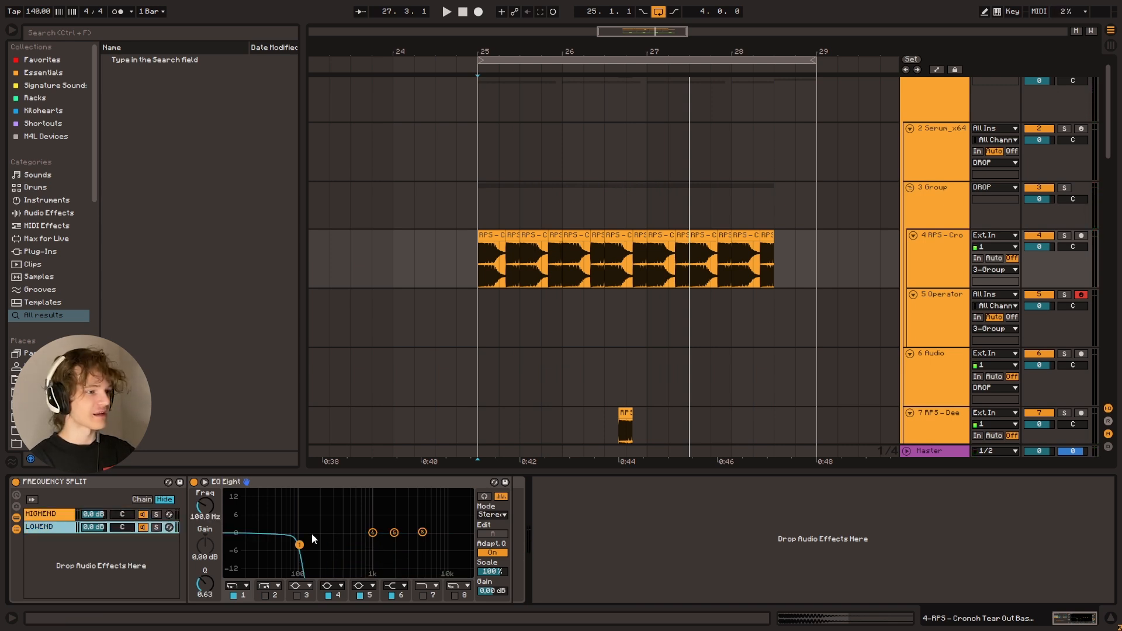
# Add an EQ Eight after the FREQUENCY SPLIT rack on the bass track and bypass the rack
pyautogui.click(17, 483)
pyautogui.click(30, 69)
pyautogui.doubleClick(140, 149)
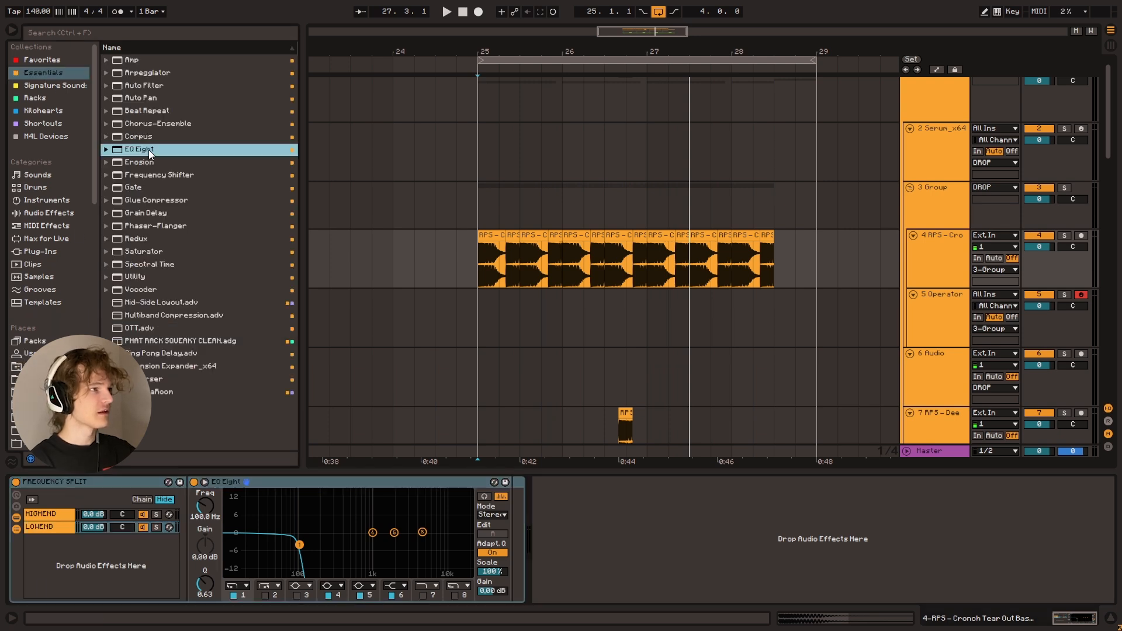
pyautogui.click(16, 482)
# Switch off the new EQ Eight's low cuts, set band 3 to a notch at 138 Hz with Q 0.32, and play it
pyautogui.click(580, 596)
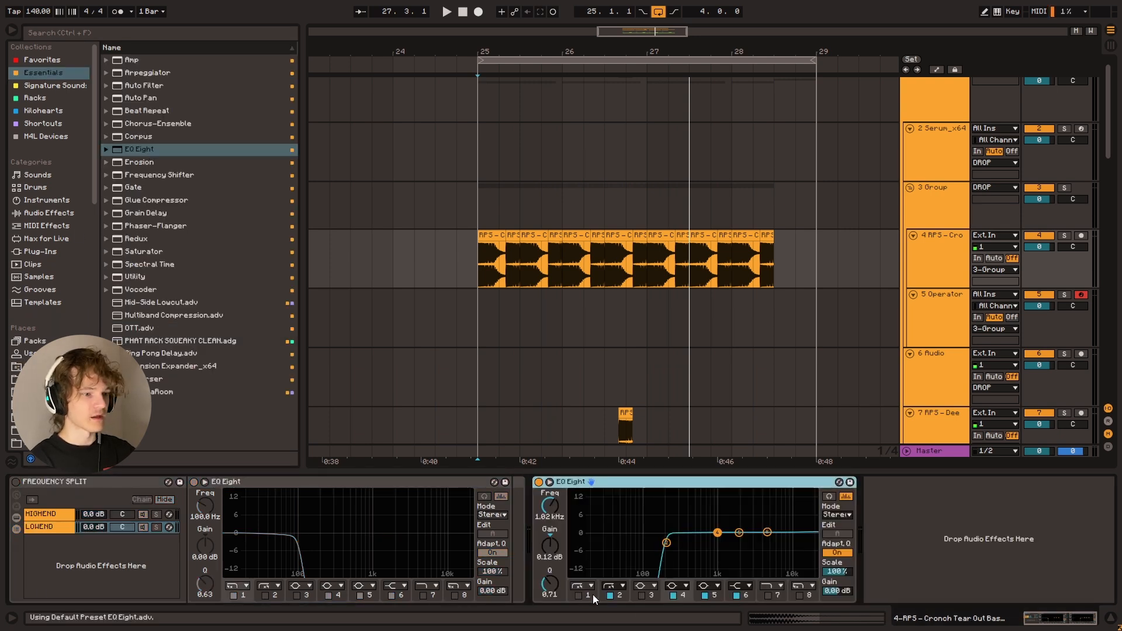
pyautogui.click(653, 586)
pyautogui.click(647, 544)
pyautogui.moveTo(682, 539); pyautogui.dragTo(654, 556)
pyautogui.press('space')
pyautogui.press('space')
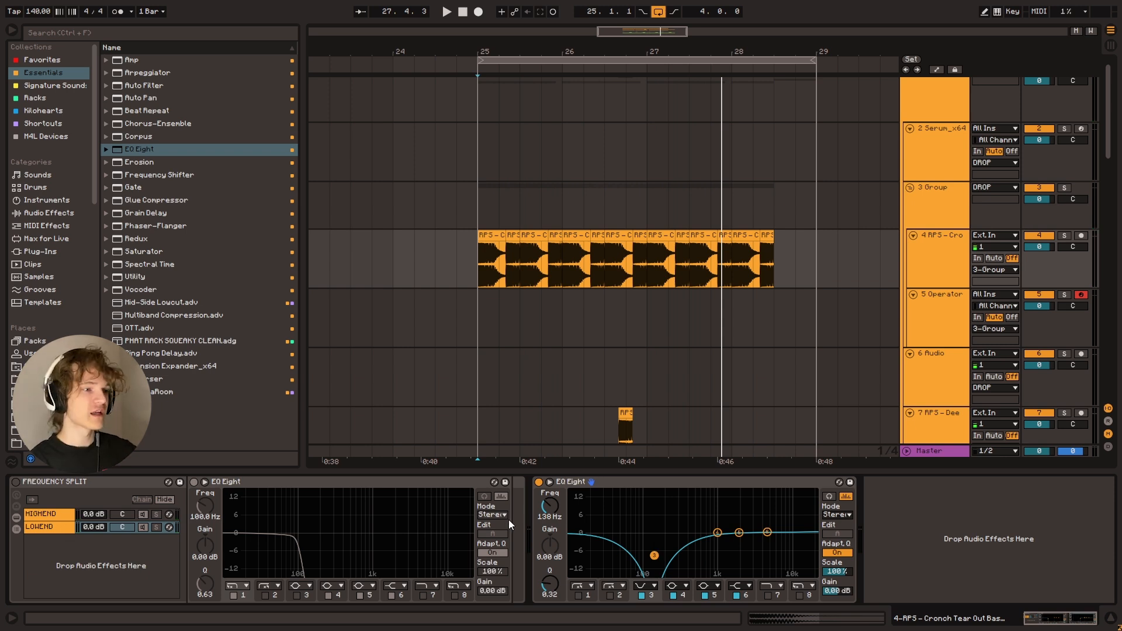
# Bypass the notch EQ Eight, re-enable the FREQUENCY SPLIT rack, and listen from bar 25 to compare, viewing the HIGHEND chain
pyautogui.click(537, 483)
pyautogui.click(17, 482)
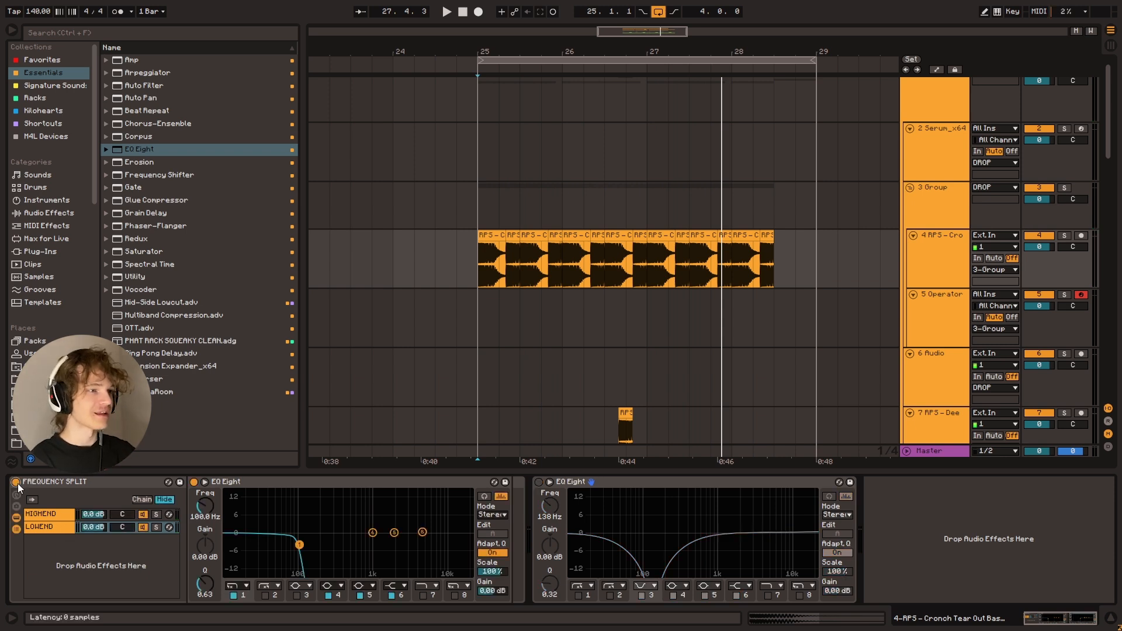
pyautogui.press('space')
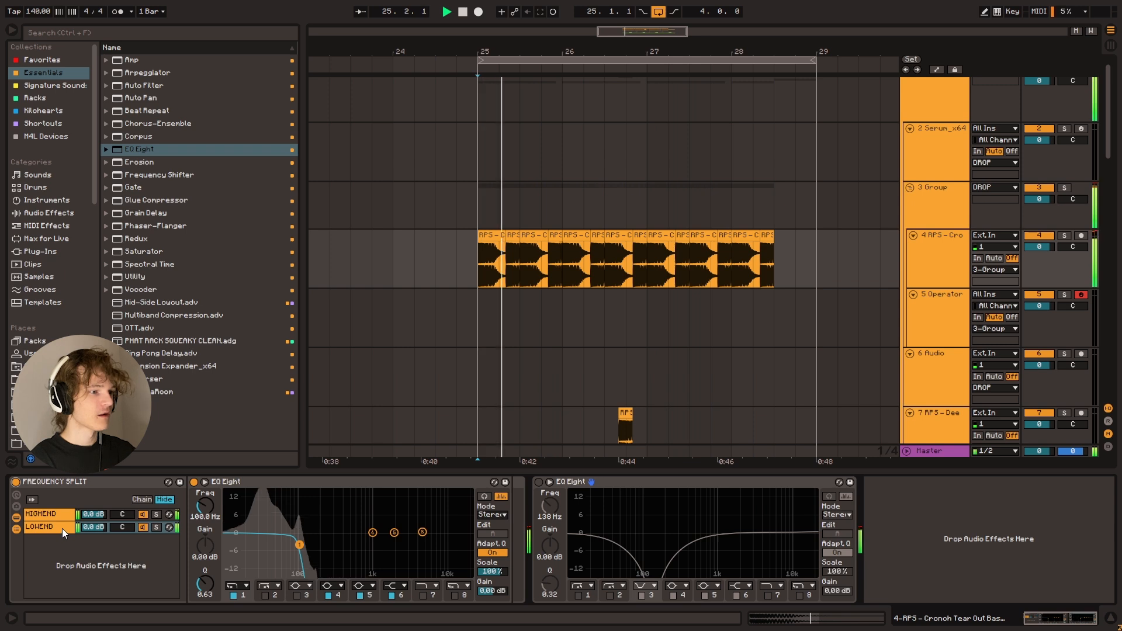
pyautogui.click(62, 517)
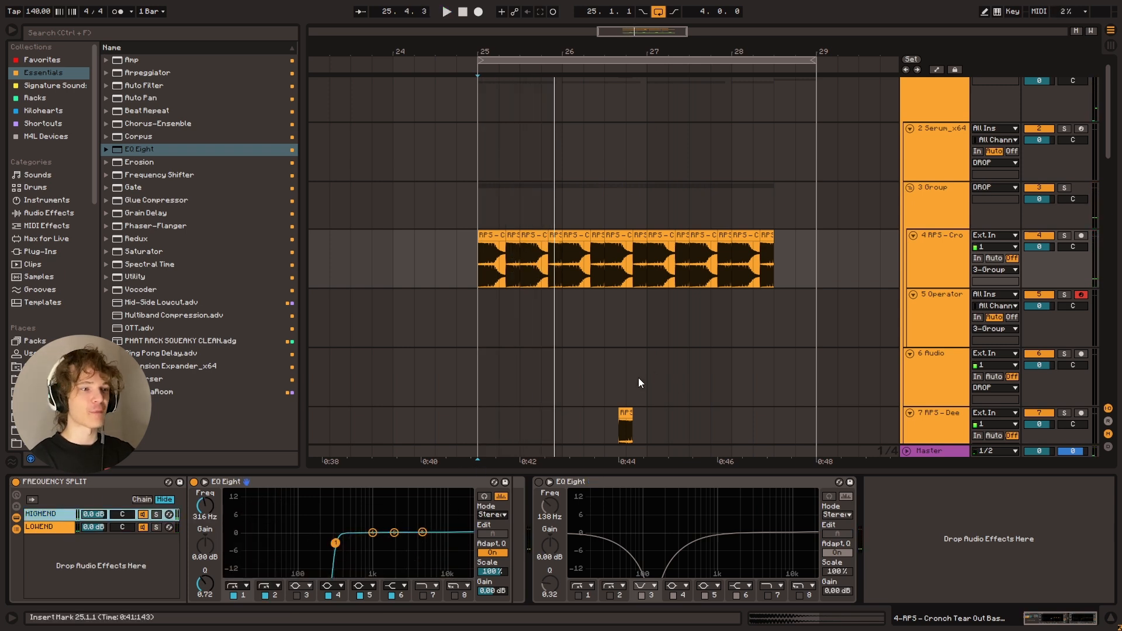
pyautogui.click(481, 270)
pyautogui.press('space')
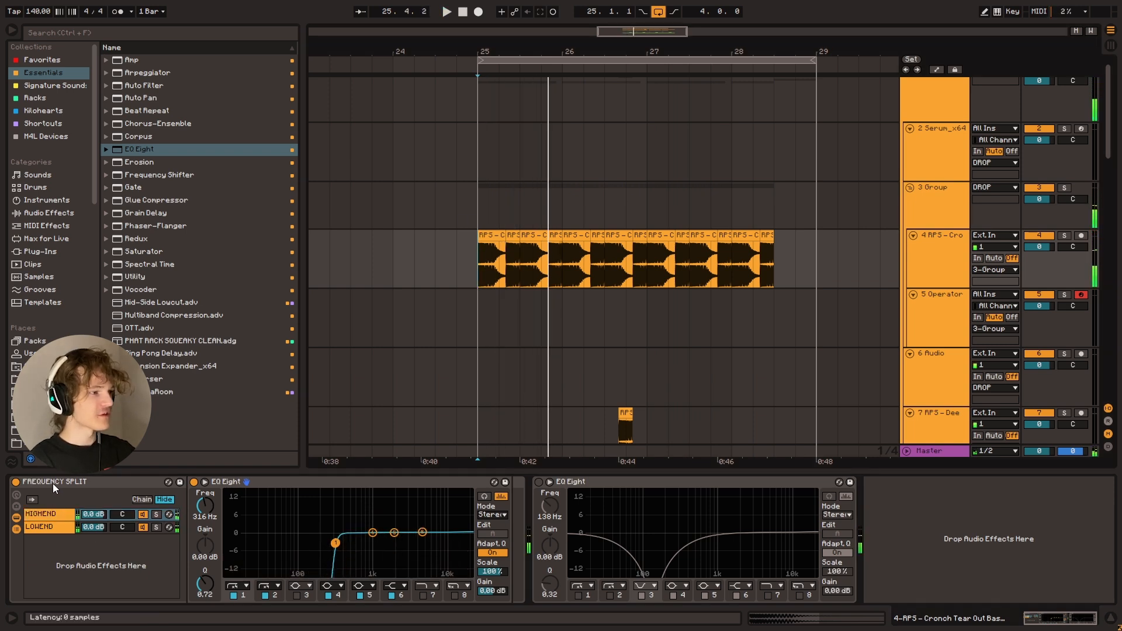
# Delete the notch EQ Eight and the FREQUENCY SPLIT rack from the bass track
pyautogui.click(578, 482)
pyautogui.press('Delete')
pyautogui.press('Delete')
# Add a fresh EQ Eight to the bass track with bands 1 and 2 off, and boost band 4 by 6.57 dB at 116 Hz during playback
pyautogui.moveTo(140, 149); pyautogui.dragTo(171, 577)
pyautogui.click(55, 597)
pyautogui.click(88, 595)
pyautogui.press('space')
pyautogui.moveTo(195, 534); pyautogui.dragTo(126, 515)
pyautogui.press('space')
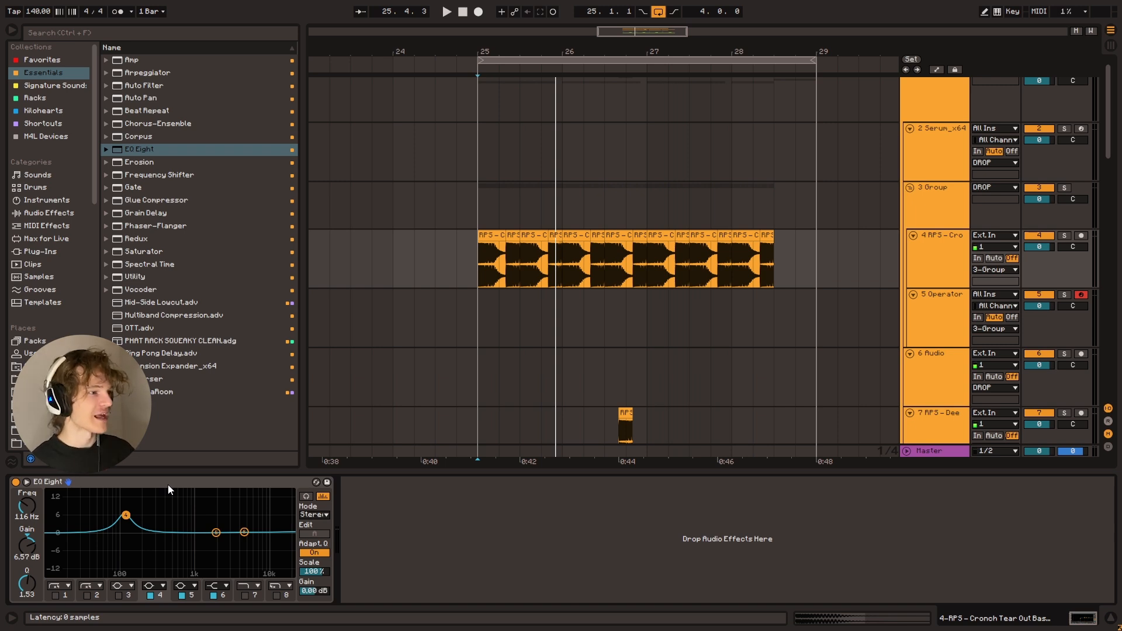
# Flatten the EQ Eight's band 4 to -0.12 dB at 144 Hz while listening to the bass
pyautogui.click(140, 481)
pyautogui.press('space')
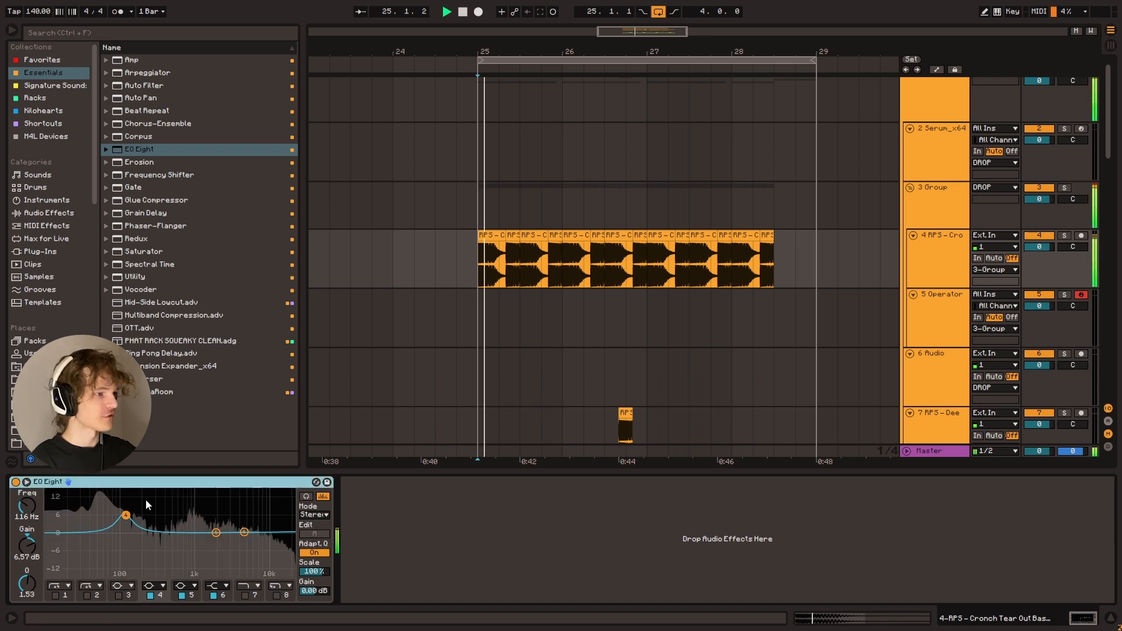
pyautogui.moveTo(126, 516); pyautogui.dragTo(125, 518)
pyautogui.moveTo(140, 516); pyautogui.dragTo(132, 534)
pyautogui.press('space')
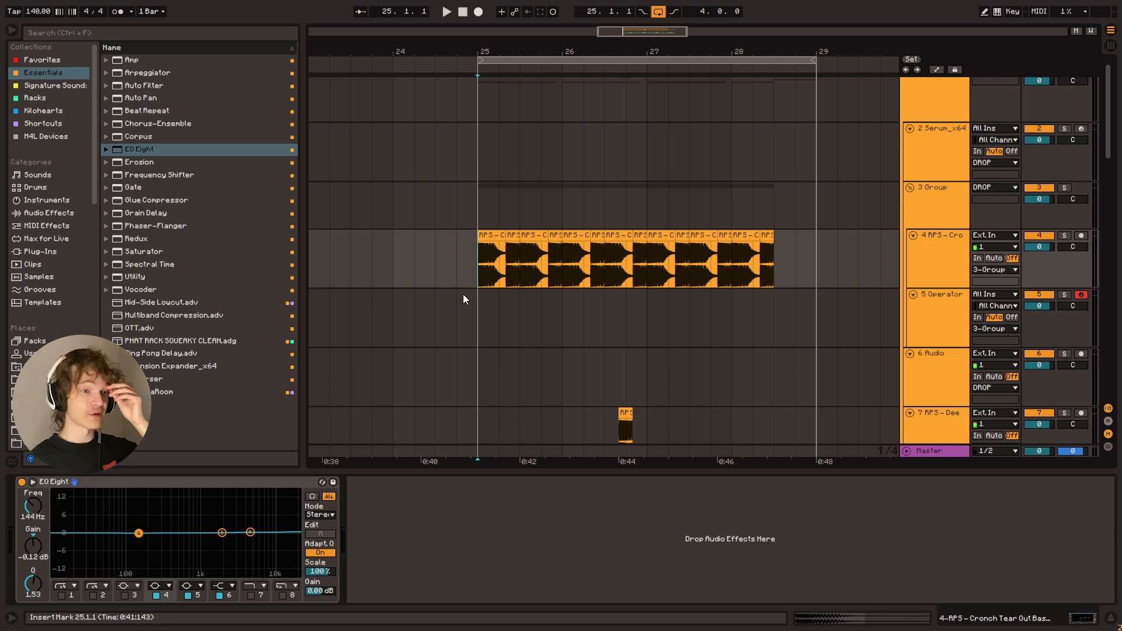
# Raise the EQ Eight's high shelf to 15 dB at 2.84 kHz with Q 0.10, and duplicate the device
pyautogui.moveTo(250, 533); pyautogui.dragTo(241, 518)
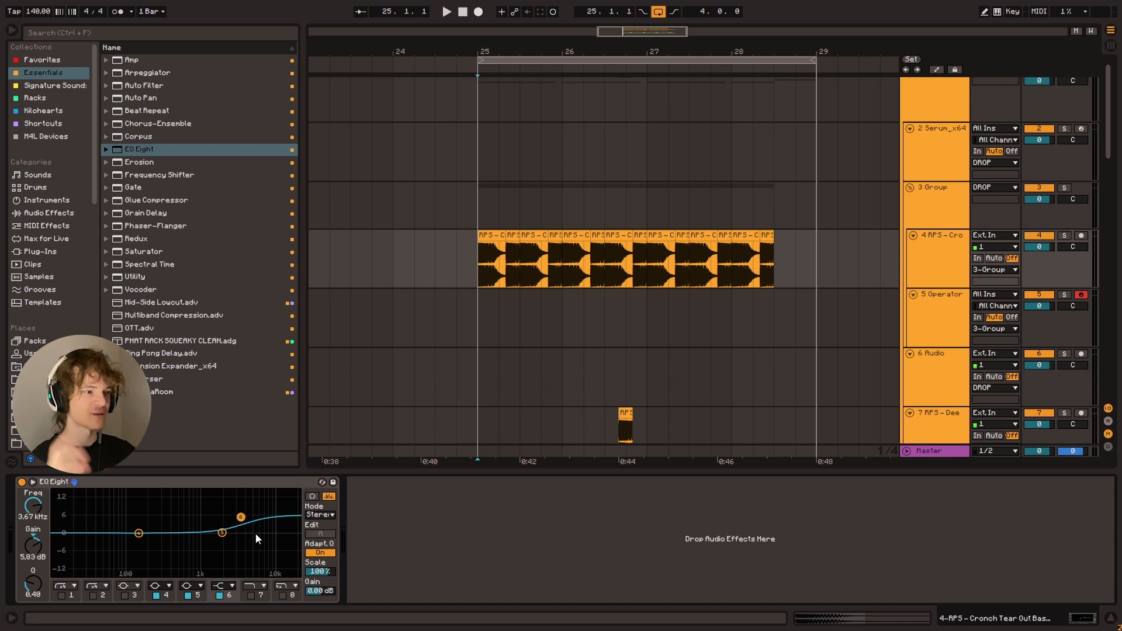
pyautogui.moveTo(240, 517); pyautogui.dragTo(232, 492)
pyautogui.press('space')
pyautogui.click(235, 482)
pyautogui.hotkey('ctrl', 'd')
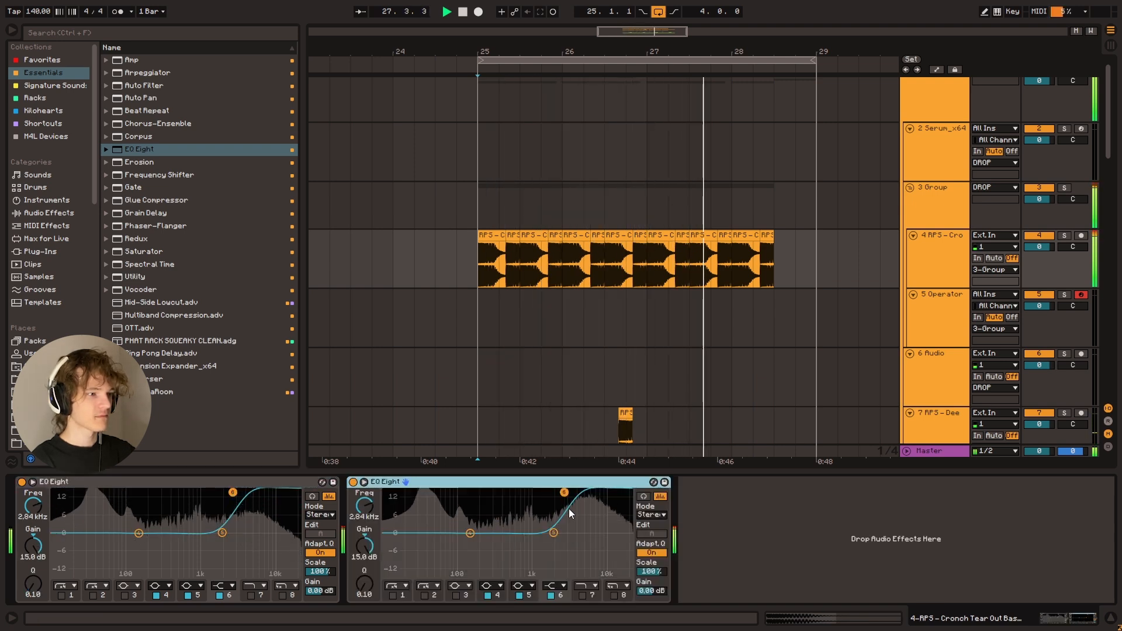
# Shift the duplicate EQ Eight's high shelf to 2.67 kHz and listen to the stacked boosts
pyautogui.moveTo(564, 492); pyautogui.dragTo(562, 492)
pyautogui.press('space')
pyautogui.click(573, 485)
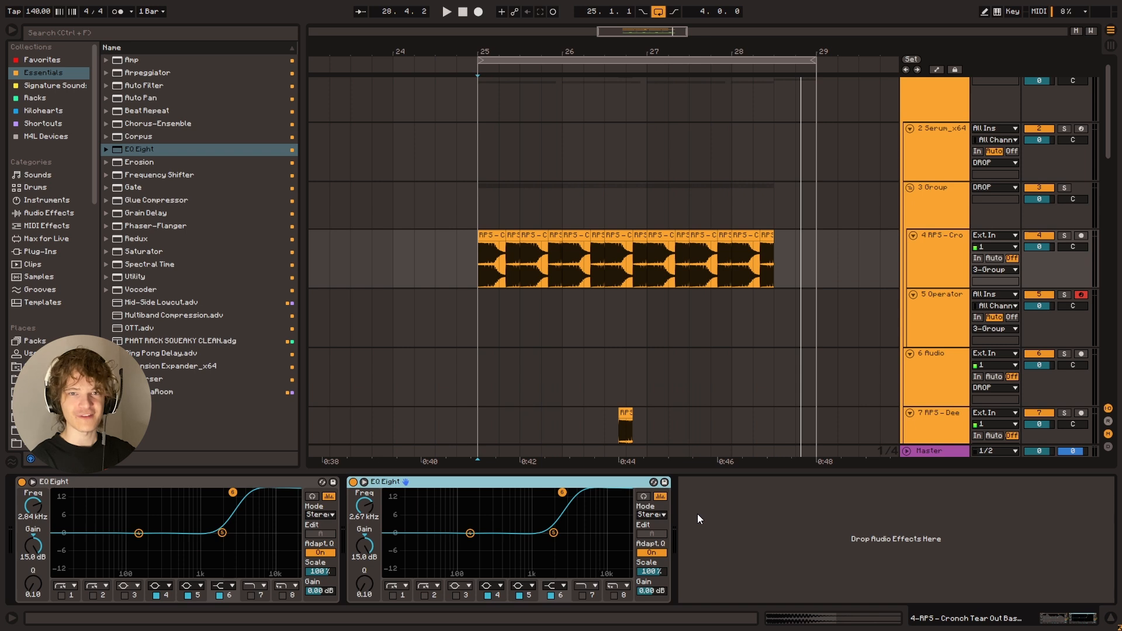
pyautogui.press('space')
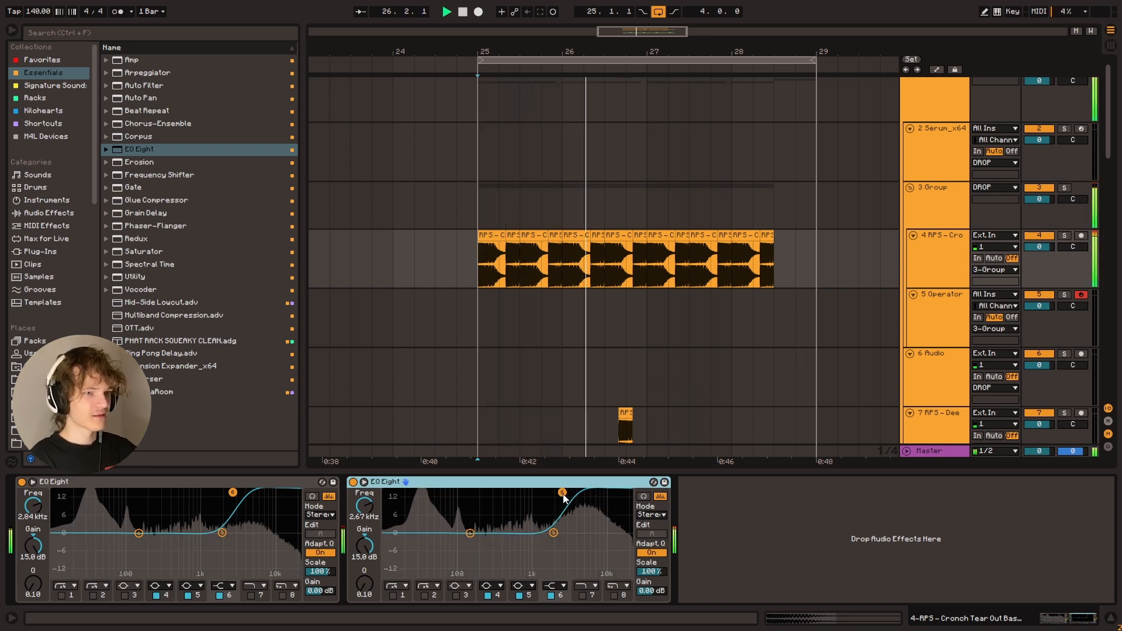
pyautogui.press('space')
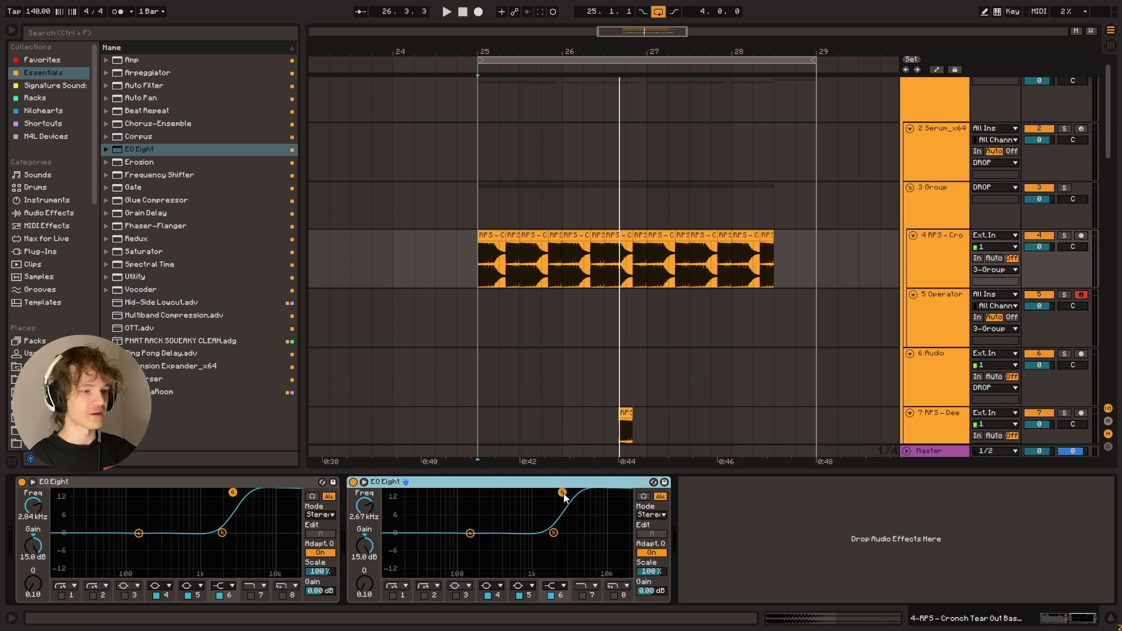
# Try pulling the duplicate EQ Eight's high shelf down to flat, listen, and undo the shelf changes
pyautogui.moveTo(564, 494); pyautogui.dragTo(561, 534)
pyautogui.press('space')
pyautogui.press('space')
pyautogui.hotkey('ctrl', 'z')
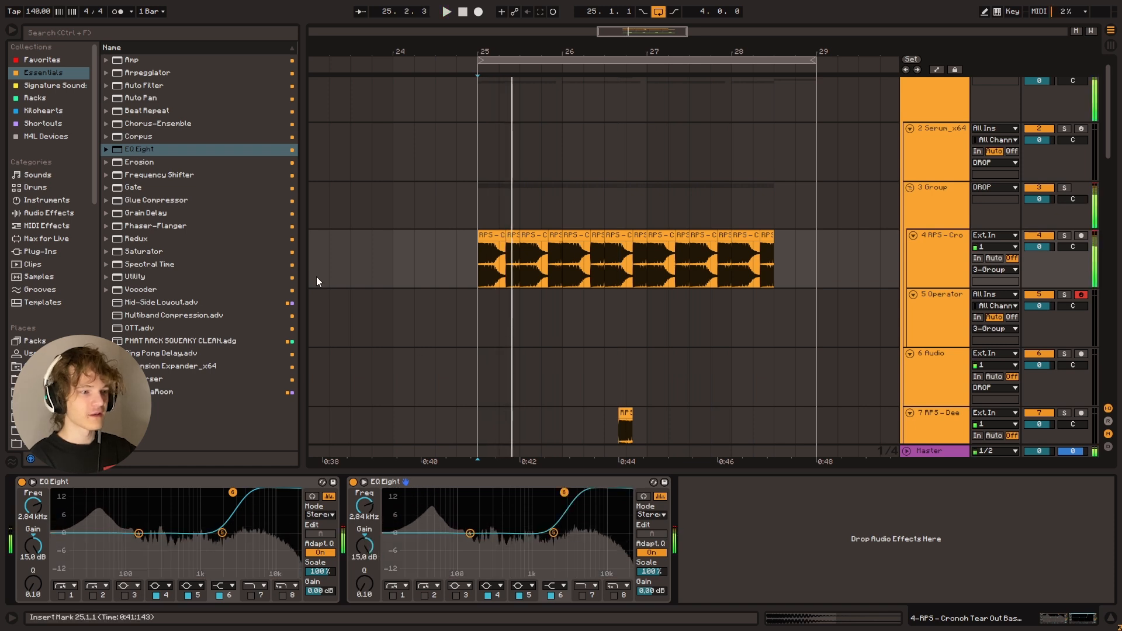
# Add a third EQ Eight to the bass track with bands 1 and 2 off, and collapse the first two EQ Eights
pyautogui.doubleClick(124, 151)
pyautogui.click(727, 587)
pyautogui.click(727, 596)
pyautogui.click(725, 595)
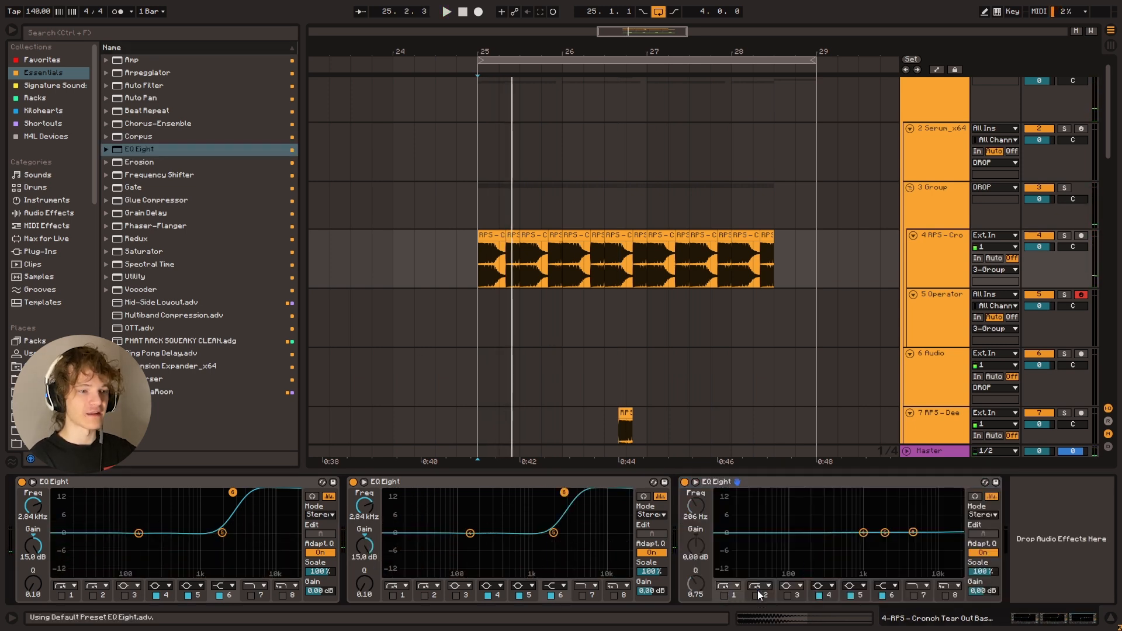
pyautogui.click(413, 476)
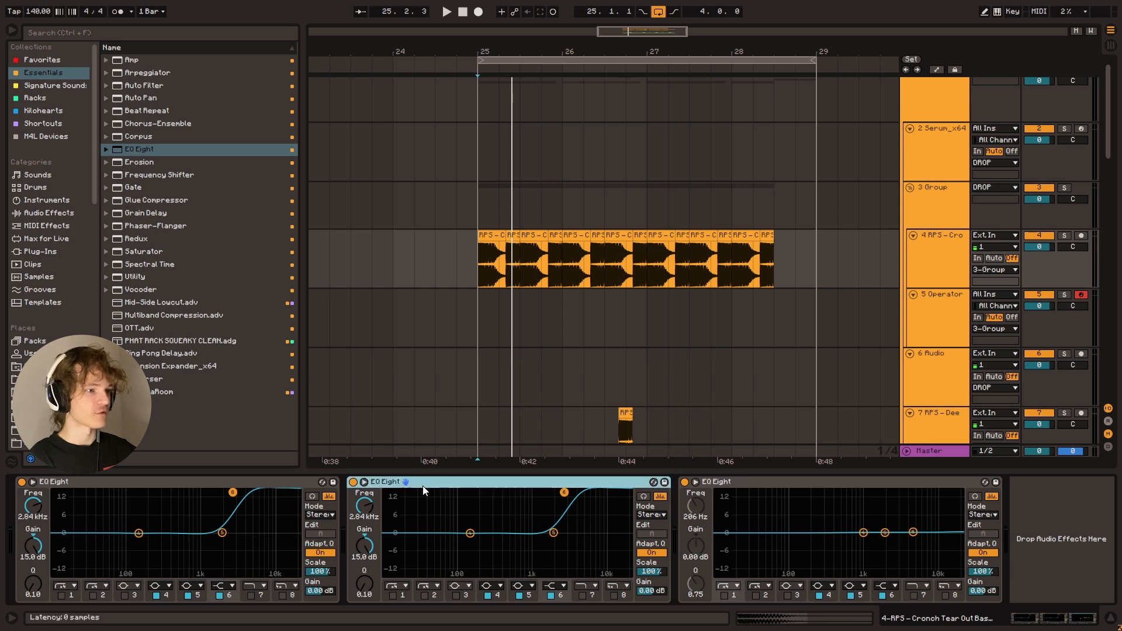
pyautogui.doubleClick(413, 478)
pyautogui.doubleClick(164, 478)
# Cut band 5 of the third EQ Eight by 12.3 dB at 5.99 kHz, comparing the bass in playback
pyautogui.press('space')
pyautogui.press('space')
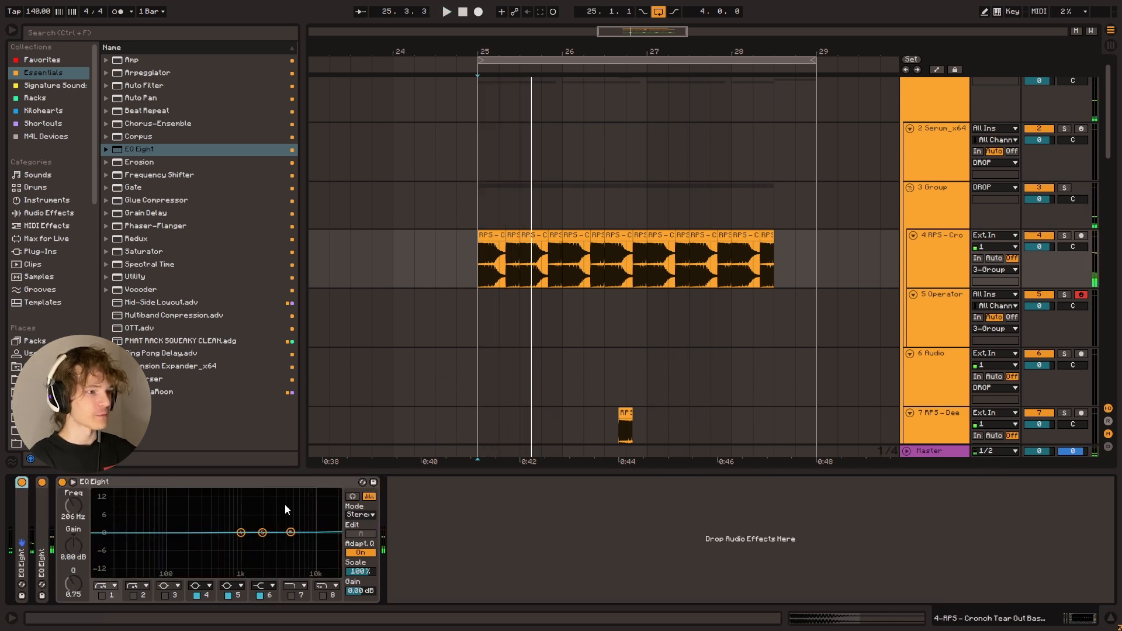
pyautogui.press('space')
pyautogui.moveTo(290, 533); pyautogui.dragTo(296, 566)
pyautogui.press('space')
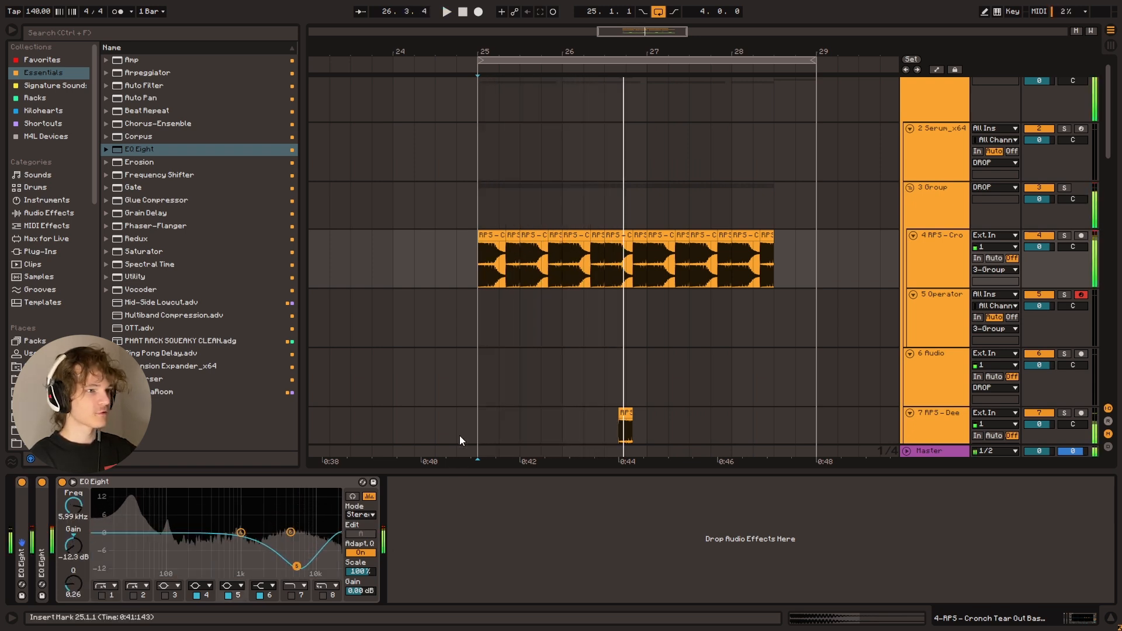
pyautogui.press('space')
pyautogui.press('space')
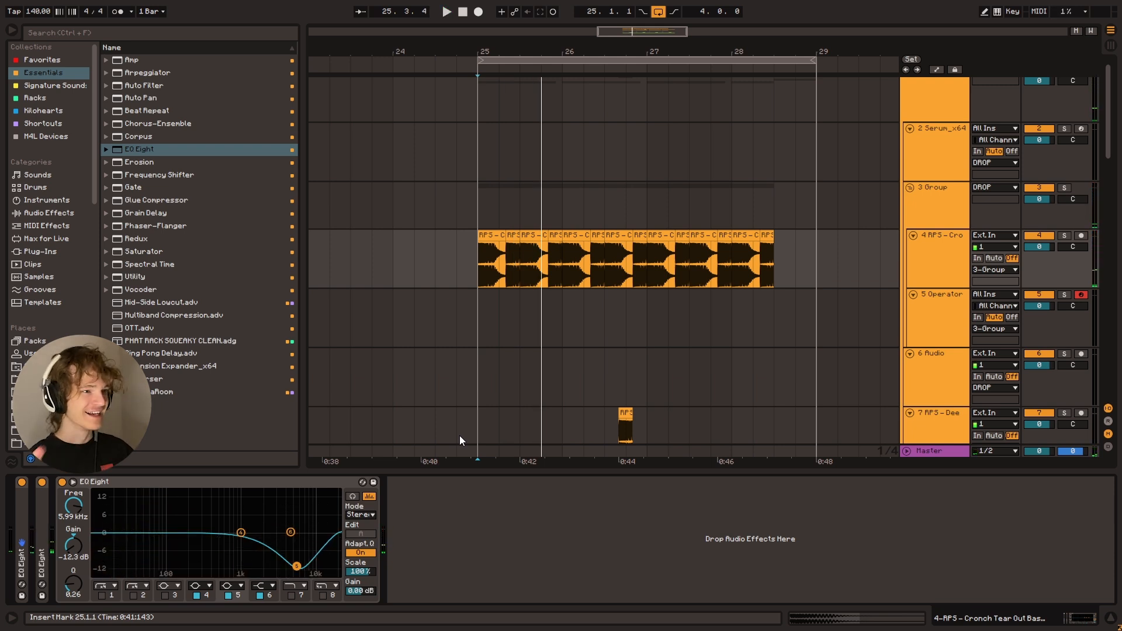
# Retune the third EQ Eight's band 5 to -11.3 dB at 5.39 kHz with Q 0.16 during playback
pyautogui.moveTo(297, 570); pyautogui.dragTo(294, 564)
pyautogui.press('space')
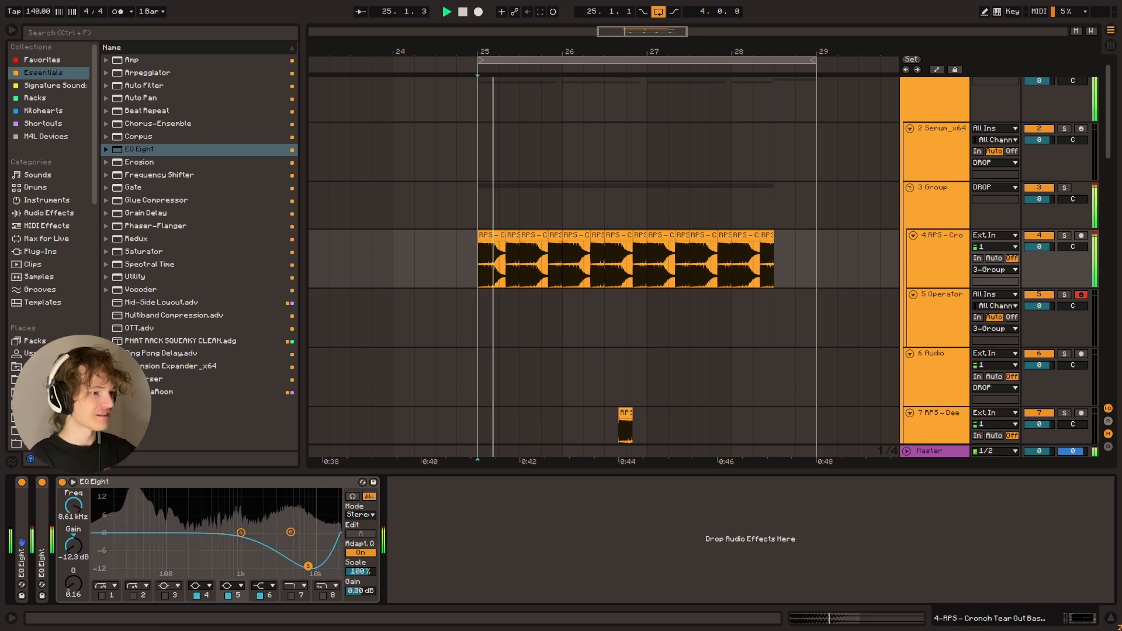
pyautogui.press('space')
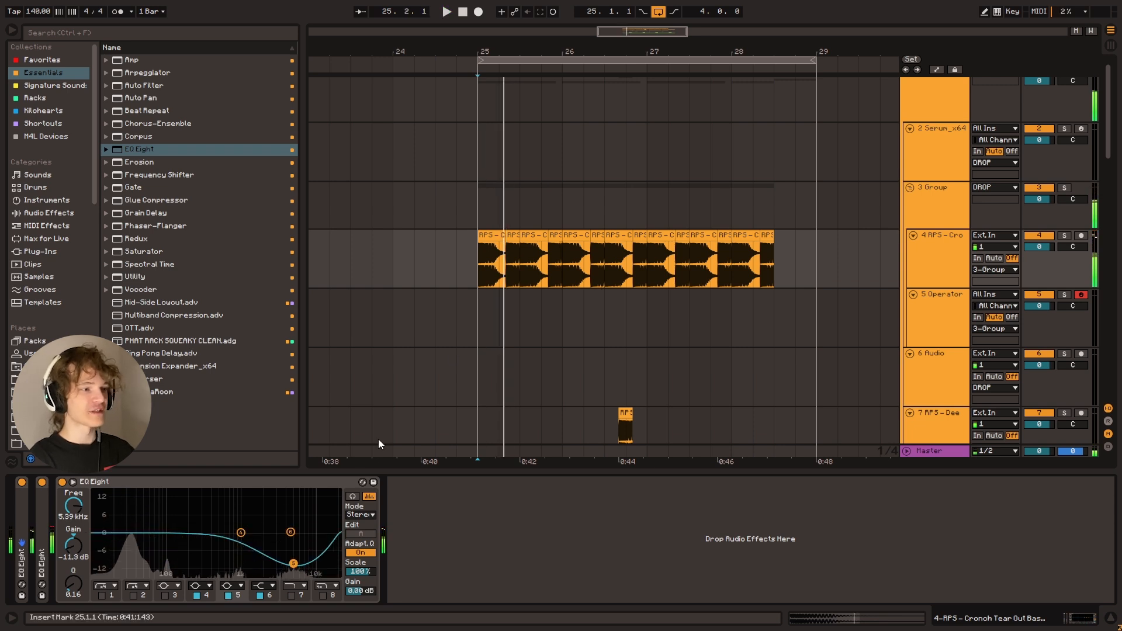
# Replace the device after the Saturator on the Master track with a new EQ Eight
pyautogui.click(260, 484)
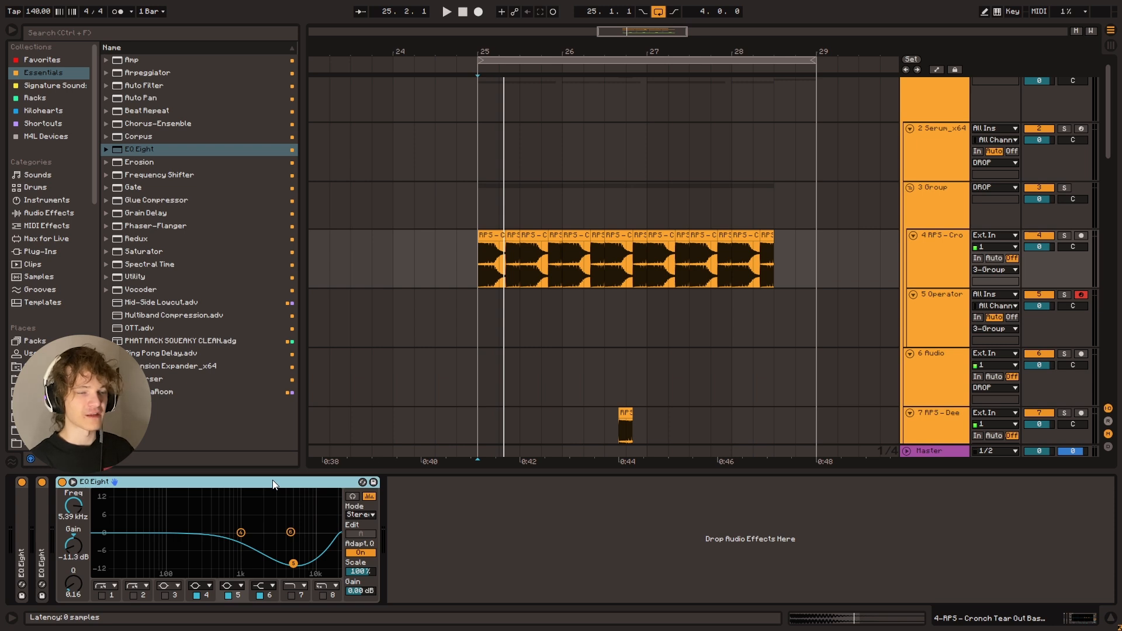
pyautogui.click(940, 454)
pyautogui.click(216, 481)
pyautogui.press('Delete')
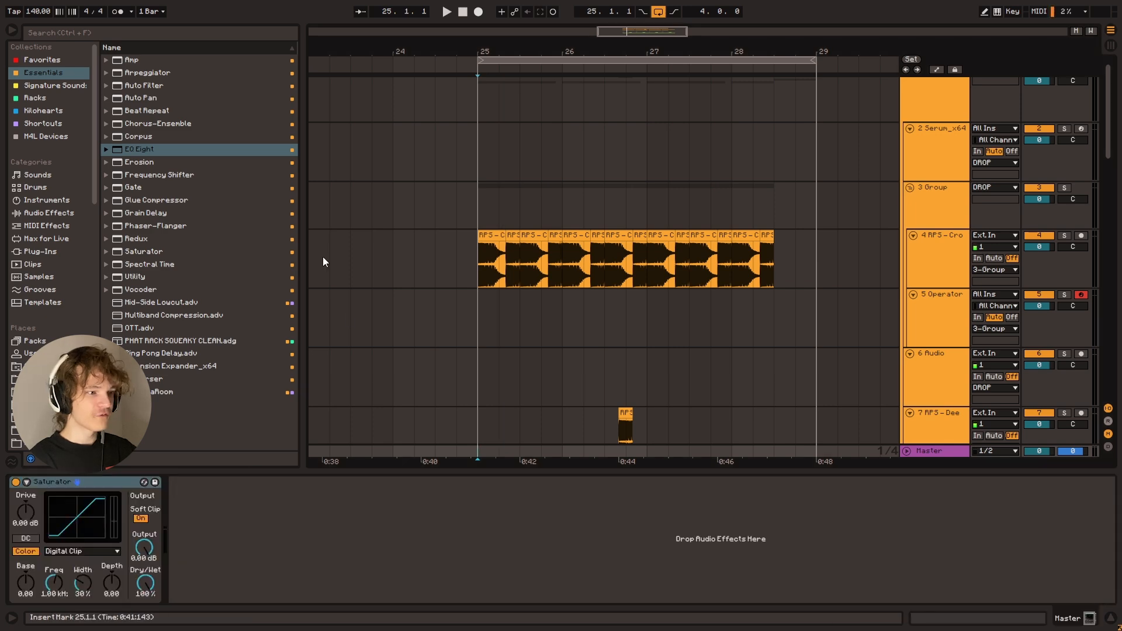
pyautogui.doubleClick(163, 149)
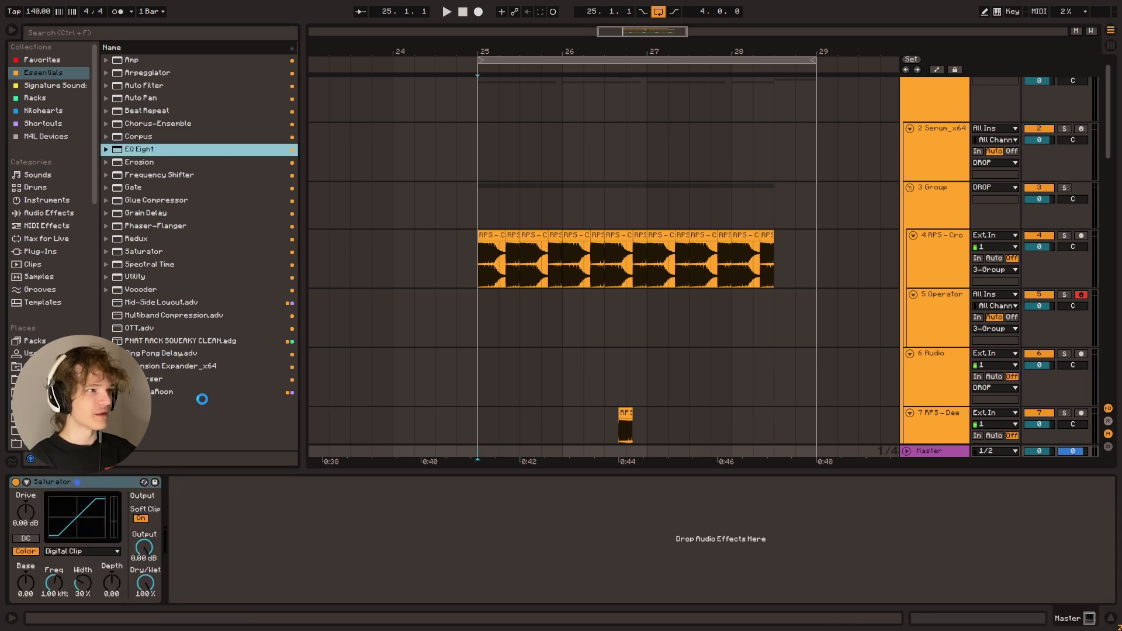
# Delete the third EQ Eight from the Cronch bass track and listen from bar 25
pyautogui.click(937, 269)
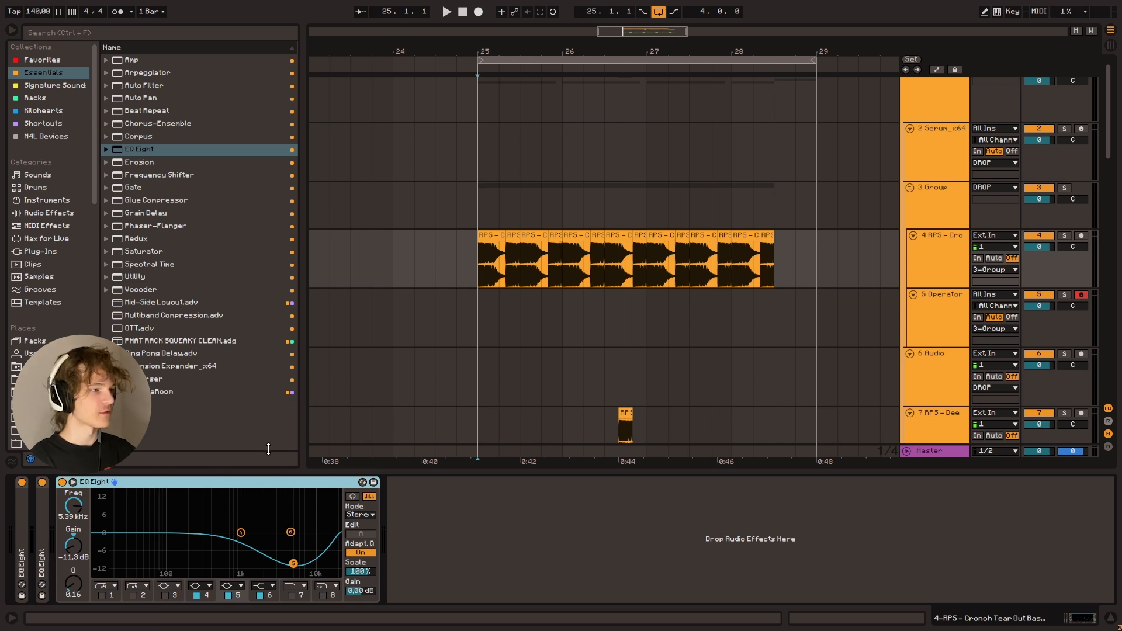
pyautogui.press('Delete')
pyautogui.click(490, 277)
pyautogui.press('space')
pyautogui.press('space')
# Cut band 5 of the Master's EQ Eight by 10.8 dB at 8.43 kHz with Q 0.14, and listen
pyautogui.click(942, 451)
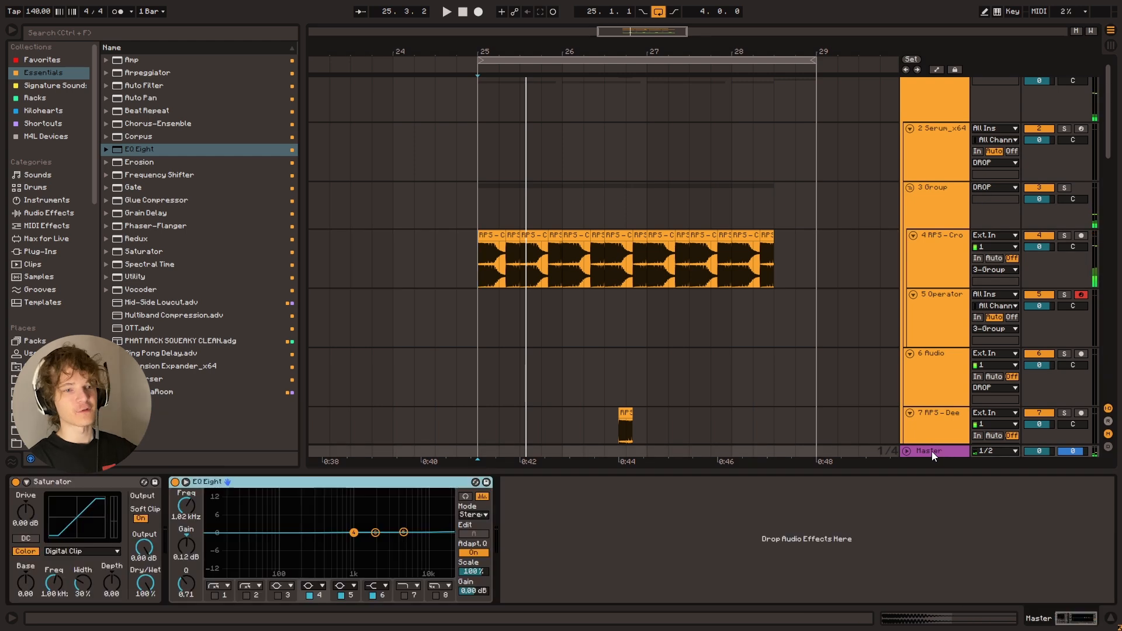
pyautogui.moveTo(375, 533); pyautogui.dragTo(420, 562)
pyautogui.press('space')
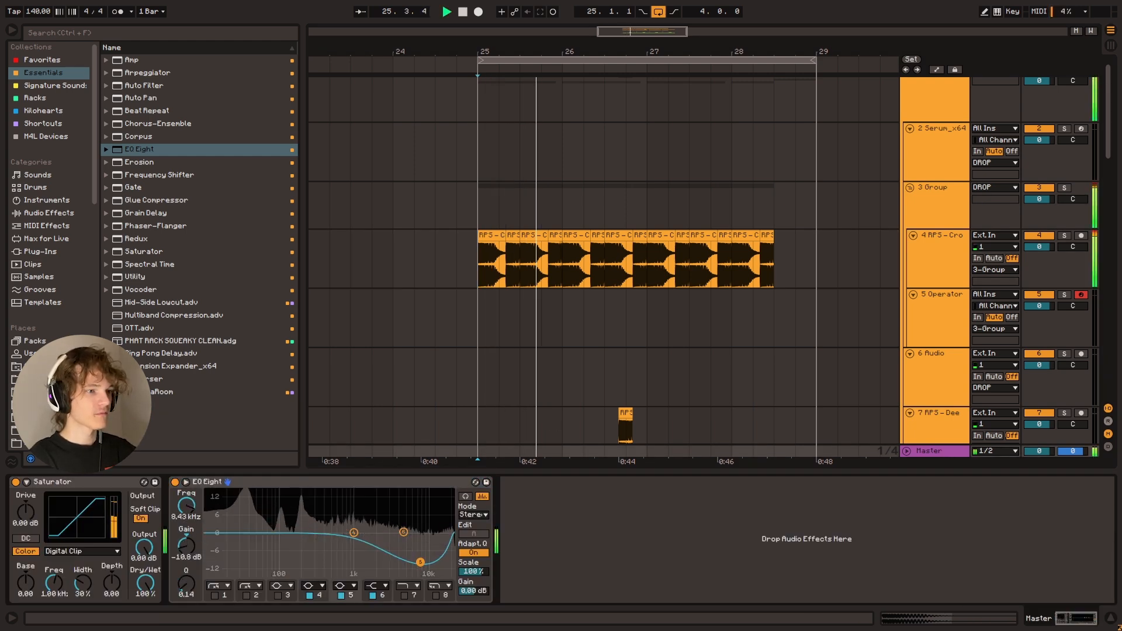
pyautogui.press('space')
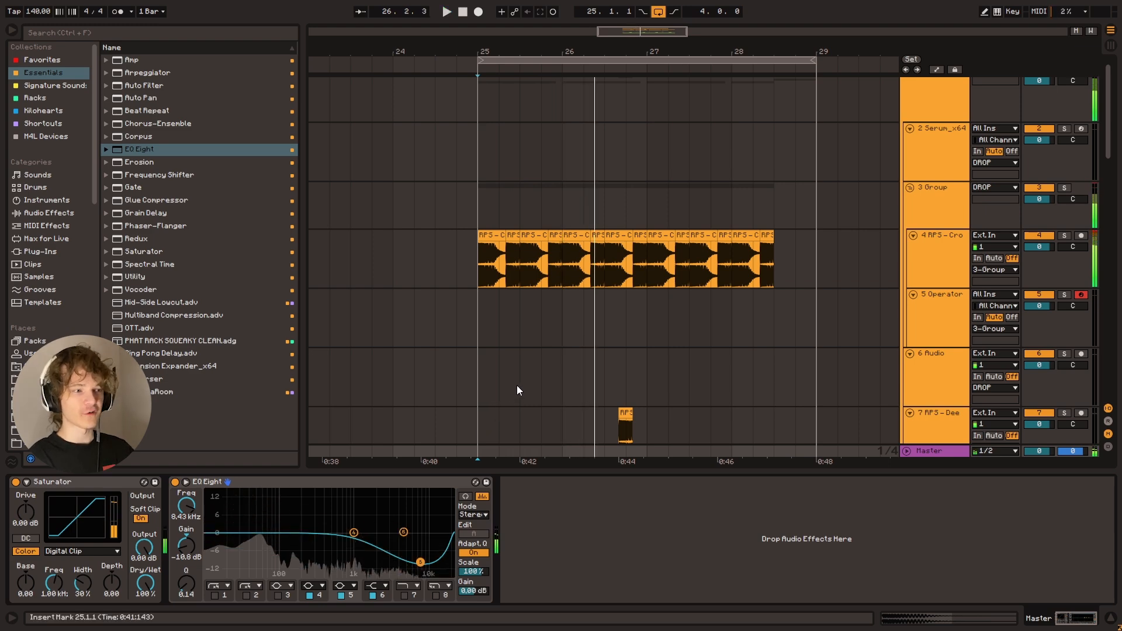
# Play the drop with its drums from bar 25 through the Master's EQ Eight, and delete that EQ Eight
pyautogui.scroll(-4, 516, 380)
pyautogui.scroll(-5, 518, 374)
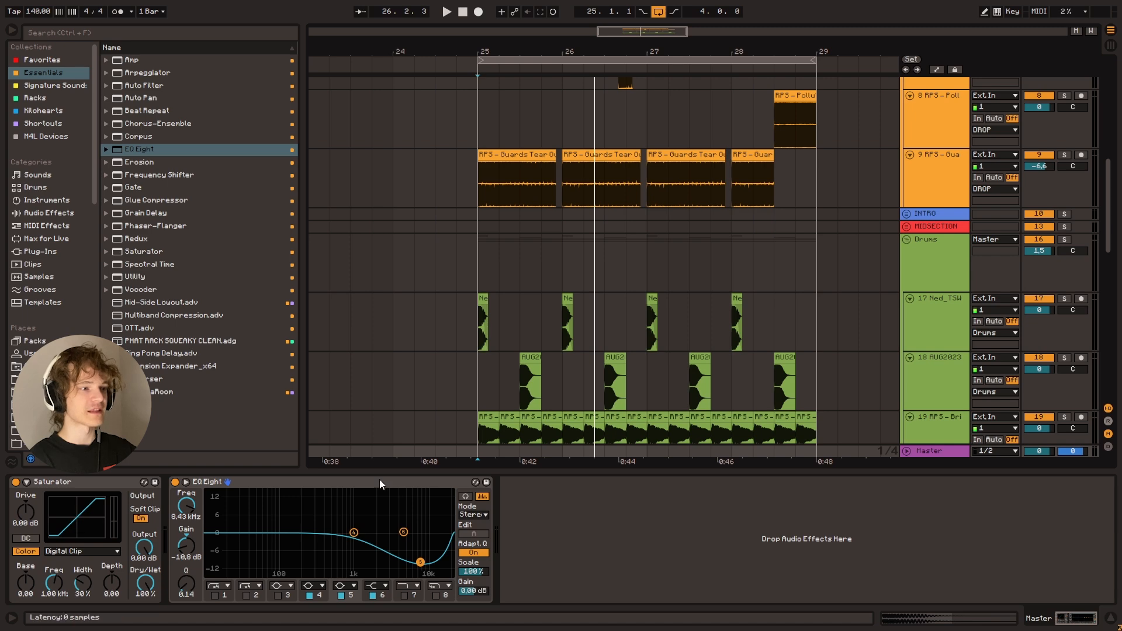
pyautogui.click(473, 328)
pyautogui.click(943, 454)
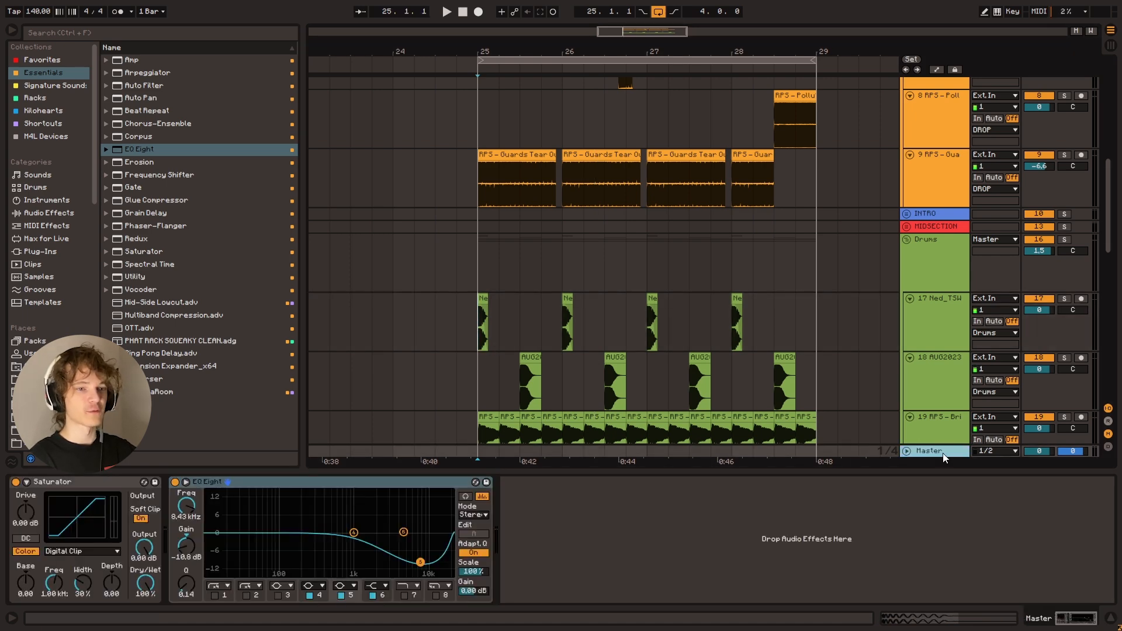
pyautogui.press('space')
pyautogui.press('space')
pyautogui.click(338, 482)
pyautogui.press('Delete')
# Select the Cronch bass track to show its devices and place the insert marker at bar 25
pyautogui.scroll(5, 508, 253)
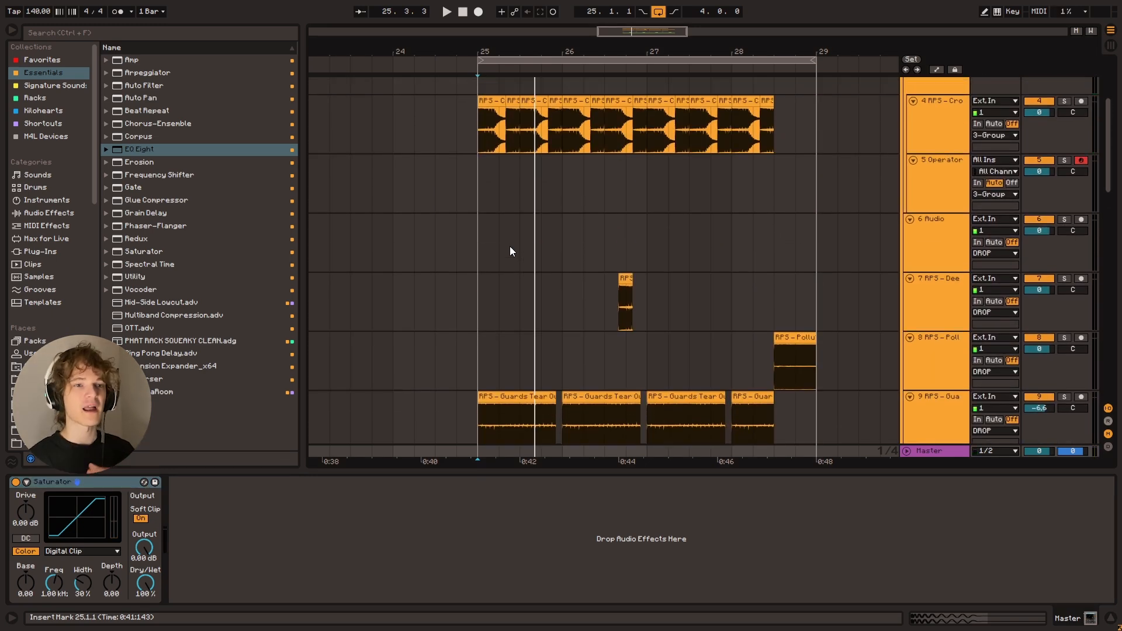
pyautogui.scroll(2, 510, 252)
pyautogui.click(478, 240)
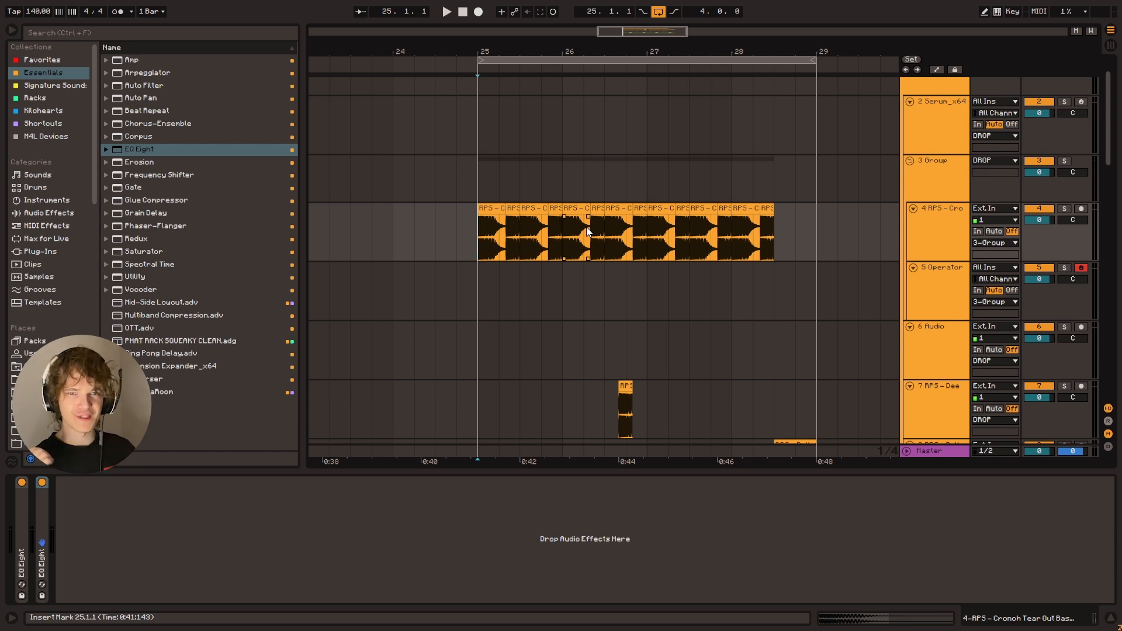
pyautogui.click(922, 227)
pyautogui.click(471, 252)
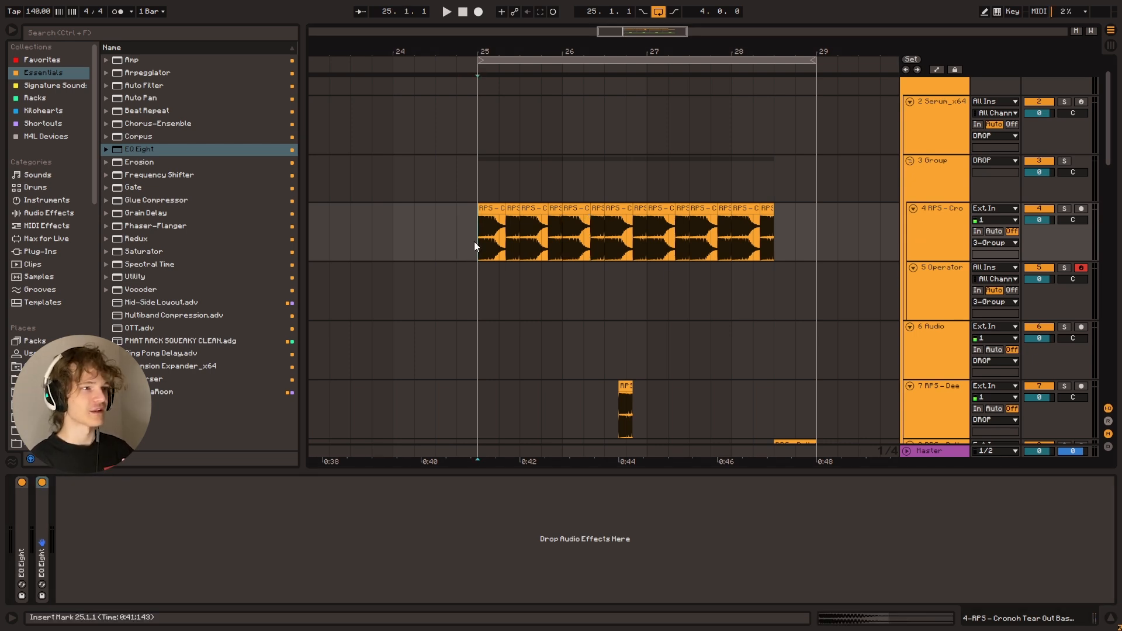
# Unfold the two EQ Eights, delete the second one and level band 6 of the first at -0.37 dB and 2.55 kHz
pyautogui.doubleClick(43, 510)
pyautogui.doubleClick(19, 511)
pyautogui.click(407, 485)
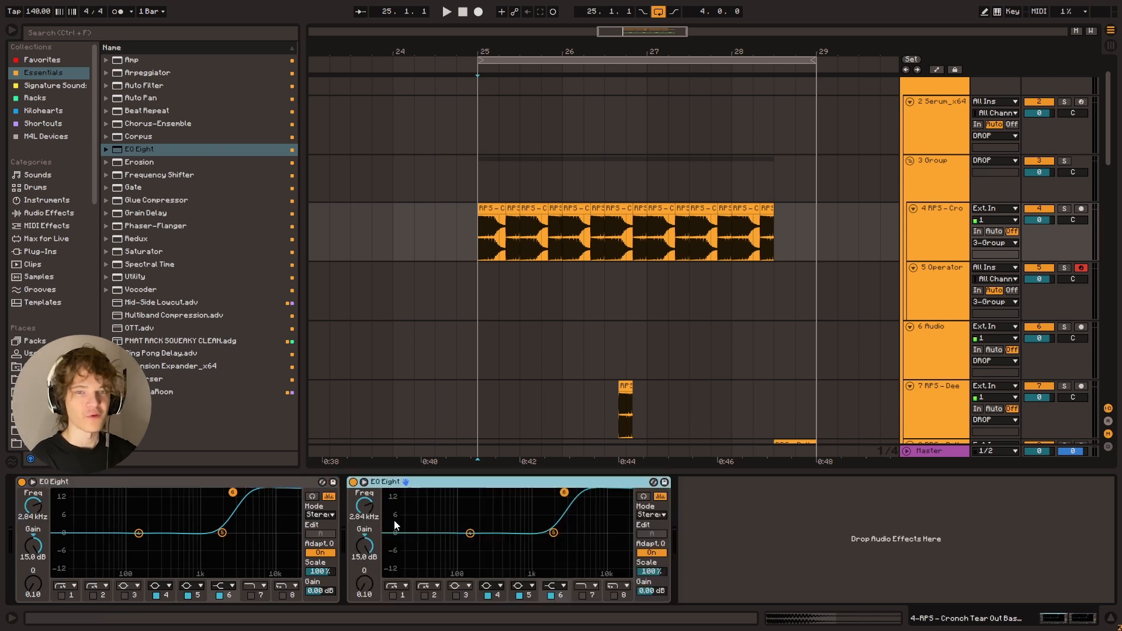
pyautogui.press('Delete')
pyautogui.moveTo(232, 494); pyautogui.dragTo(229, 534)
pyautogui.press('space')
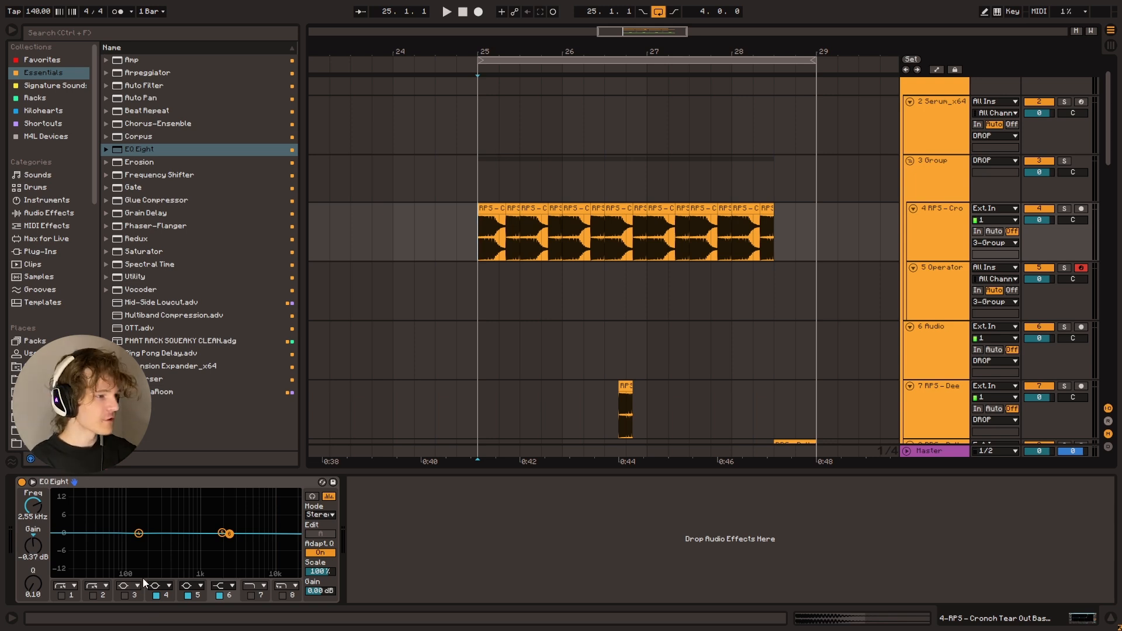
# Enable EQ Eight band 3 as a low shelf with a 6.57 dB boost at about 190 Hz and Q 0.36, and listen
pyautogui.click(124, 595)
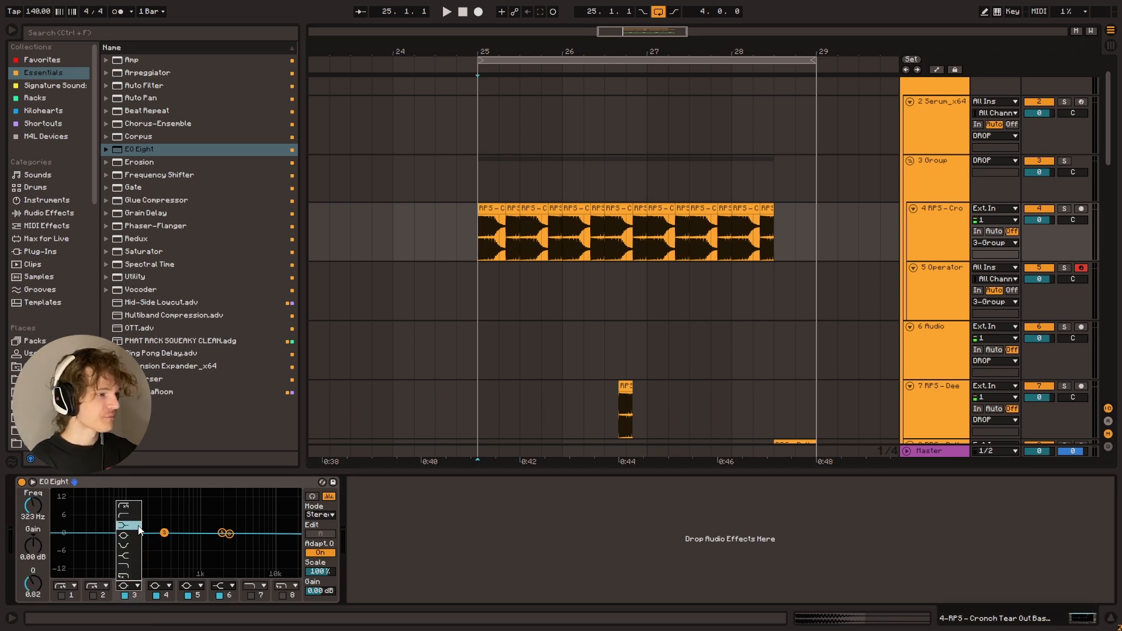
pyautogui.moveTo(158, 534); pyautogui.dragTo(140, 516)
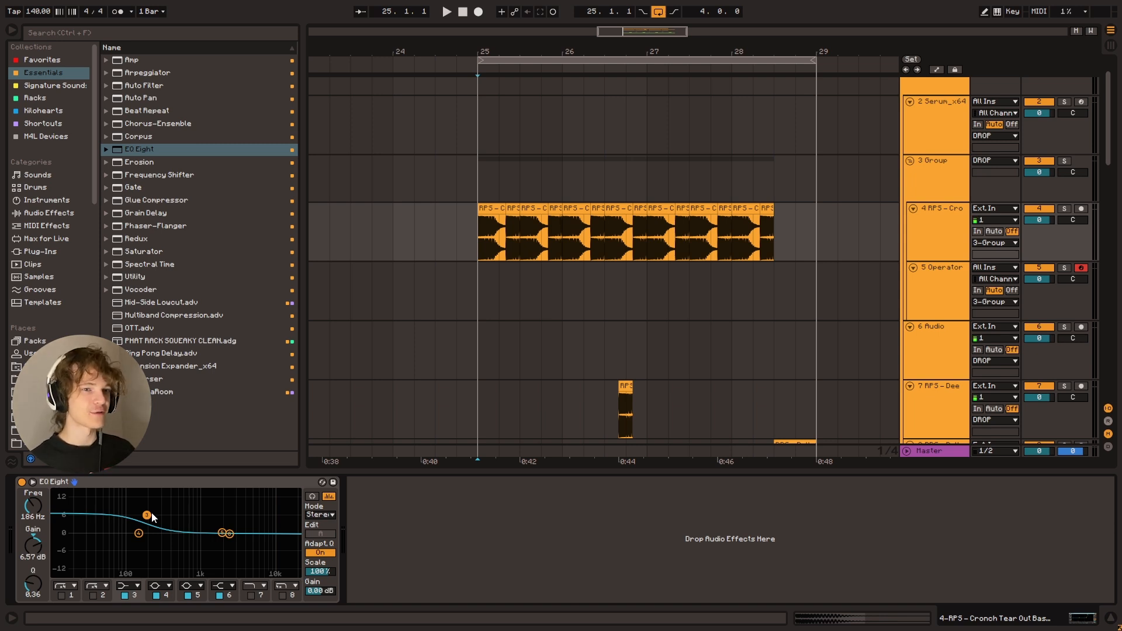
pyautogui.press('space')
pyautogui.moveTo(146, 515); pyautogui.dragTo(141, 493)
pyautogui.hotkey('ctrl', 'z')
pyautogui.press('space')
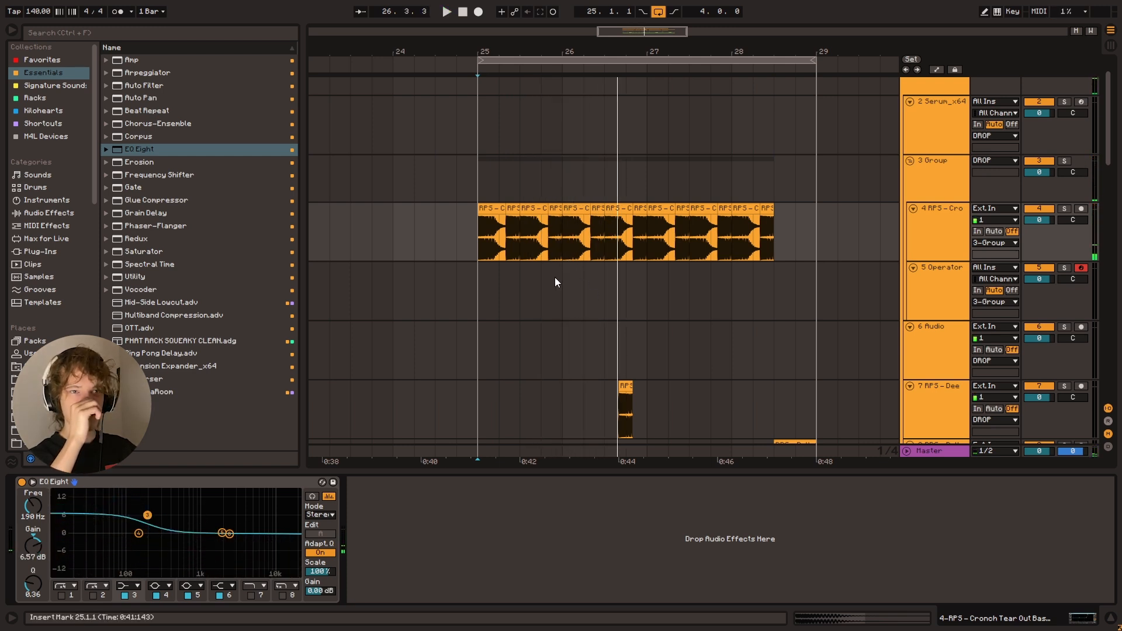
# Delete the OTT from group track 3, and reselect the Cronch bass track with the insert marker at bar 25
pyautogui.click(917, 179)
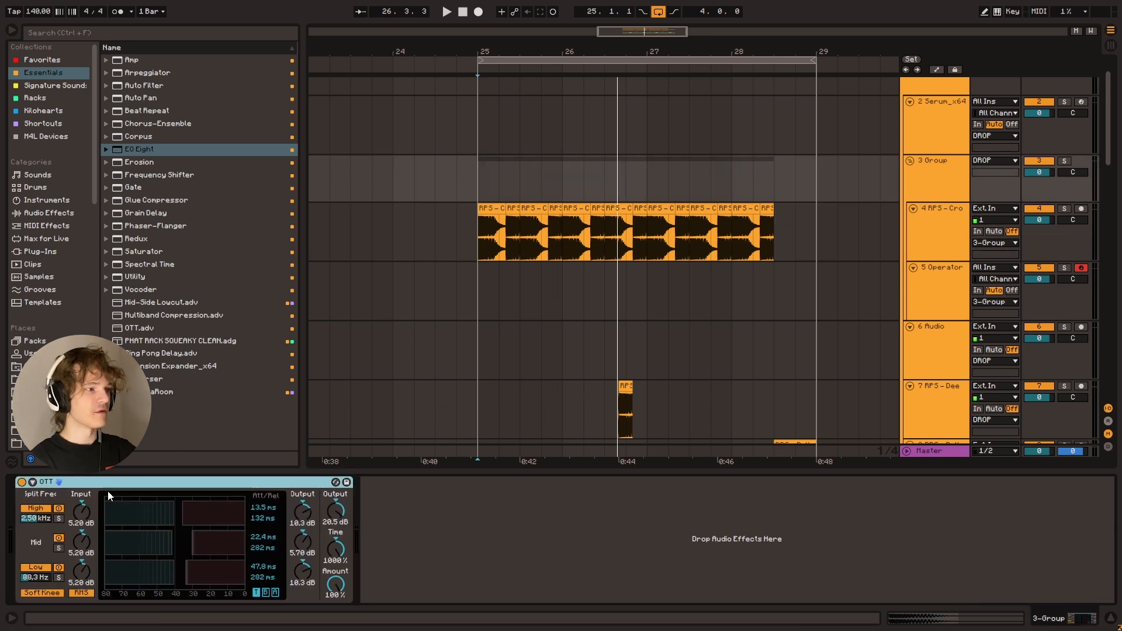
pyautogui.press('Delete')
pyautogui.click(471, 238)
pyautogui.scroll(1, 966, 247)
pyautogui.click(926, 202)
pyautogui.click(934, 254)
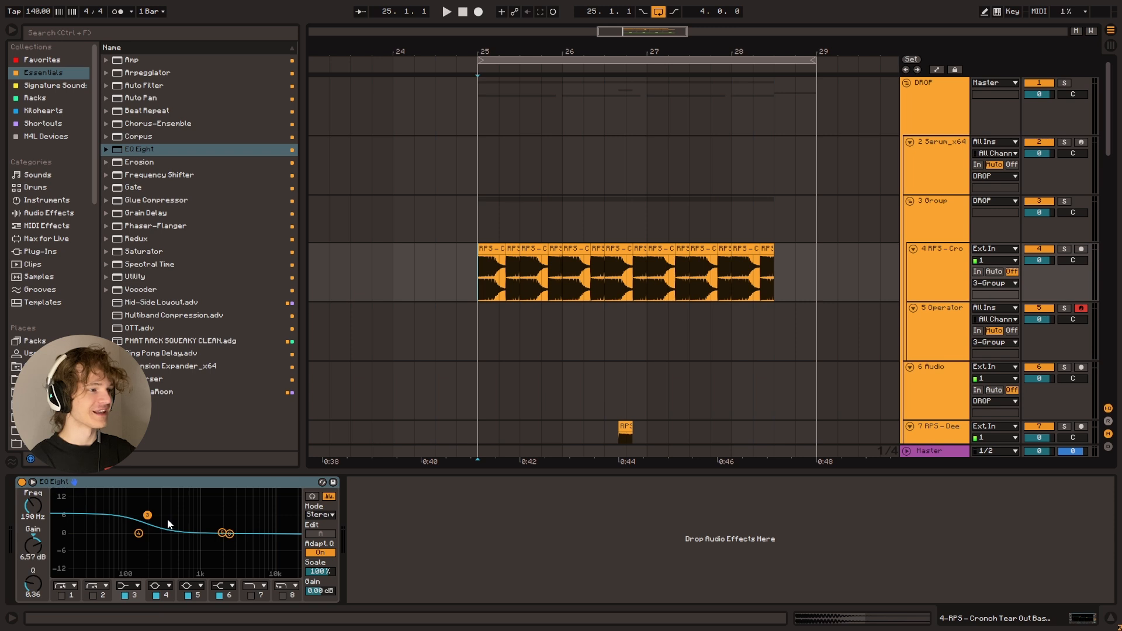
# Raise the band 3 low shelf to 9.55 dB at 178 Hz while playing from bar 25
pyautogui.press('space')
pyautogui.moveTo(147, 515); pyautogui.dragTo(145, 507)
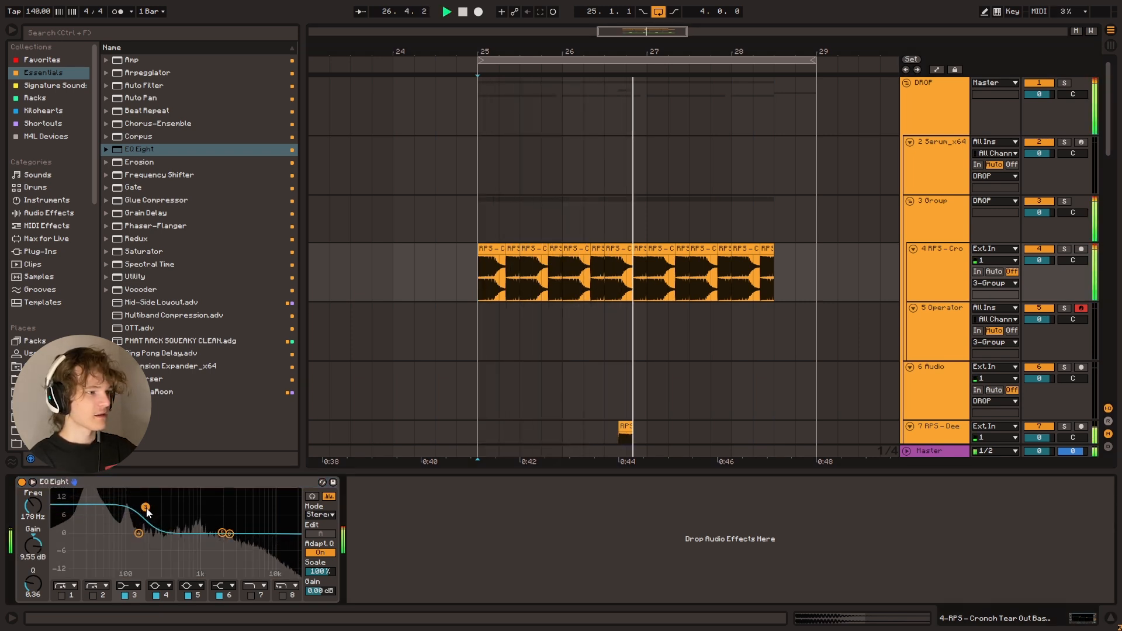
pyautogui.press('space')
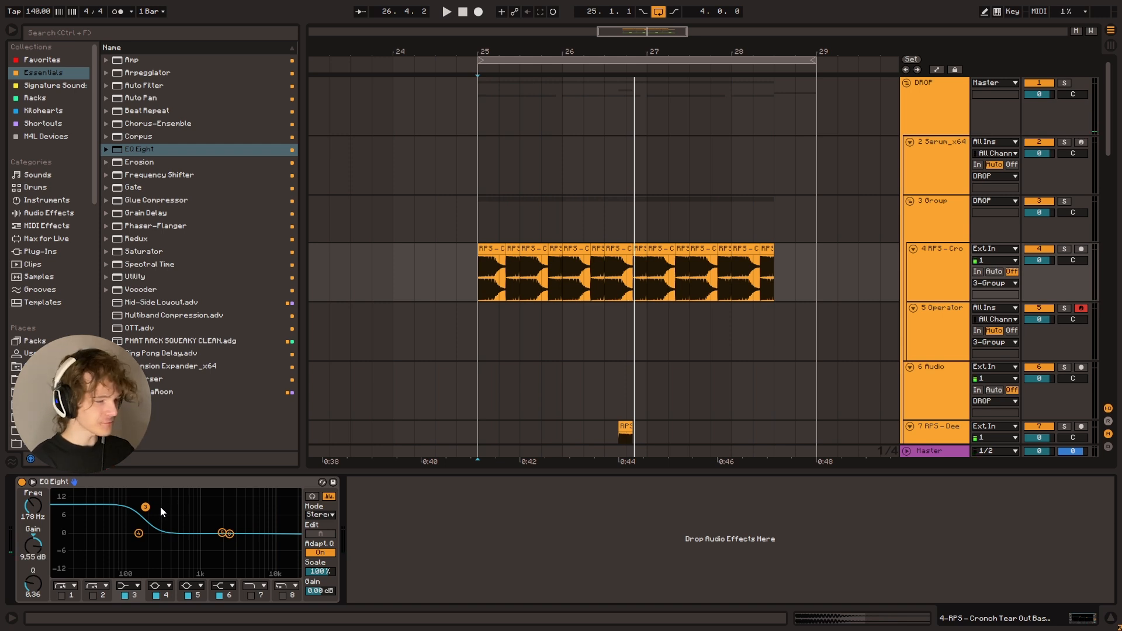
# Add Multiband Compression after the Master's Saturator with output 8.40 dB, time 513% and amount 64% during playback
pyautogui.click(924, 451)
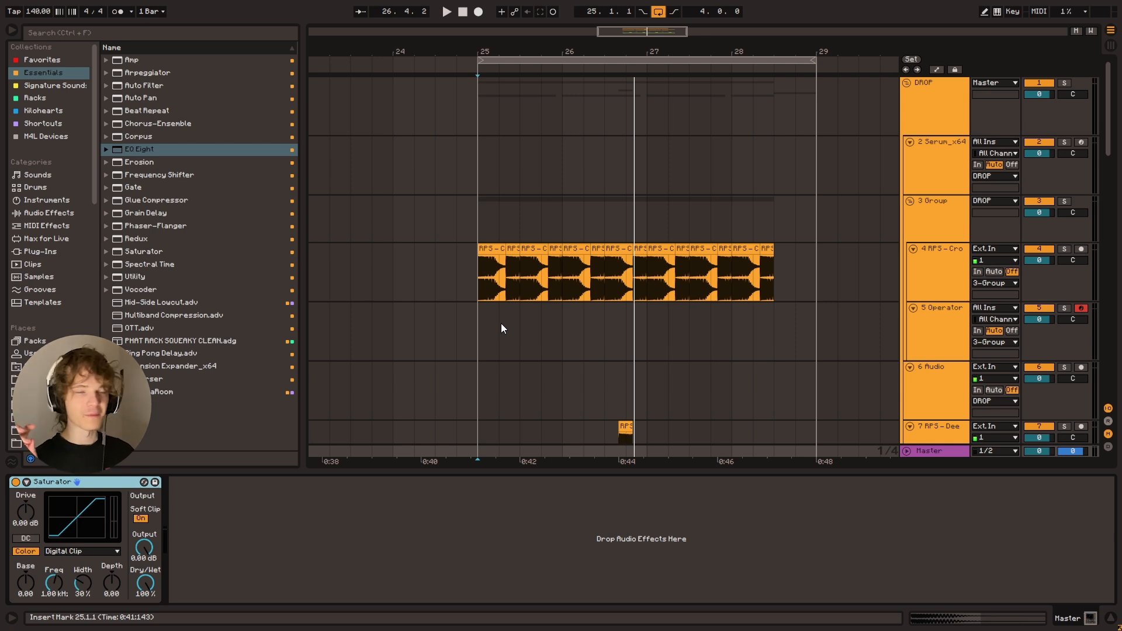
pyautogui.moveTo(211, 320); pyautogui.dragTo(489, 508)
pyautogui.press('space')
pyautogui.press('space')
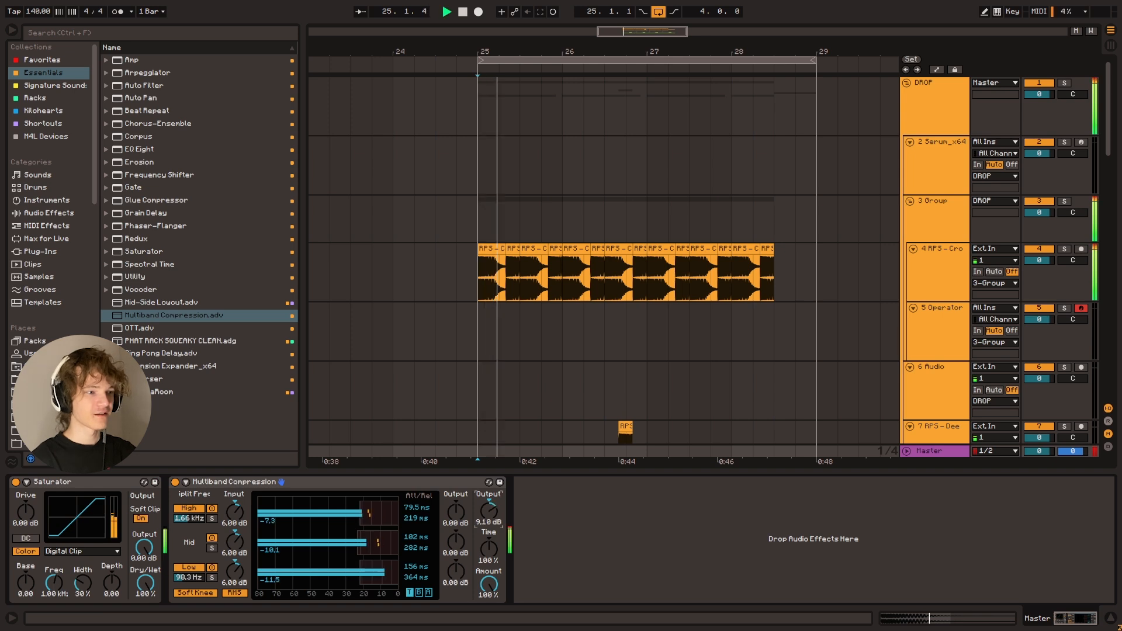
pyautogui.moveTo(489, 550); pyautogui.dragTo(489, 509)
pyautogui.moveTo(489, 584); pyautogui.dragTo(489, 621)
pyautogui.moveTo(489, 511); pyautogui.dragTo(490, 511)
# Set band 3 of the Cronch bass EQ Eight to 5.83 dB at 86.1 Hz and listen
pyautogui.press('space')
pyautogui.click(939, 261)
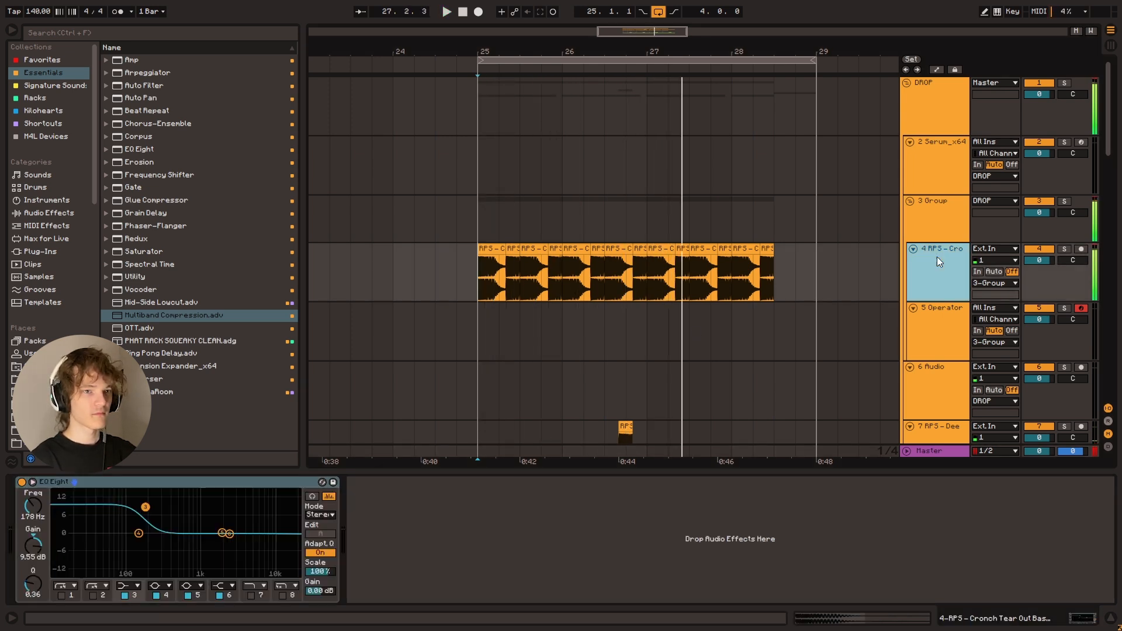
pyautogui.moveTo(143, 507); pyautogui.dragTo(122, 518)
pyautogui.press('space')
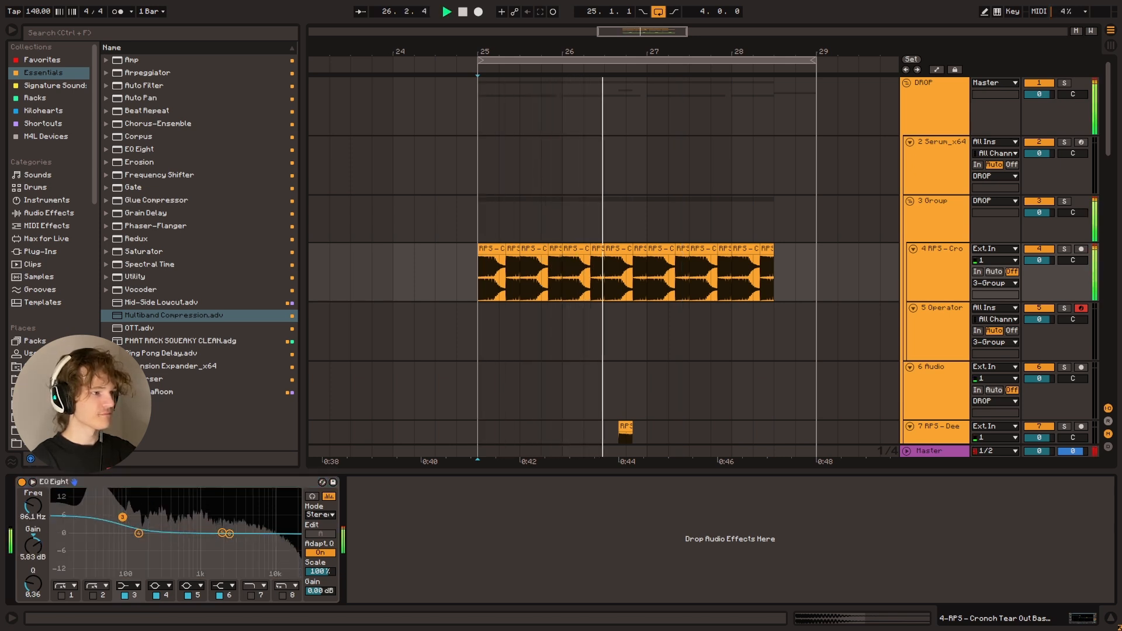
# Delete the Multiband Compression from the Master and play the drop again with the Cronch bass track selected
pyautogui.click(938, 451)
pyautogui.press('space')
pyautogui.click(268, 482)
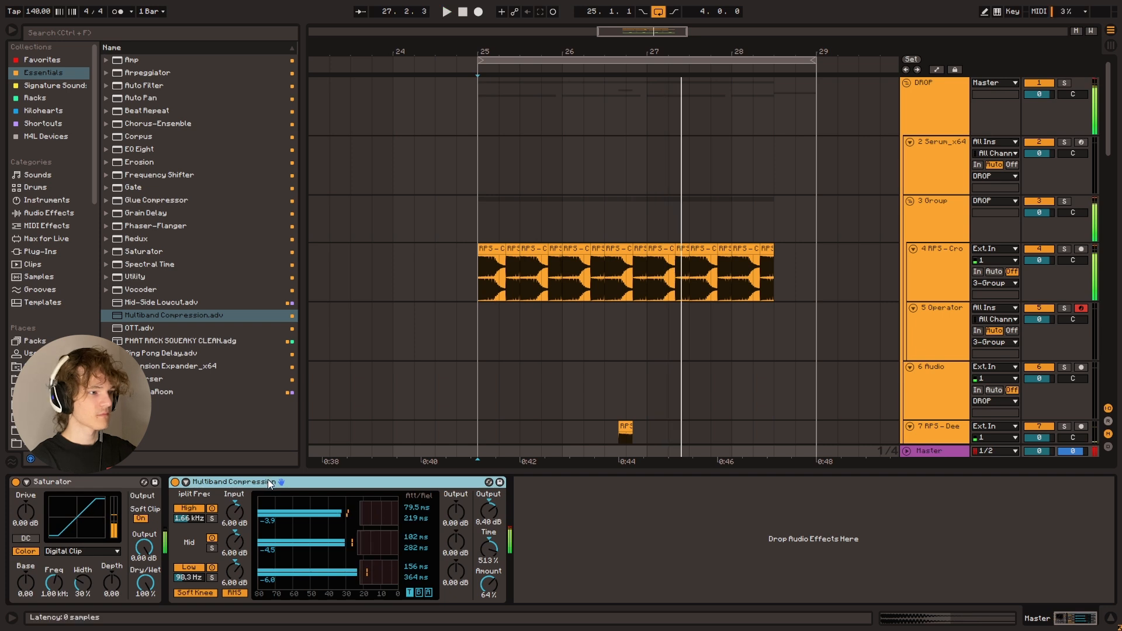
pyautogui.press('Delete')
pyautogui.press('space')
pyautogui.click(938, 256)
pyautogui.press('space')
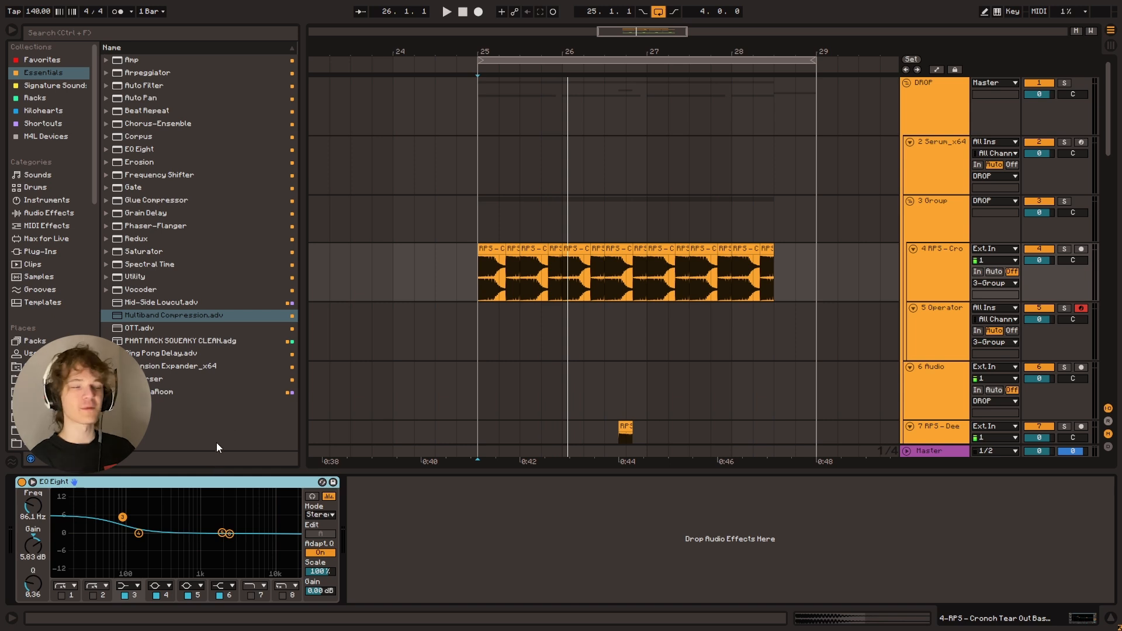
# Boost the band 3 low shelf to 12.3 dB at 95.8 Hz and listen from bar 25
pyautogui.moveTo(125, 519); pyautogui.dragTo(126, 500)
pyautogui.press('space')
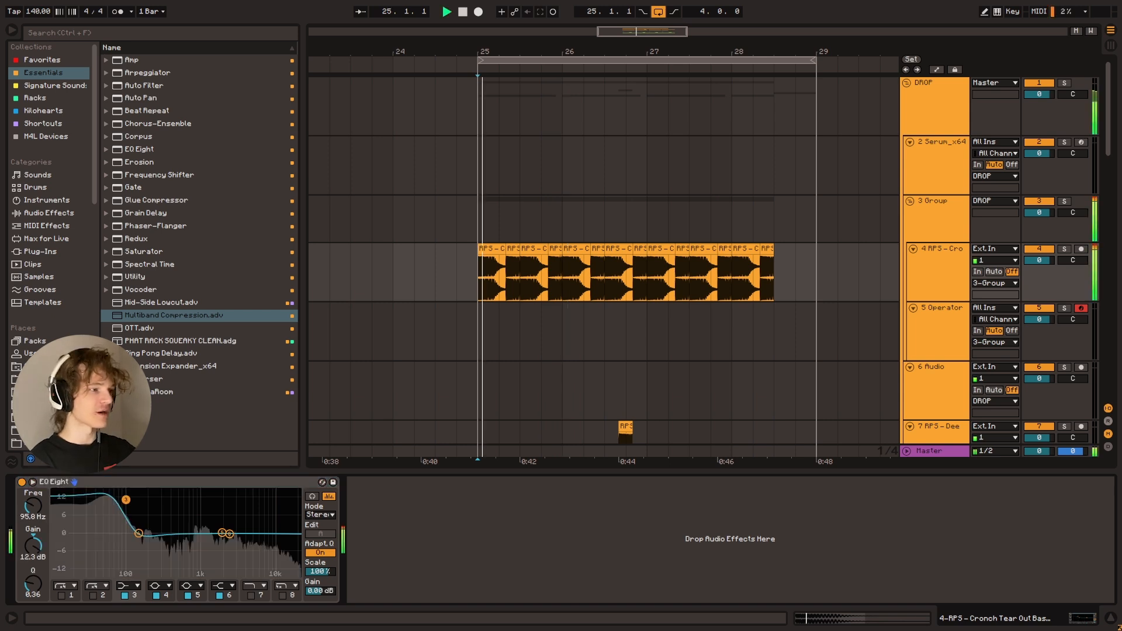
pyautogui.press('space')
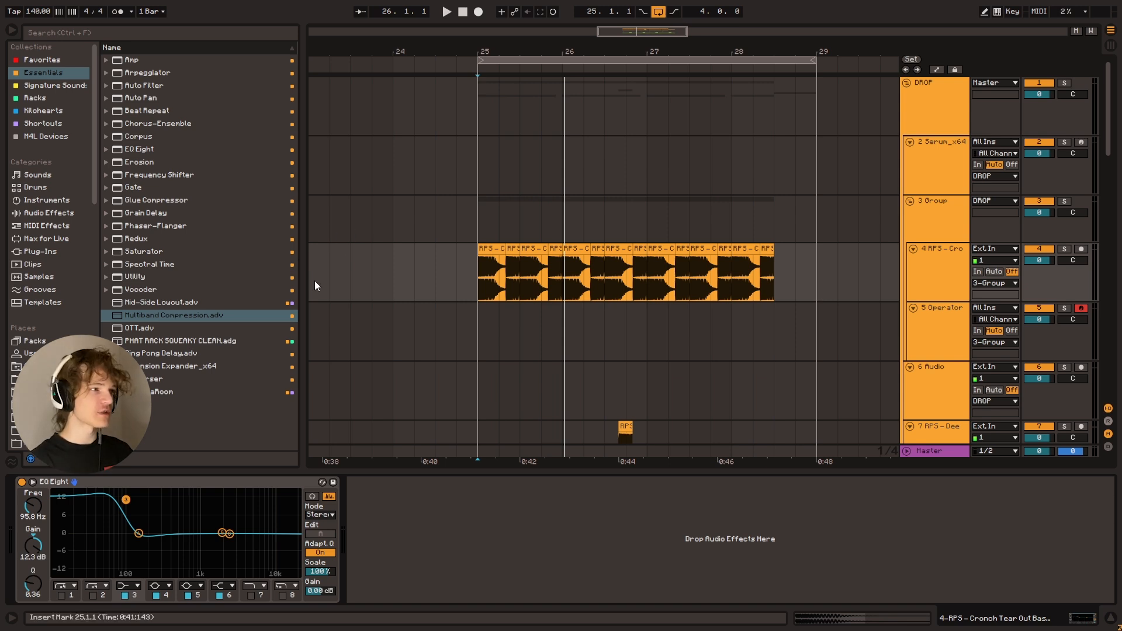
# Add a Saturator with Soft Clip on after the Cronch bass EQ Eight, and place the insert marker at bar 25
pyautogui.doubleClick(162, 251)
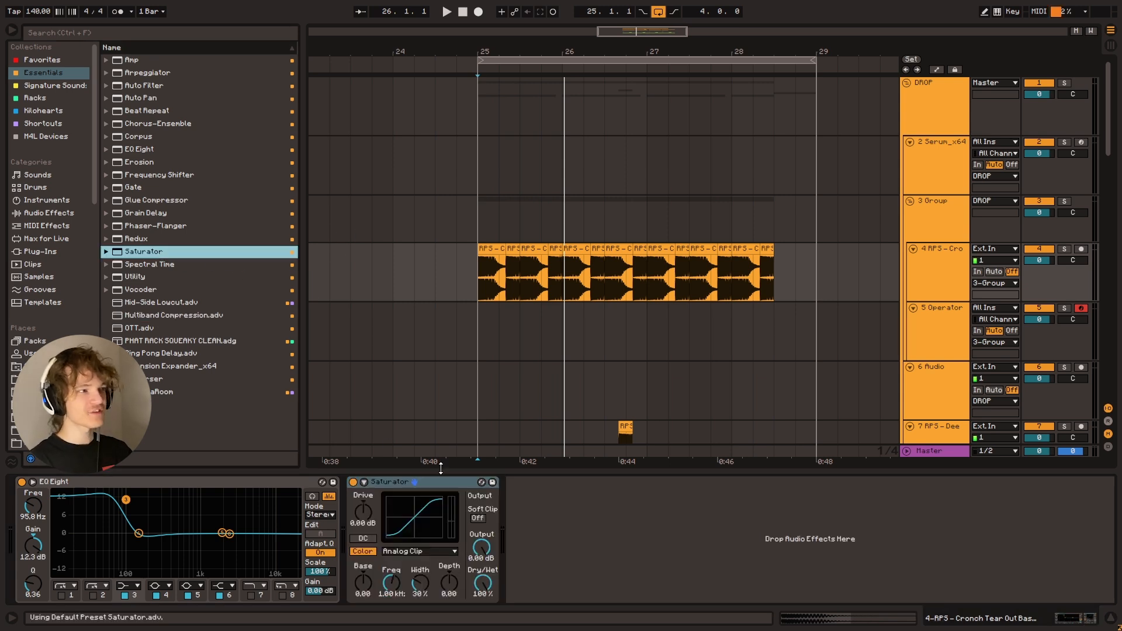
pyautogui.click(478, 518)
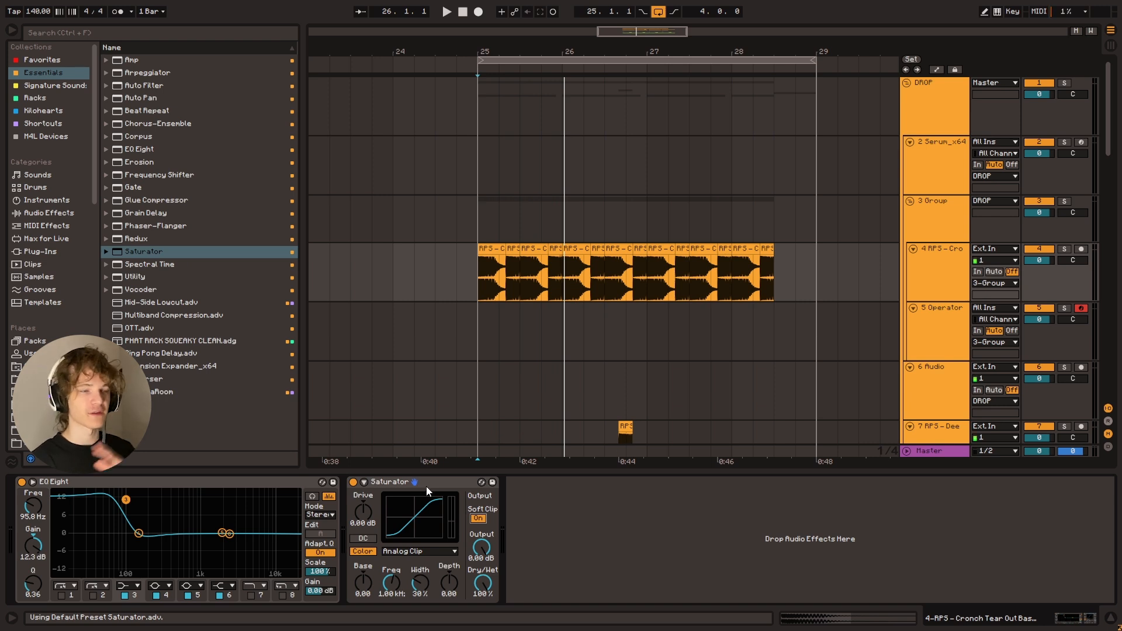
pyautogui.click(397, 484)
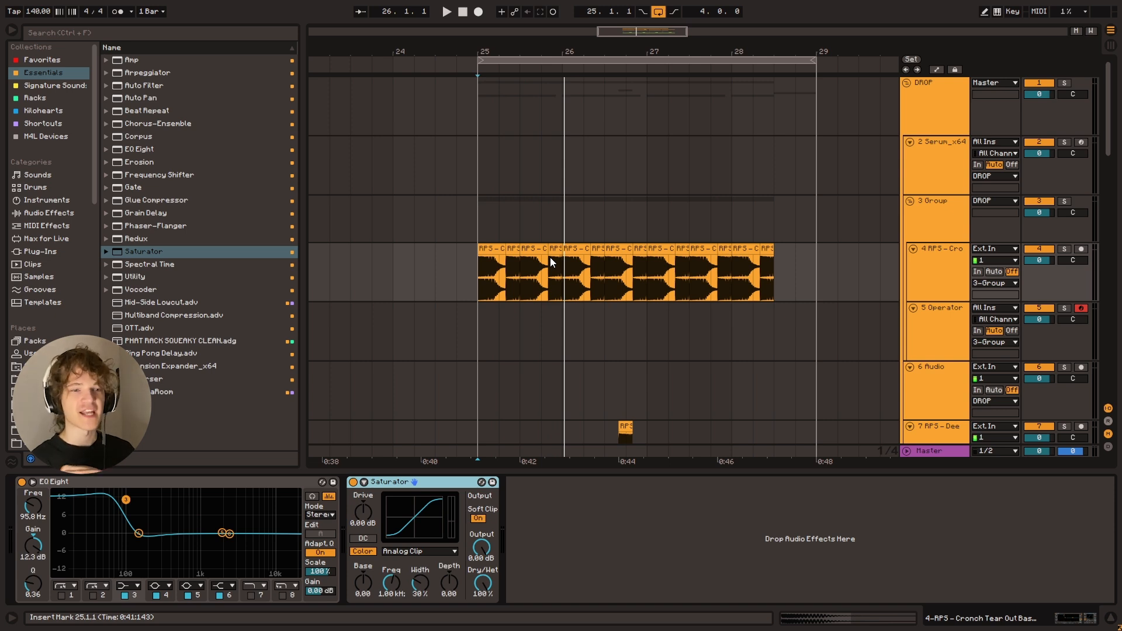
pyautogui.click(480, 286)
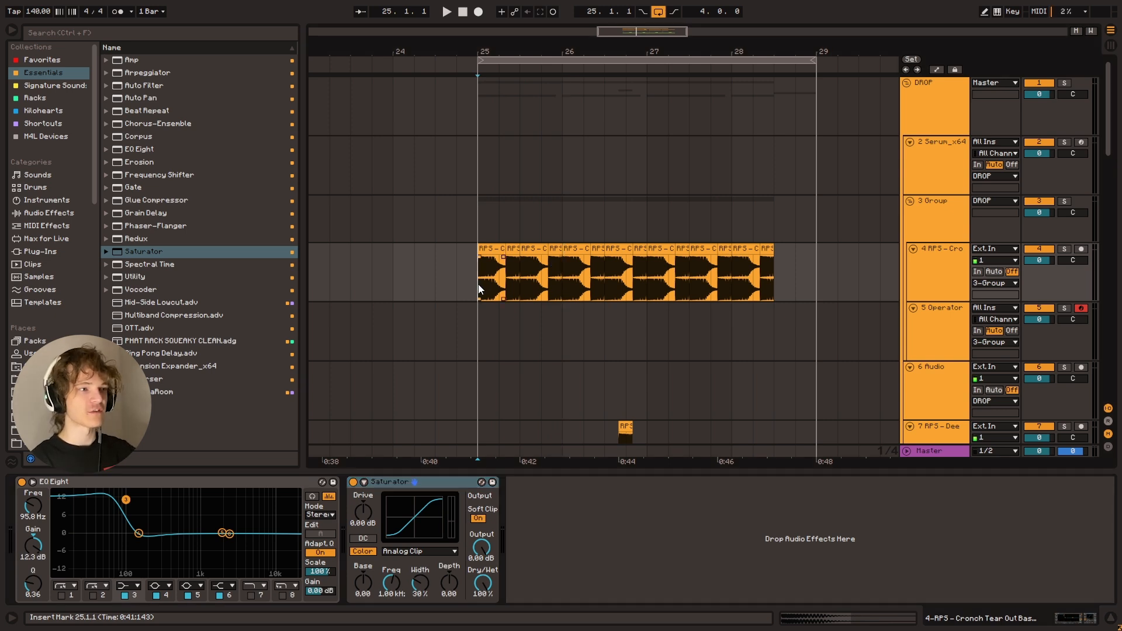
pyautogui.click(410, 484)
# Compare the drop with the Saturator bypassed and active, and delete the Saturator from the Cronch bass track
pyautogui.press('space')
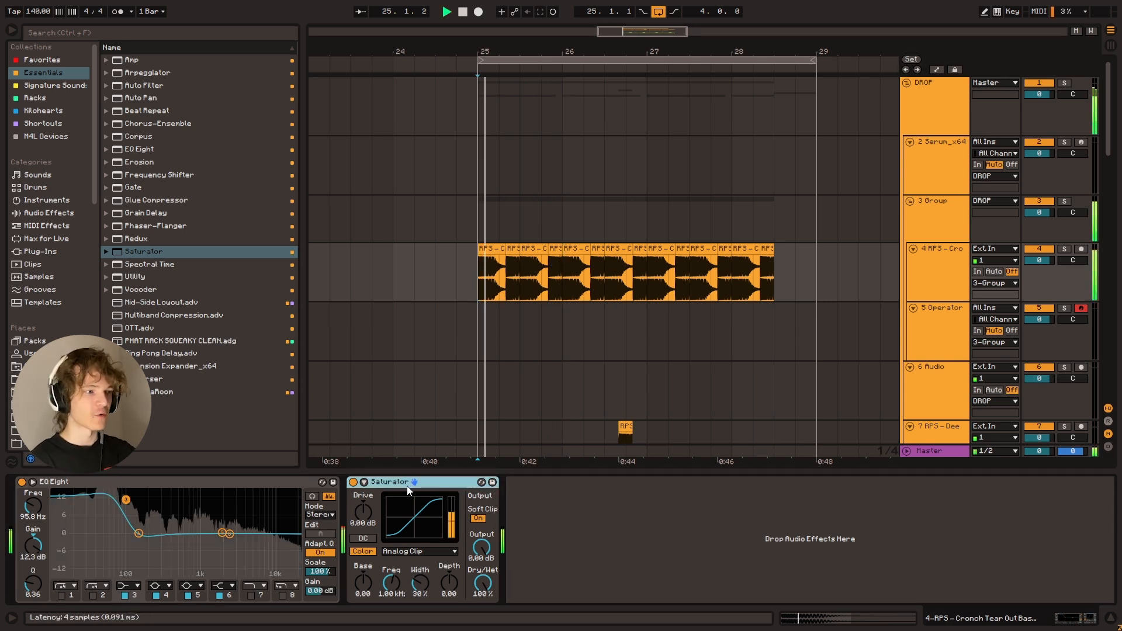
pyautogui.click(353, 483)
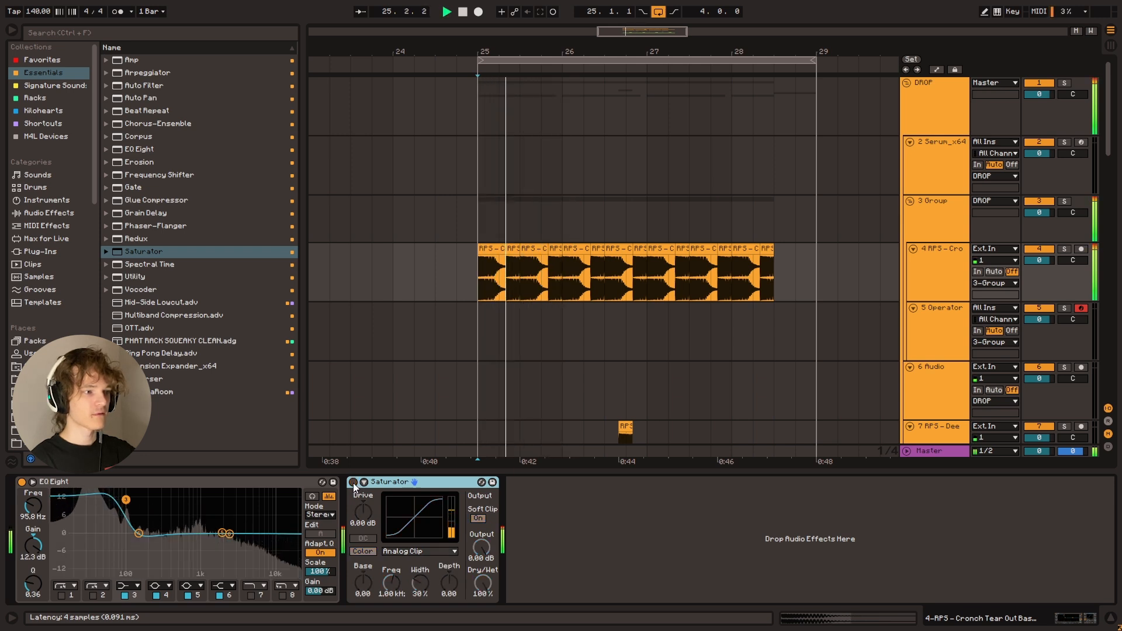
pyautogui.click(353, 483)
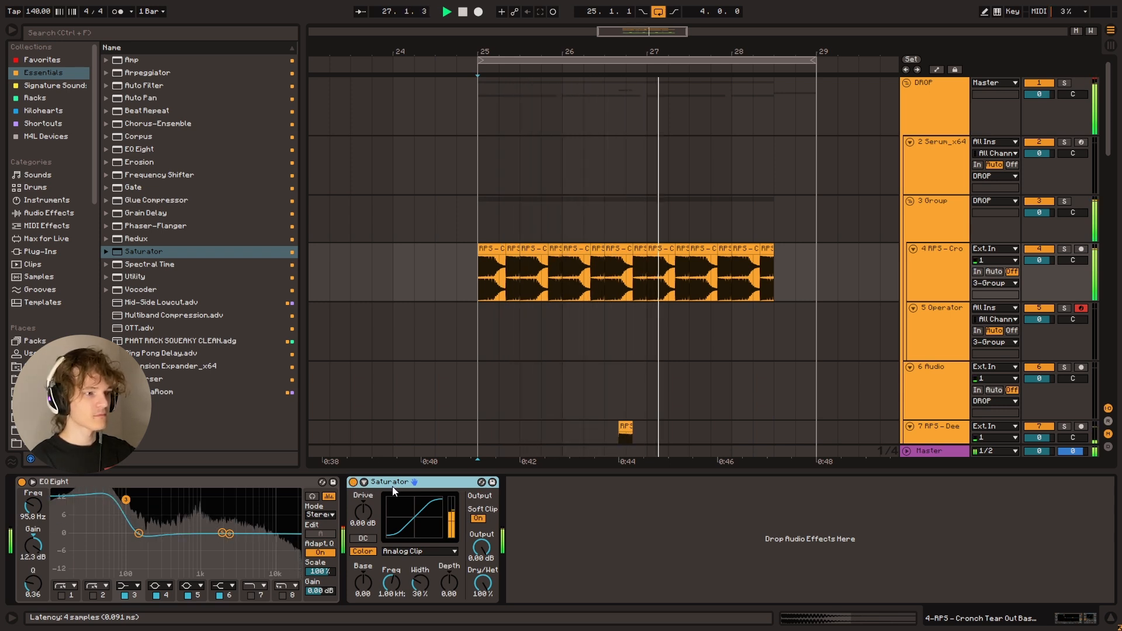
pyautogui.press('space')
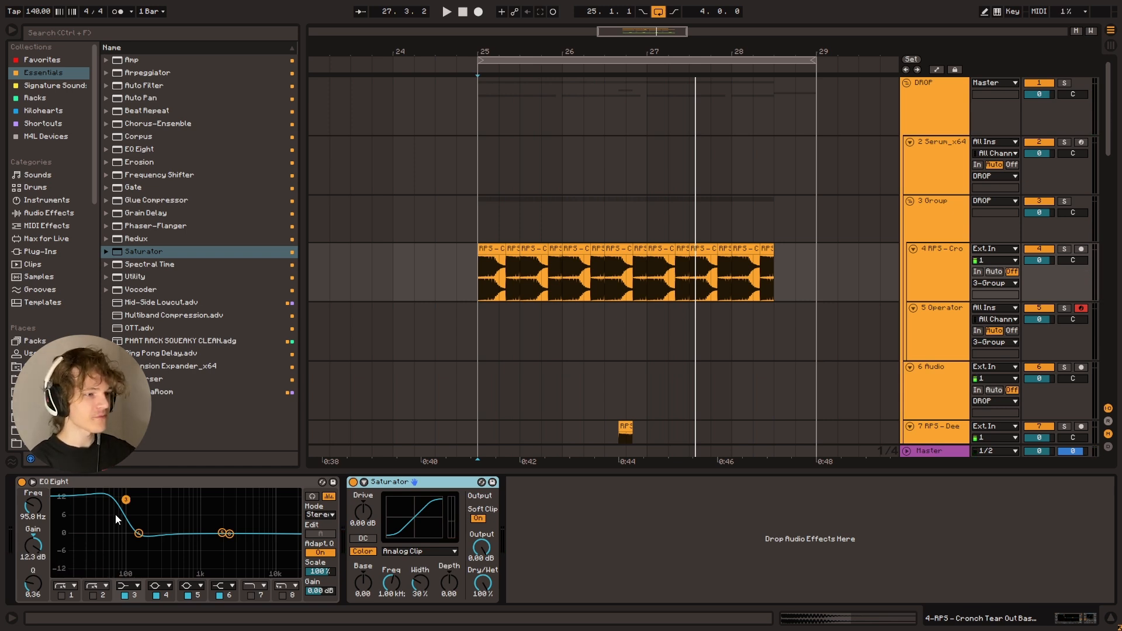
pyautogui.press('Delete')
# Level the band 3 low shelf at -0.12 dB and 91.8 Hz, and listen from bar 25
pyautogui.moveTo(129, 500); pyautogui.dragTo(127, 536)
pyautogui.press('space')
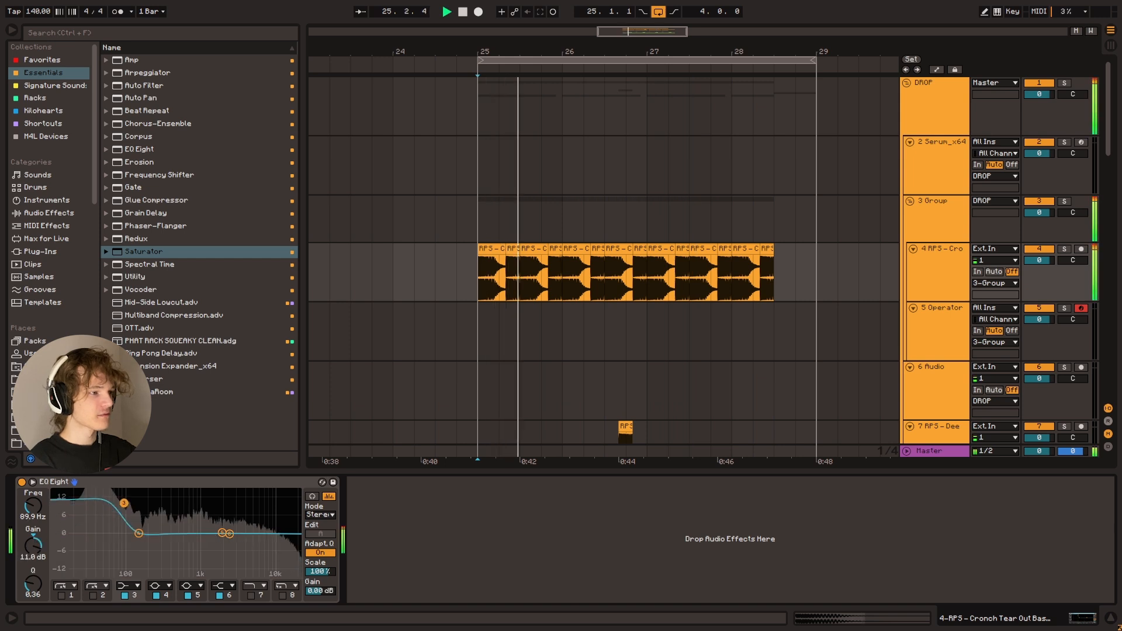
pyautogui.press('space')
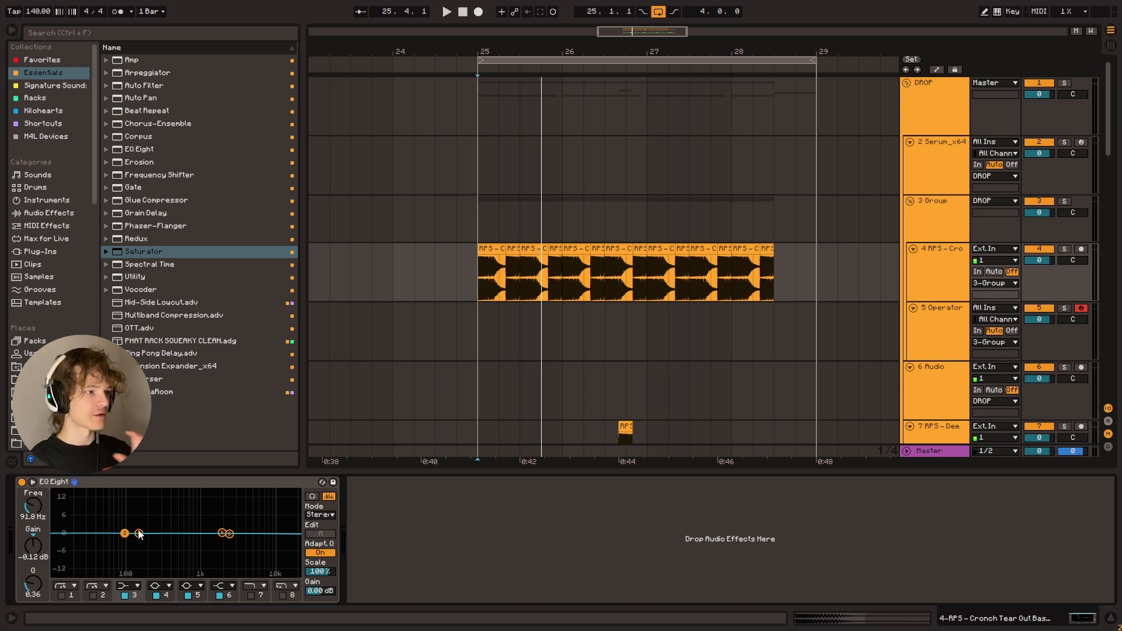
# Boost the band 3 low shelf to about 6 dB at 100 Hz and listen
pyautogui.moveTo(124, 533); pyautogui.dragTo(127, 515)
pyautogui.press('space')
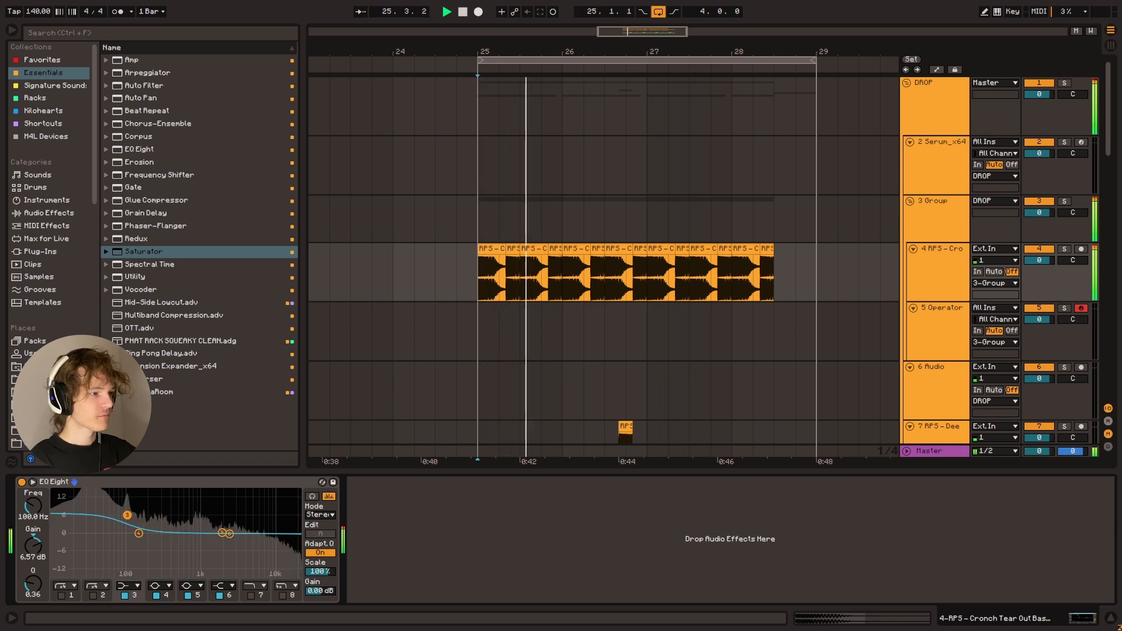
pyautogui.press('space')
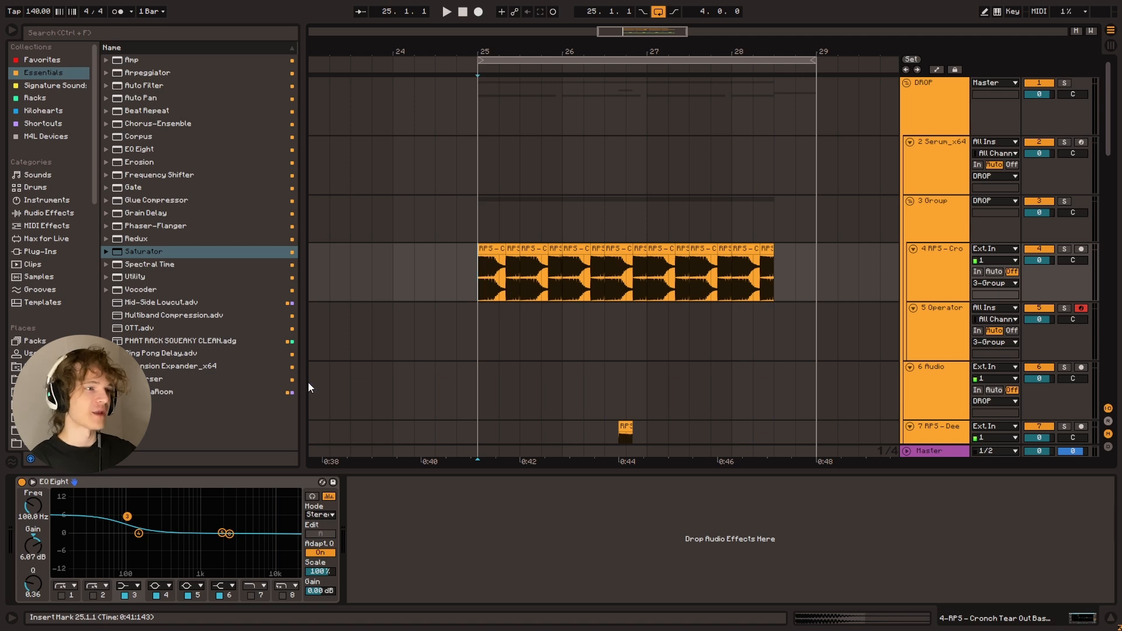
# Cut the band 3 low shelf by 10.0 dB at 107 Hz and listen to the drop repeatedly from bar 25
pyautogui.moveTo(127, 516); pyautogui.dragTo(129, 560)
pyautogui.press('space')
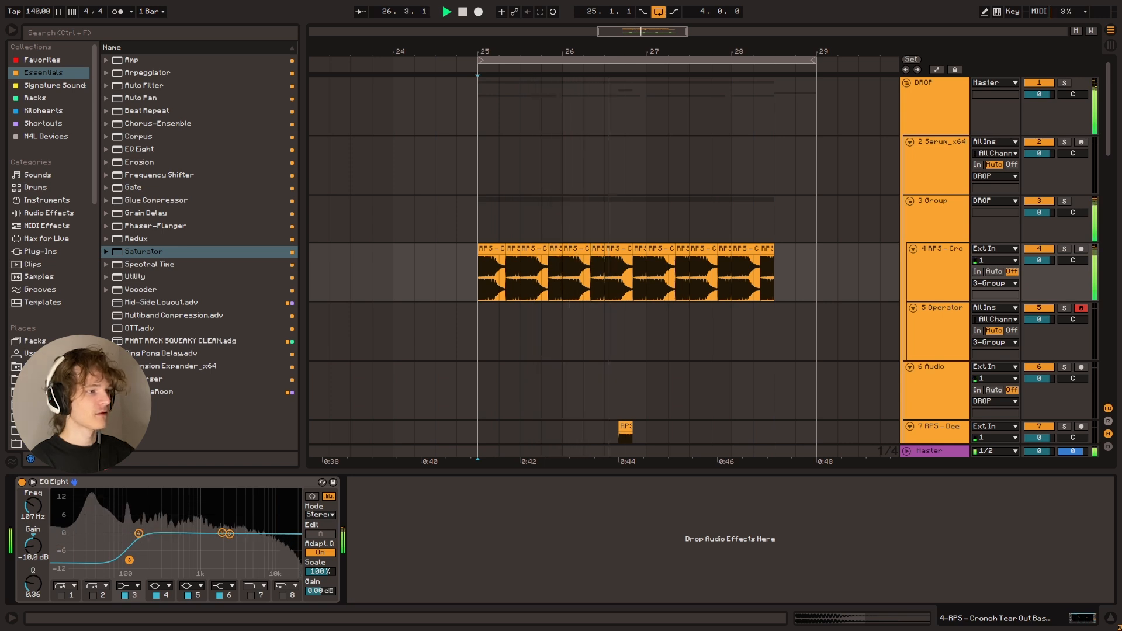
pyautogui.press('space')
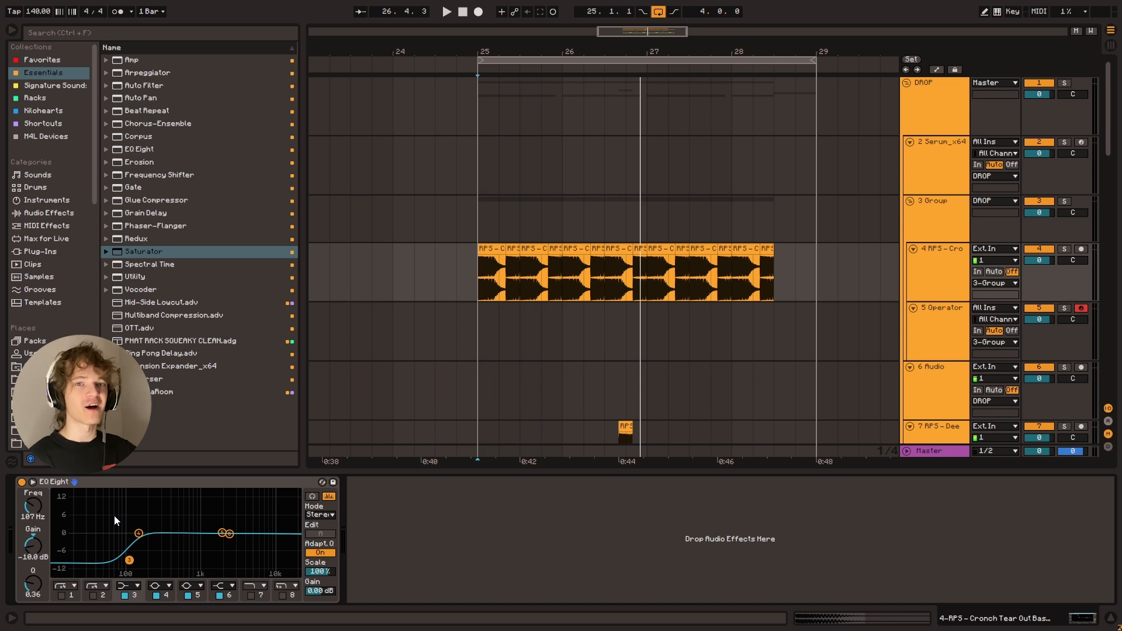
pyautogui.press('space')
pyautogui.press('space')
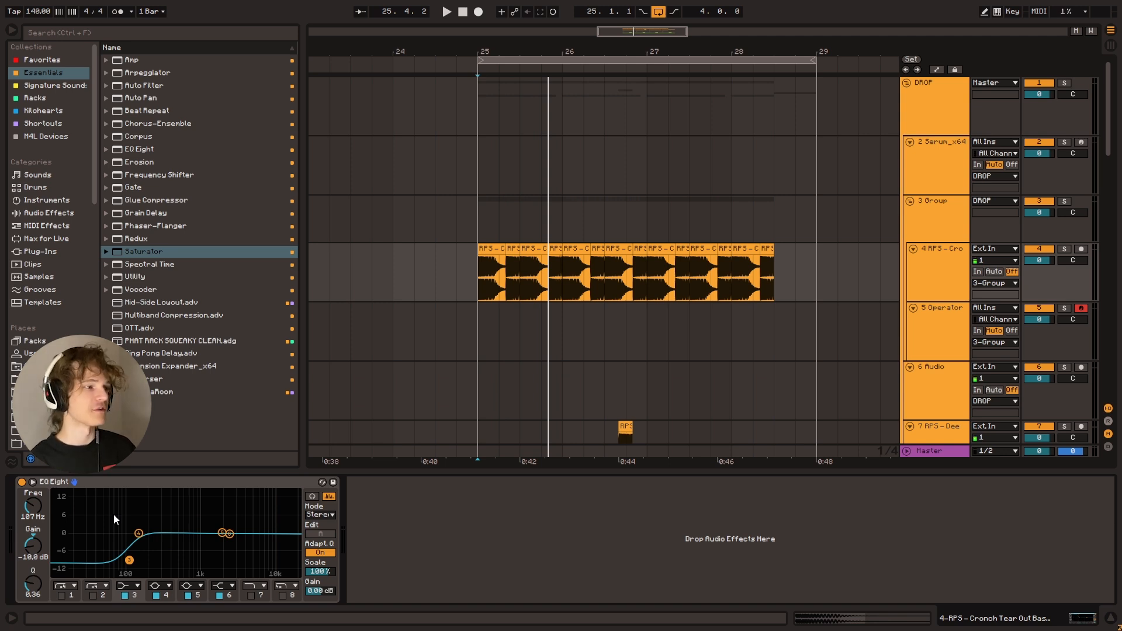
pyautogui.press('space')
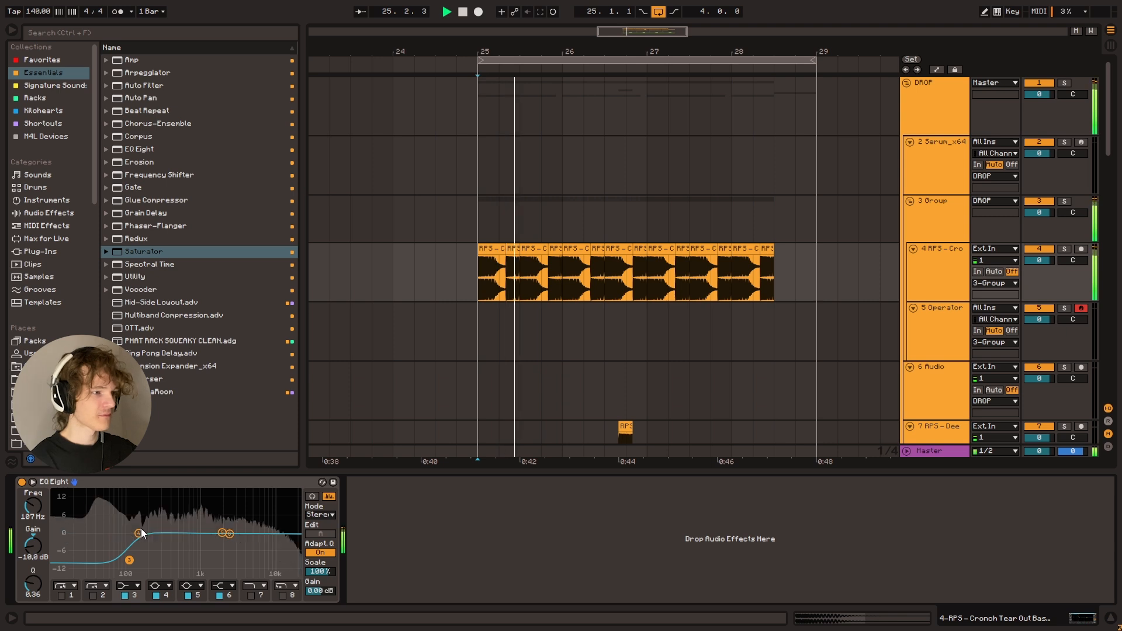
pyautogui.press('space')
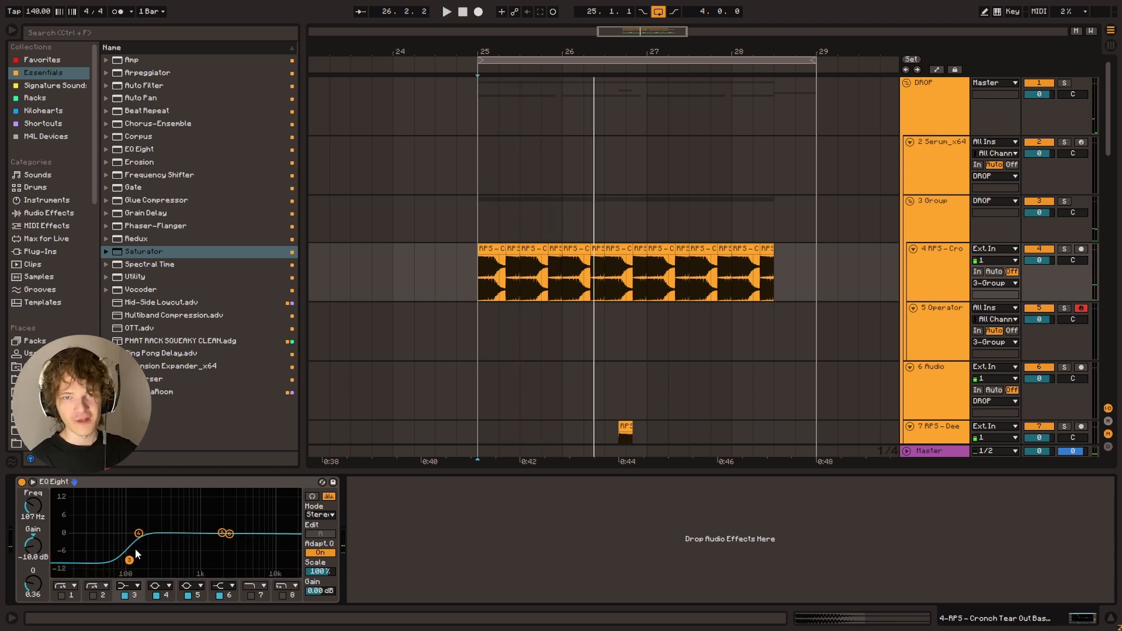
# Set the band 3 low-shelf cut to -5.08 dB at 111 Hz and listen
pyautogui.moveTo(129, 560); pyautogui.dragTo(131, 546)
pyautogui.press('space')
pyautogui.press('space')
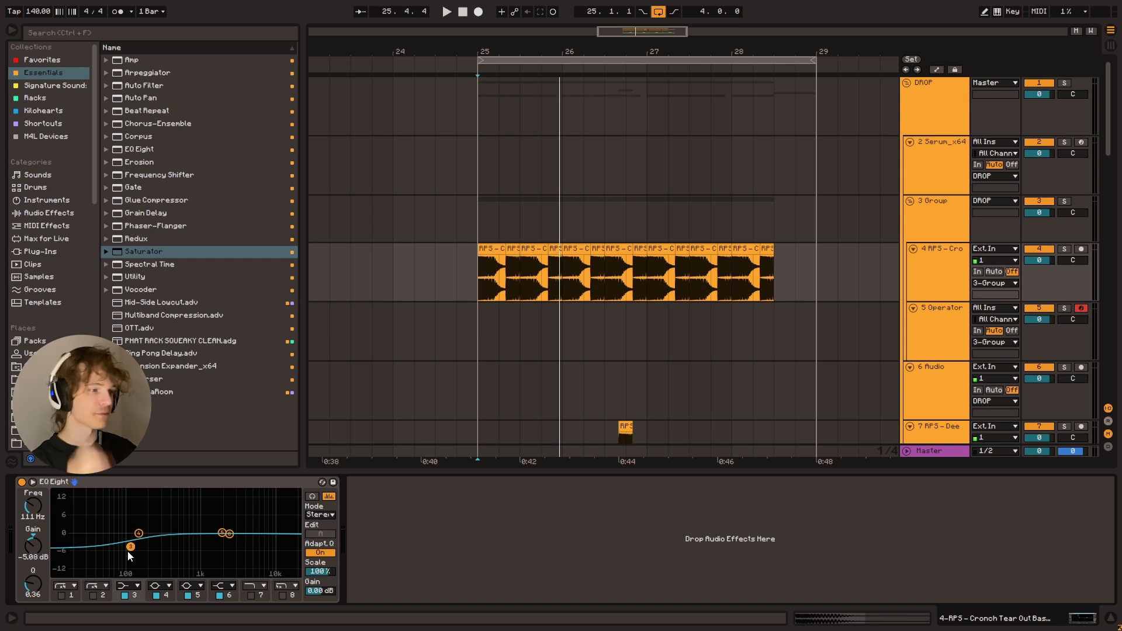
# Ease the band 3 low-shelf cut to -4.17 dB at 111 Hz and listen
pyautogui.press('space')
pyautogui.moveTo(130, 547); pyautogui.dragTo(131, 546)
pyautogui.press('space')
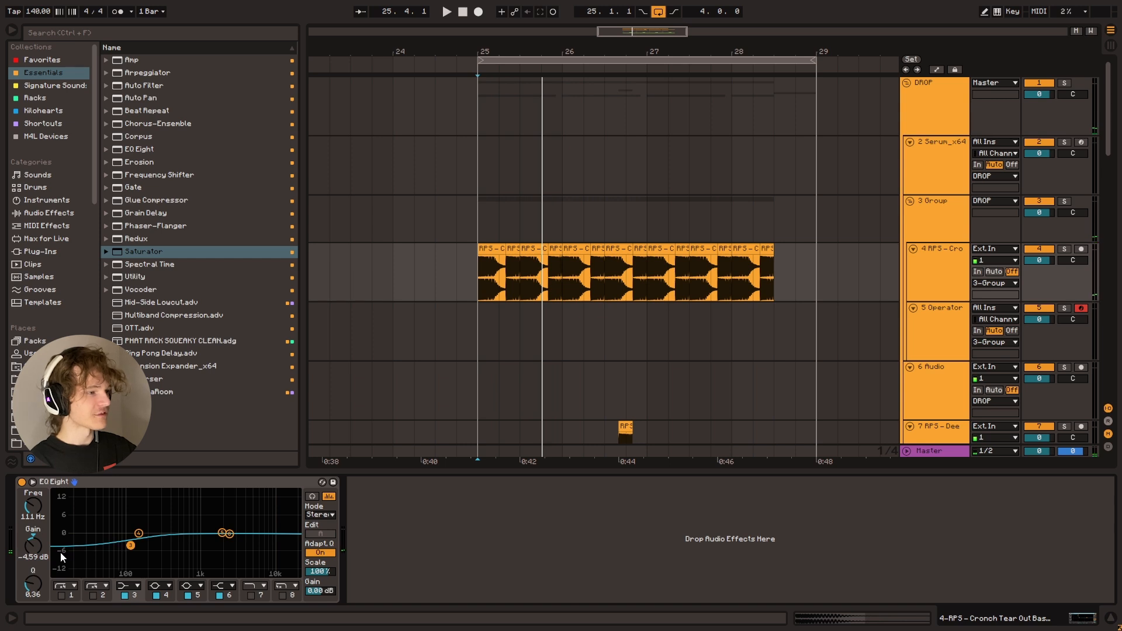
pyautogui.moveTo(33, 555); pyautogui.dragTo(33, 551)
pyautogui.press('space')
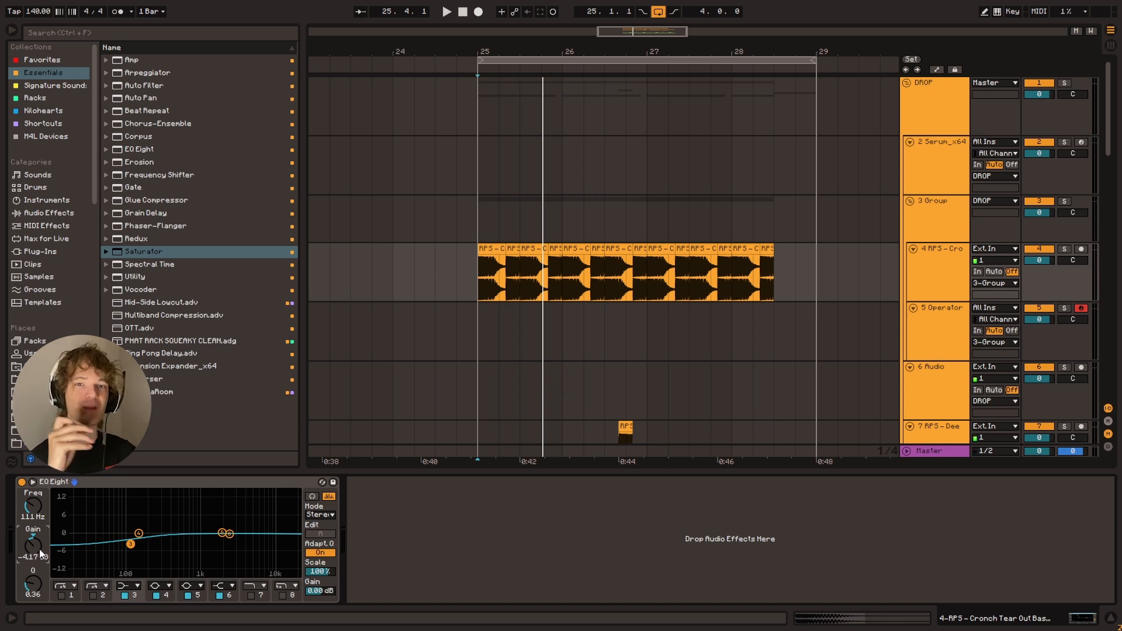
# Reduce the band 3 low-shelf cut to -2.95 dB at 111 Hz and listen from bar 25
pyautogui.press('space')
pyautogui.moveTo(33, 555); pyautogui.dragTo(33, 549)
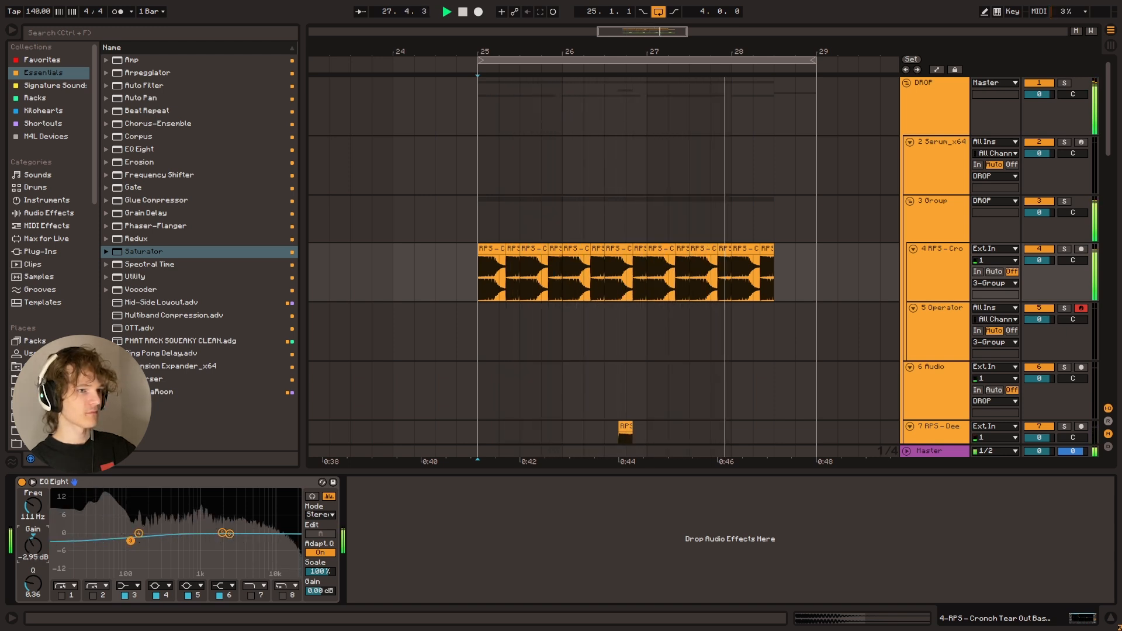
pyautogui.press('space')
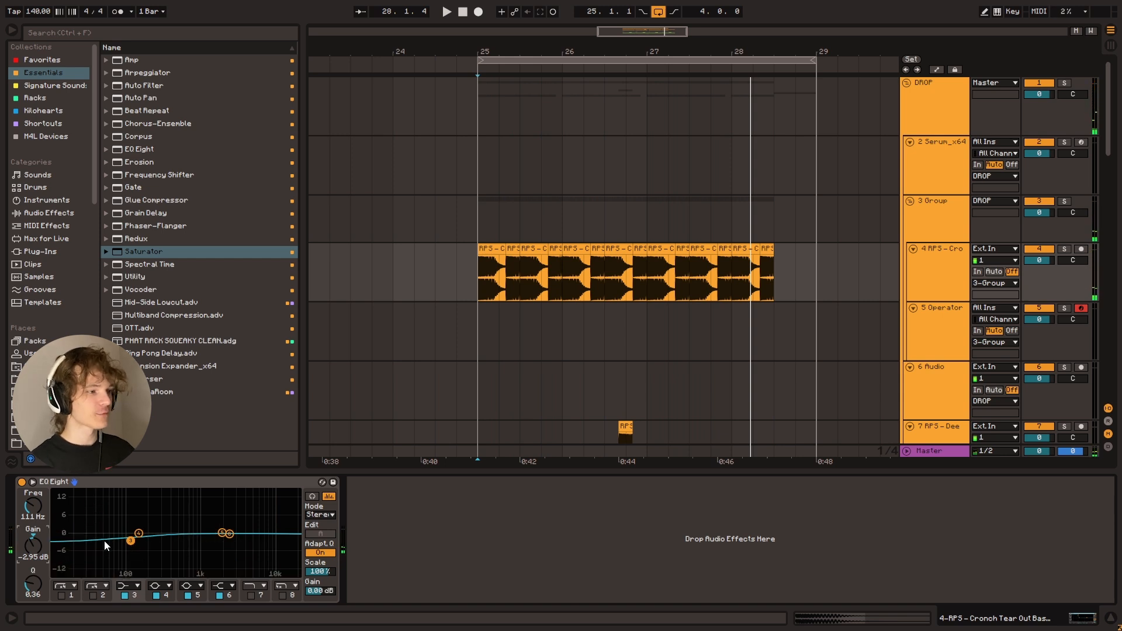
pyautogui.press('space')
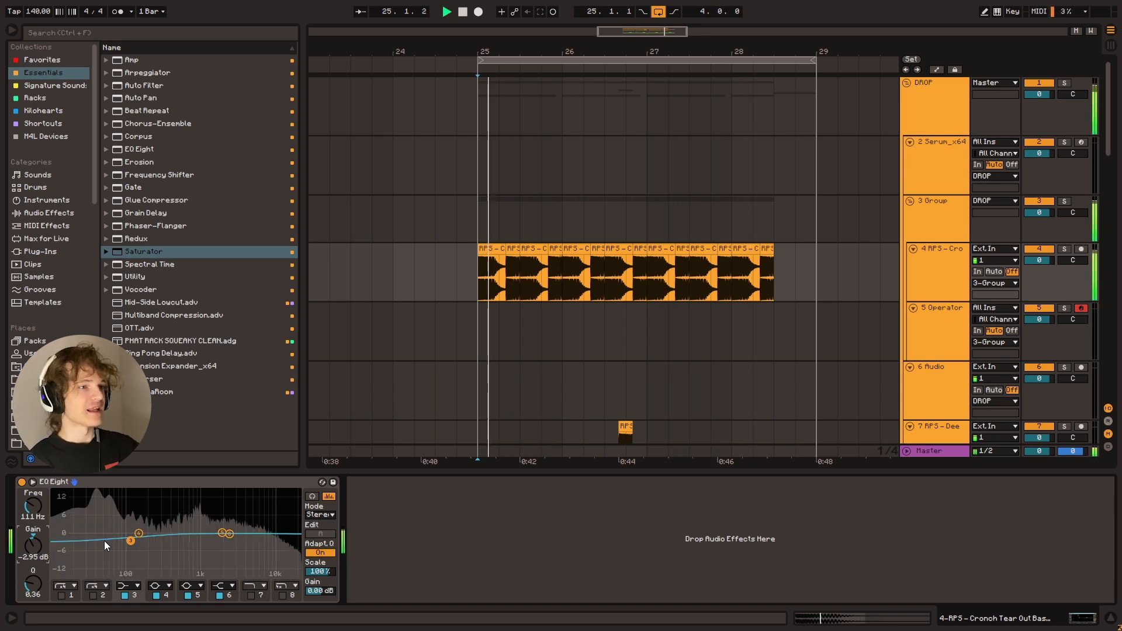
pyautogui.press('space')
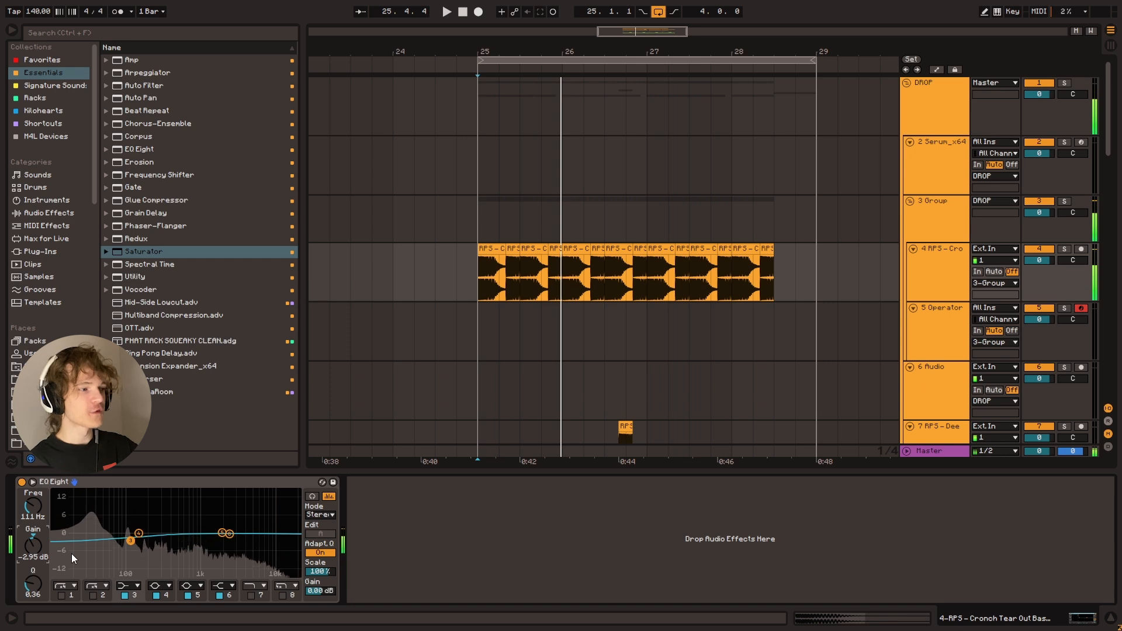
# Reset the band 3 low-shelf gain to 0.00 dB and listen from bar 25
pyautogui.click(32, 537)
pyautogui.press('Delete')
pyautogui.press('space')
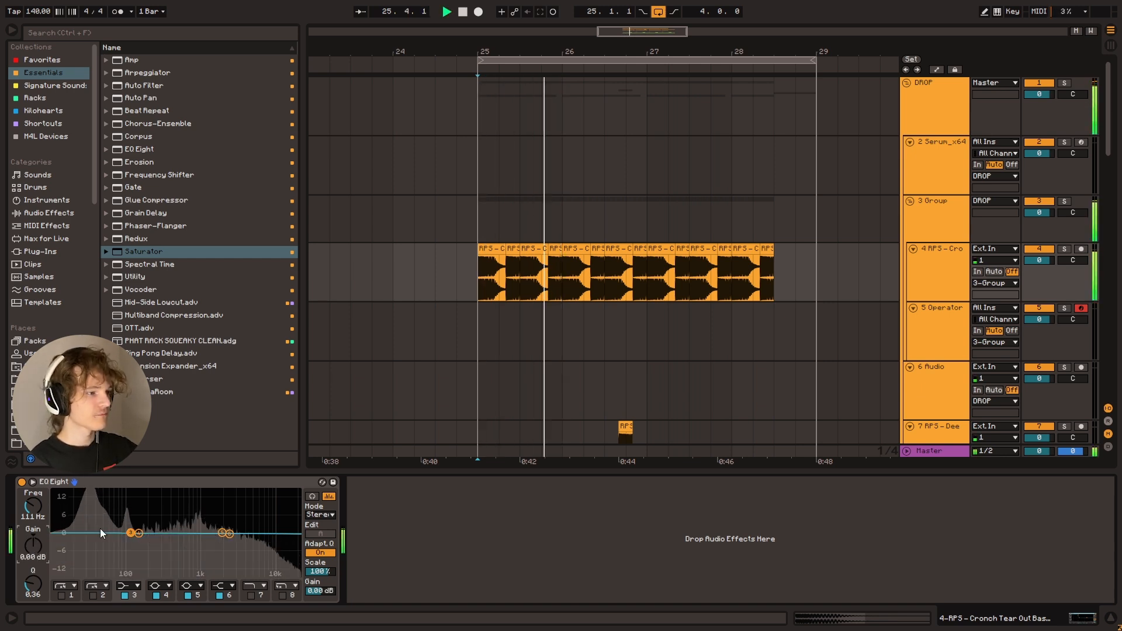
pyautogui.press('space')
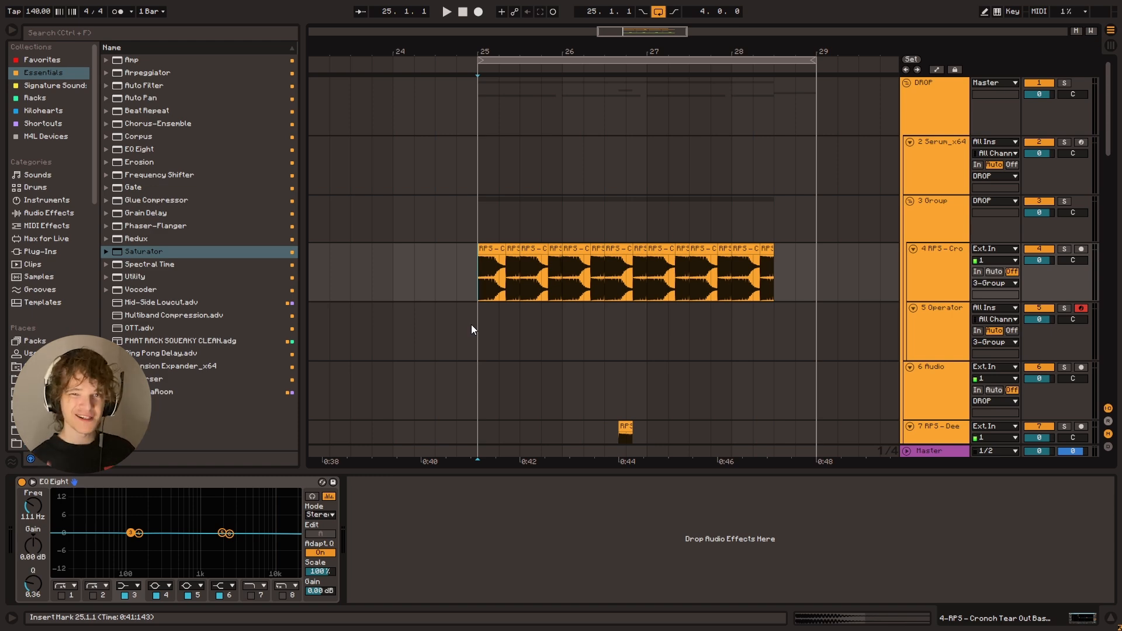
# Compare the drop from bar 25 with the Bright Crash track active and muted
pyautogui.scroll(-4, 374, 315)
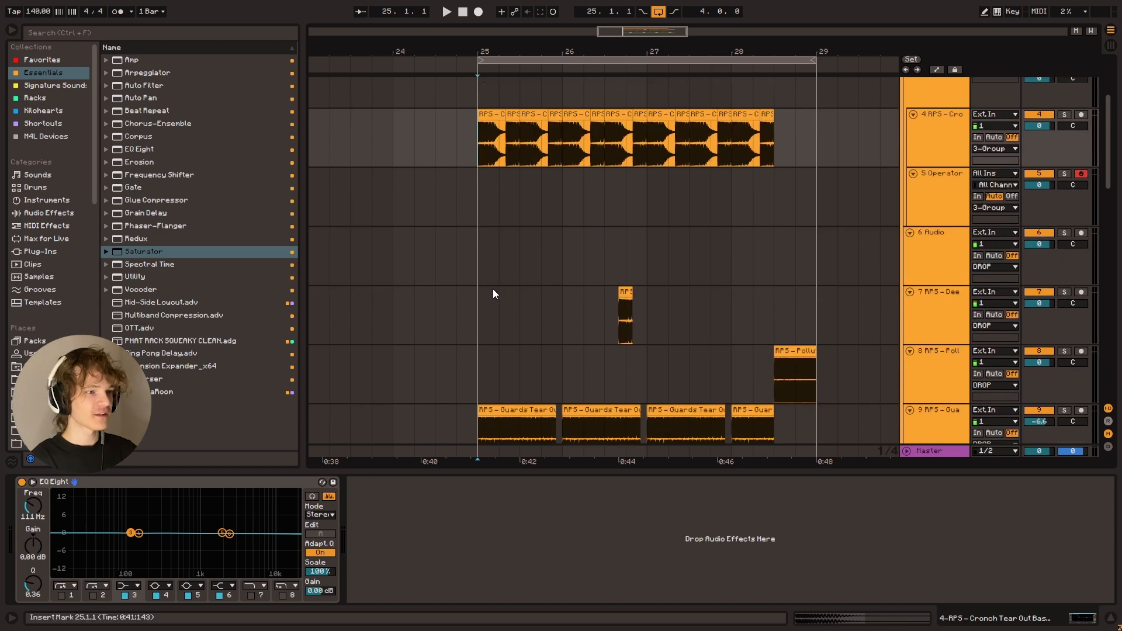
pyautogui.scroll(-10, 526, 304)
pyautogui.click(511, 377)
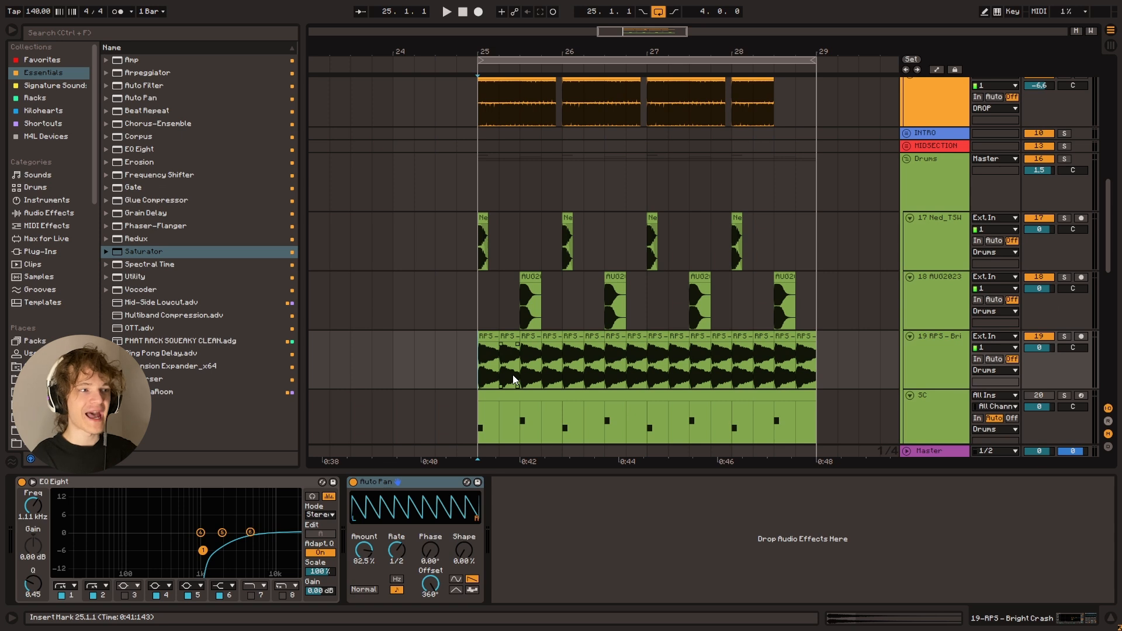
pyautogui.press('space')
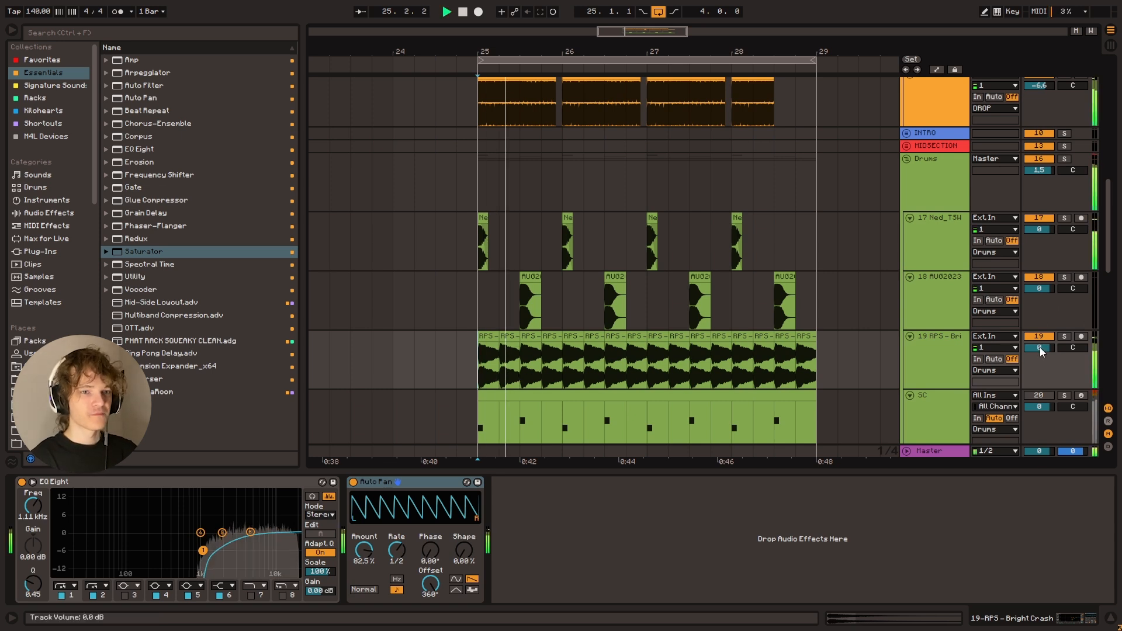
pyautogui.click(1040, 336)
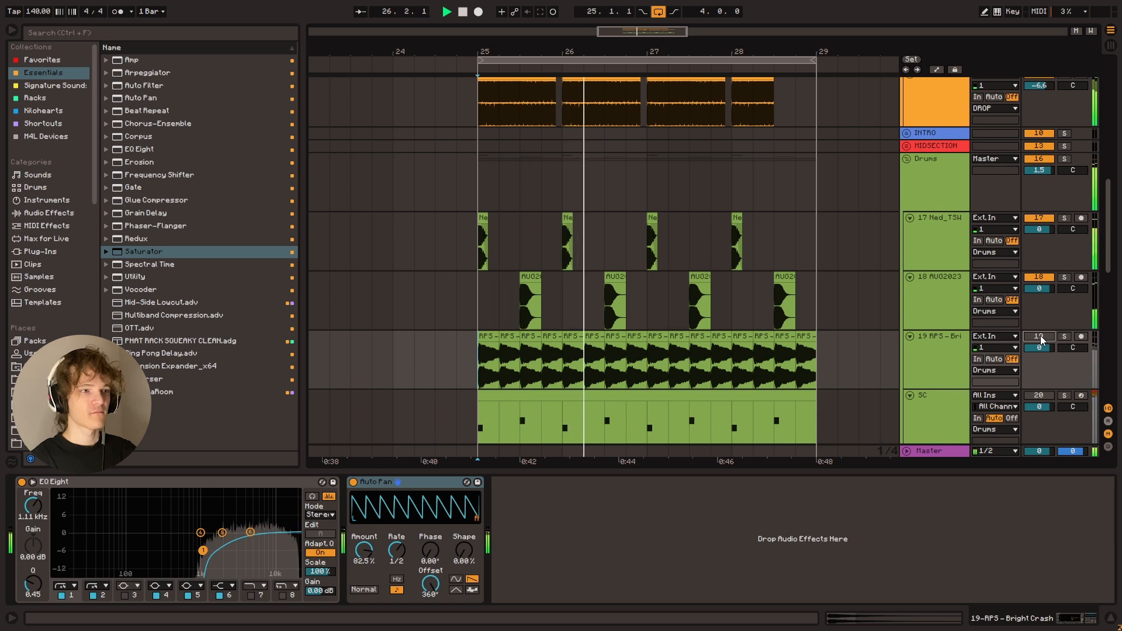
pyautogui.press('space')
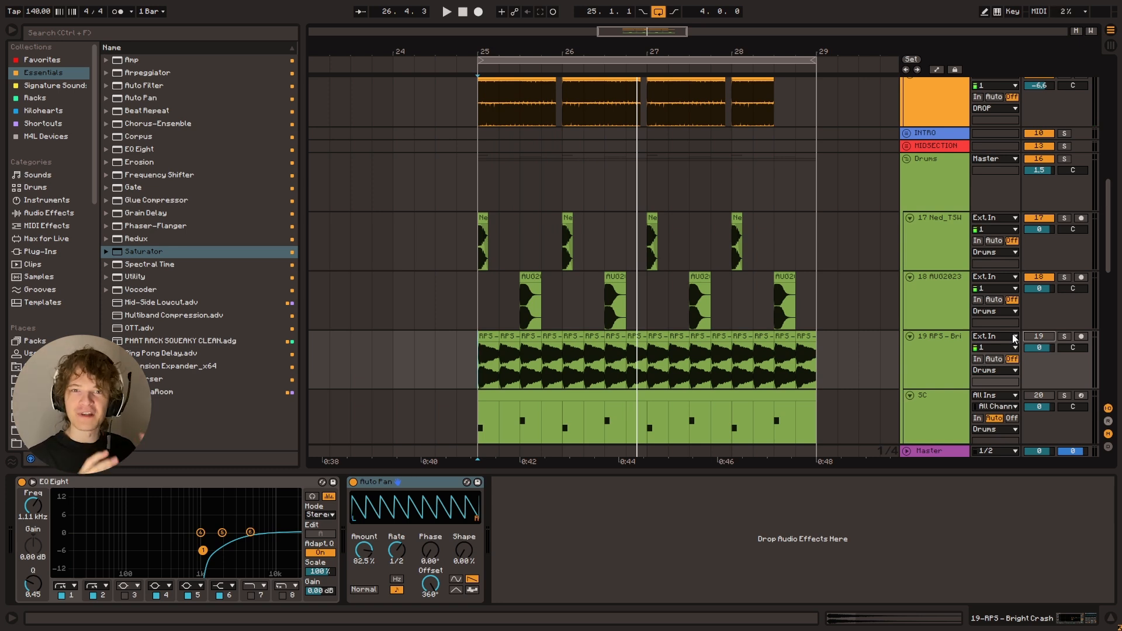
pyautogui.click(479, 371)
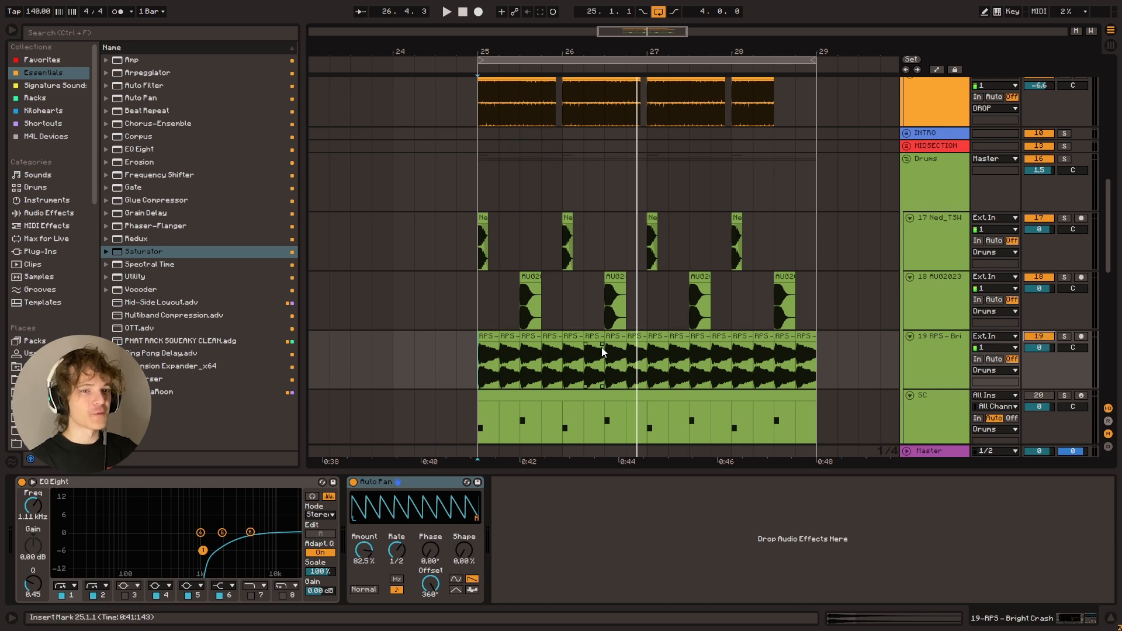
pyautogui.press('space')
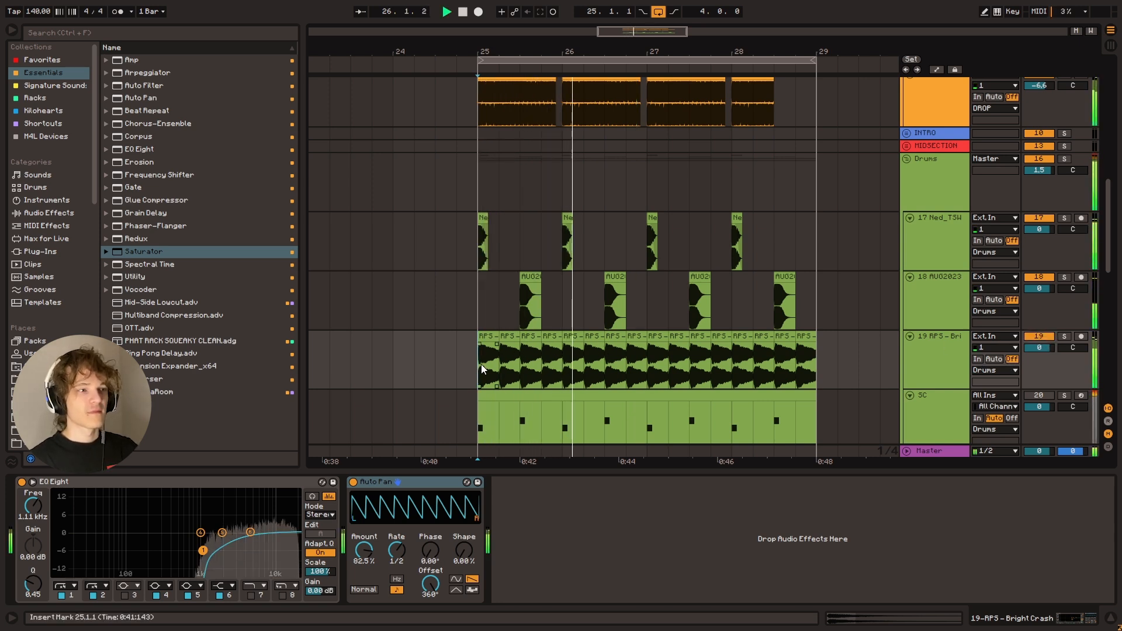
# Lengthen the first Bright Crash clip to half a bar and duplicate it up to 27.3.1
pyautogui.press('space')
pyautogui.moveTo(498, 337); pyautogui.dragTo(520, 337)
pyautogui.hotkey('ctrl', 'd')
pyautogui.hotkey('ctrl', 'd')
pyautogui.hotkey('ctrl', 'd')
pyautogui.hotkey('ctrl', 'd')
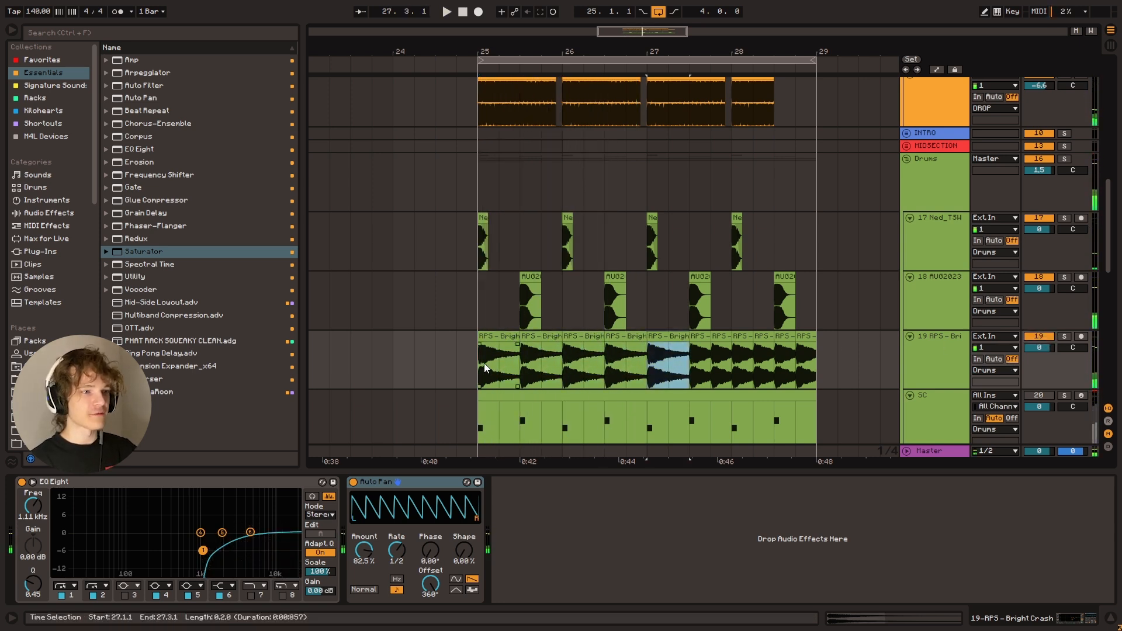
# Raise the Bright Crash track volume to 2.5 dB while listening from bar 25
pyautogui.click(485, 366)
pyautogui.press('space')
pyautogui.moveTo(1040, 348); pyautogui.dragTo(1039, 334)
pyautogui.click(669, 357)
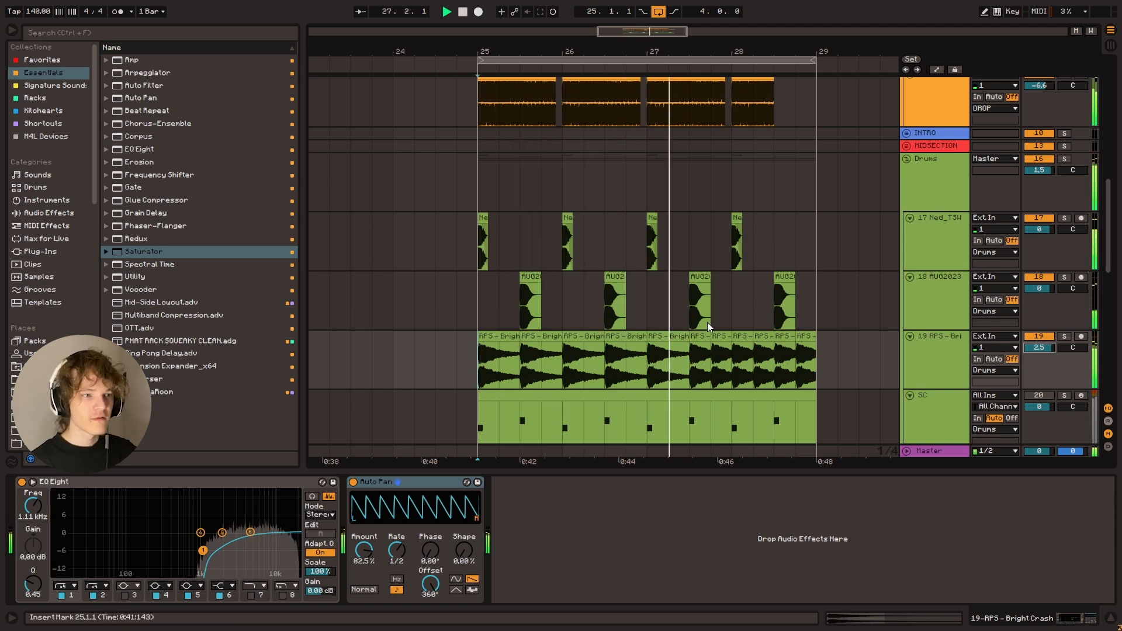
# Duplicate the last half-bar Bright Crash clip to fill the rest of the loop through bar 28
pyautogui.click(676, 341)
pyautogui.hotkey('ctrl', 'd')
pyautogui.hotkey('ctrl', 'd')
pyautogui.hotkey('ctrl', 'd')
# Raise the Bright Crash track volume to 3.7 dB and listen from bar 25
pyautogui.click(484, 366)
pyautogui.press('space')
pyautogui.moveTo(1040, 348); pyautogui.dragTo(1039, 350)
pyautogui.press('space')
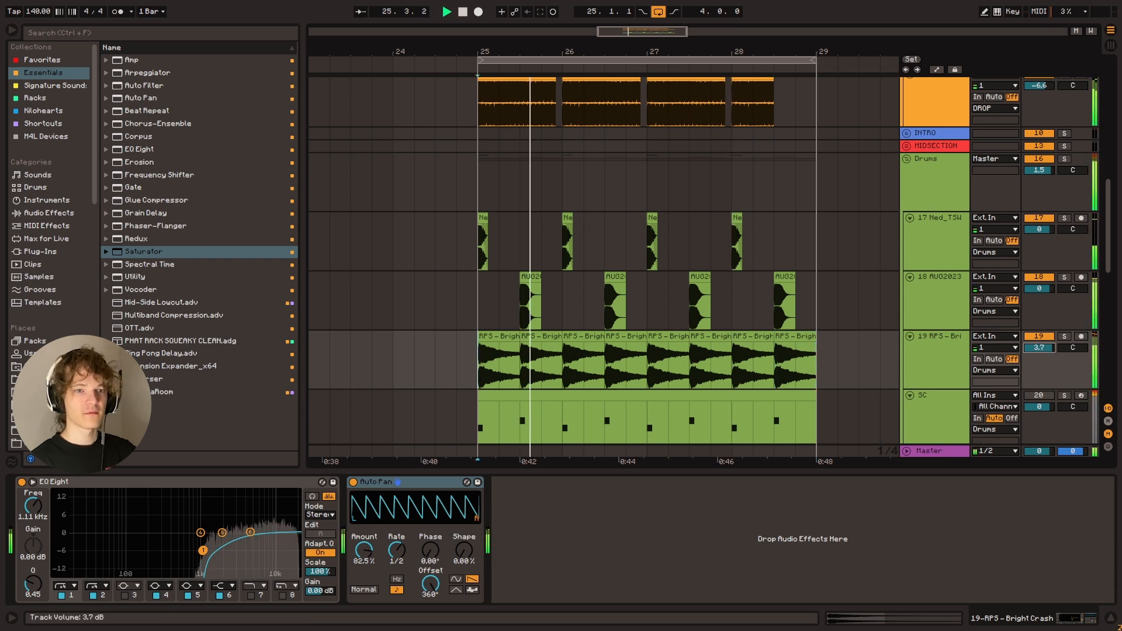
# Set the Bright Crash track volume to 2.0 dB and listen to the drop
pyautogui.press('space')
pyautogui.moveTo(1041, 355); pyautogui.dragTo(1048, 355)
pyautogui.press('space')
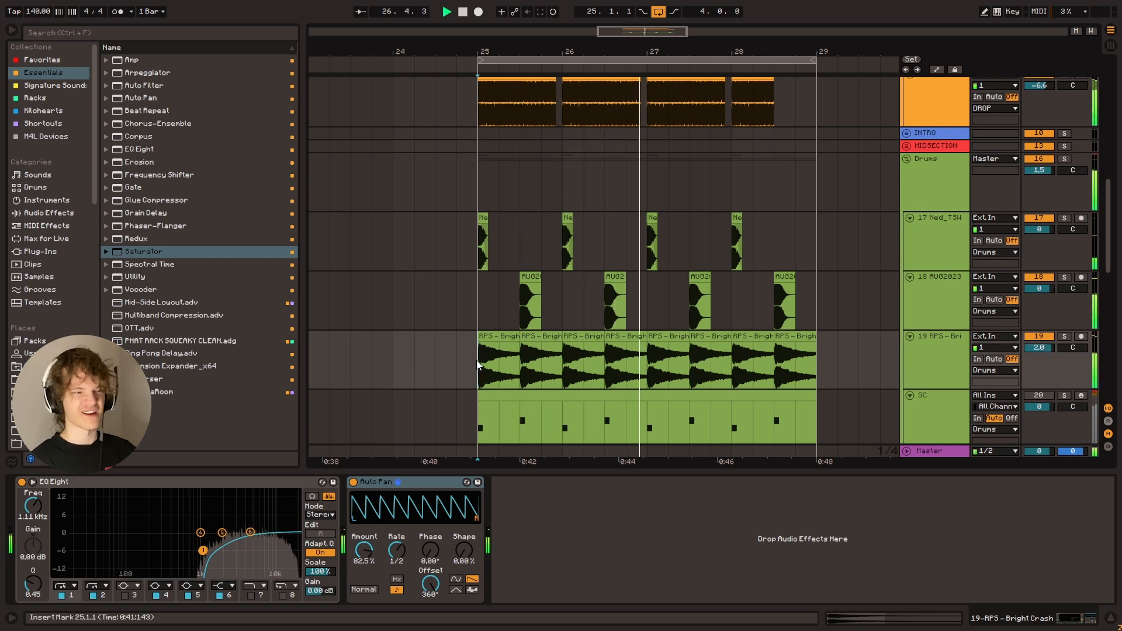
pyautogui.scroll(4, 484, 365)
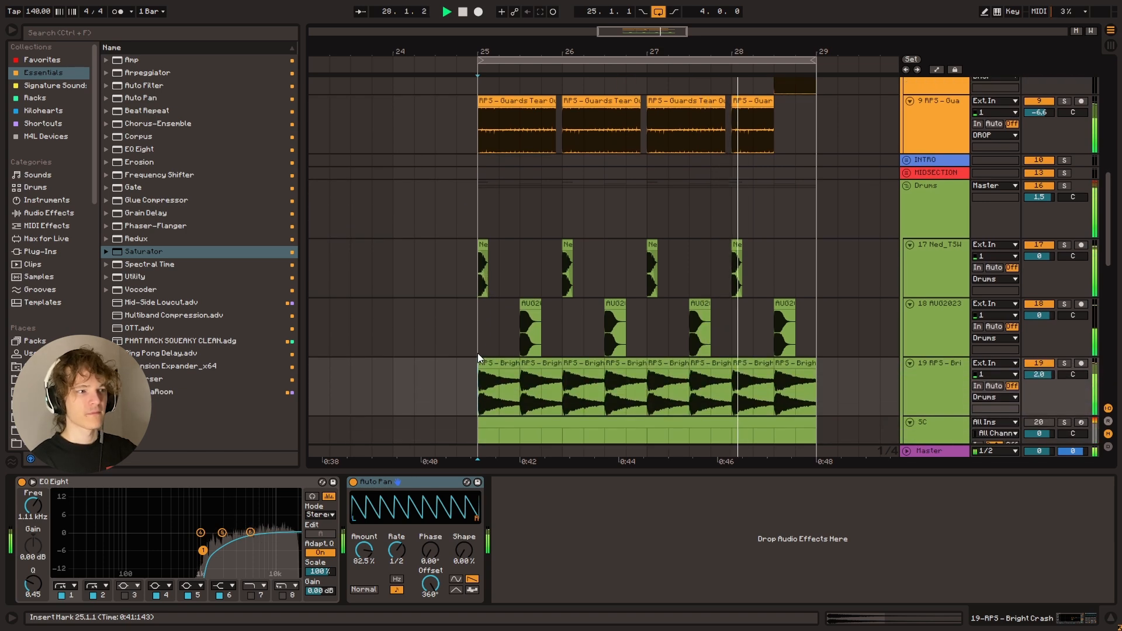
pyautogui.press('space')
# Enable the band 7 high cut at 5.00 kHz on the Cronch track's EQ Eight and listen from bar 25
pyautogui.scroll(6, 478, 292)
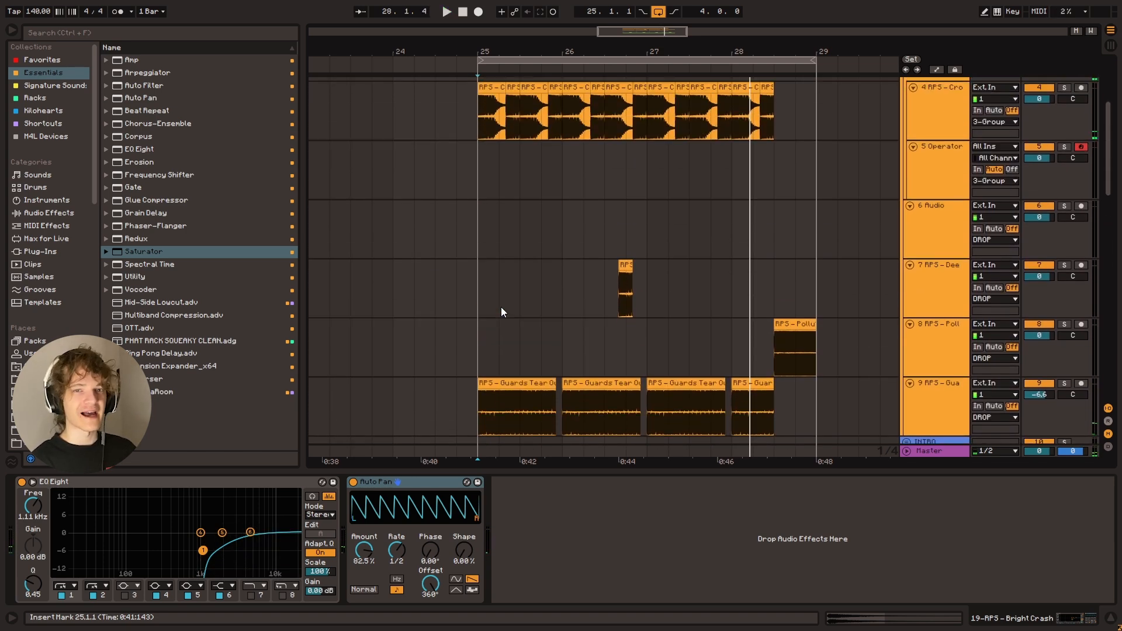
pyautogui.scroll(3, 485, 301)
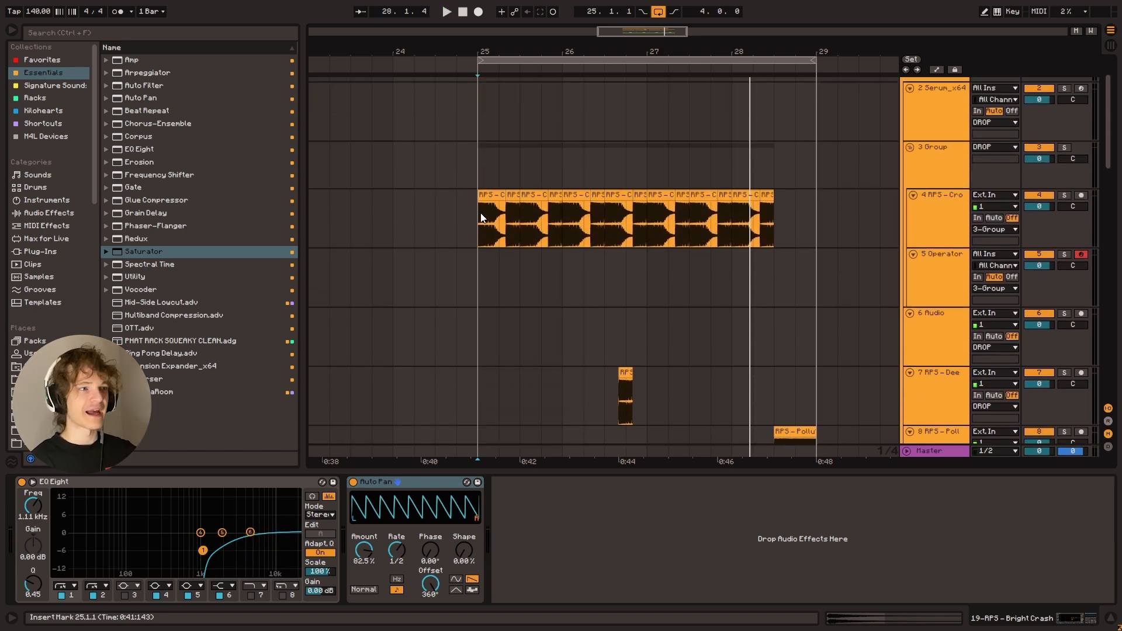
pyautogui.click(482, 216)
pyautogui.click(251, 595)
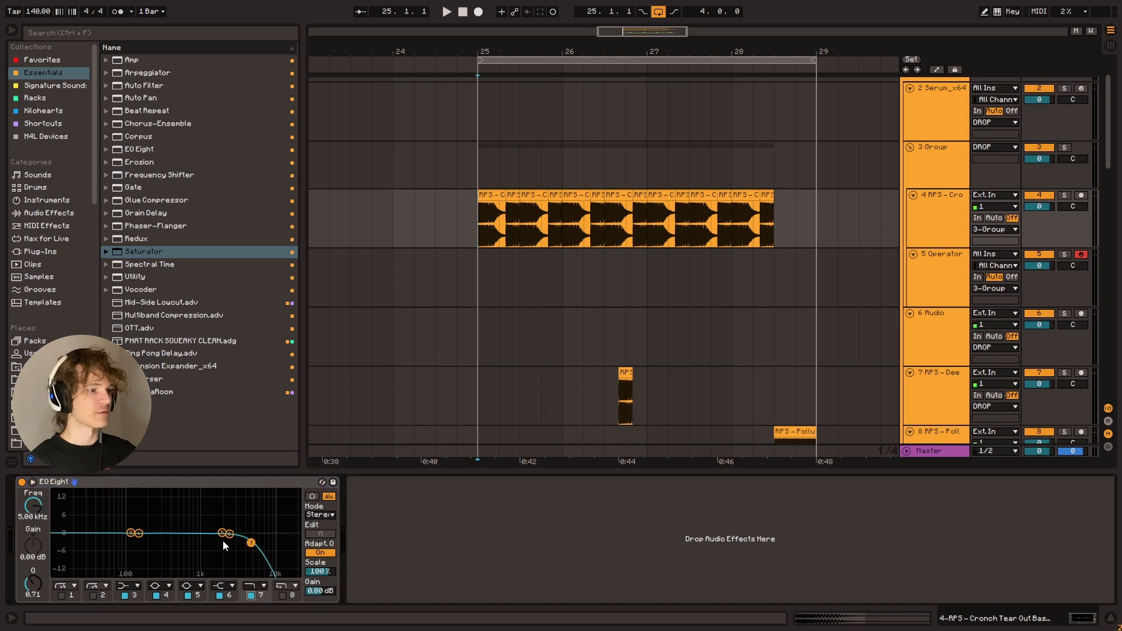
pyautogui.press('space')
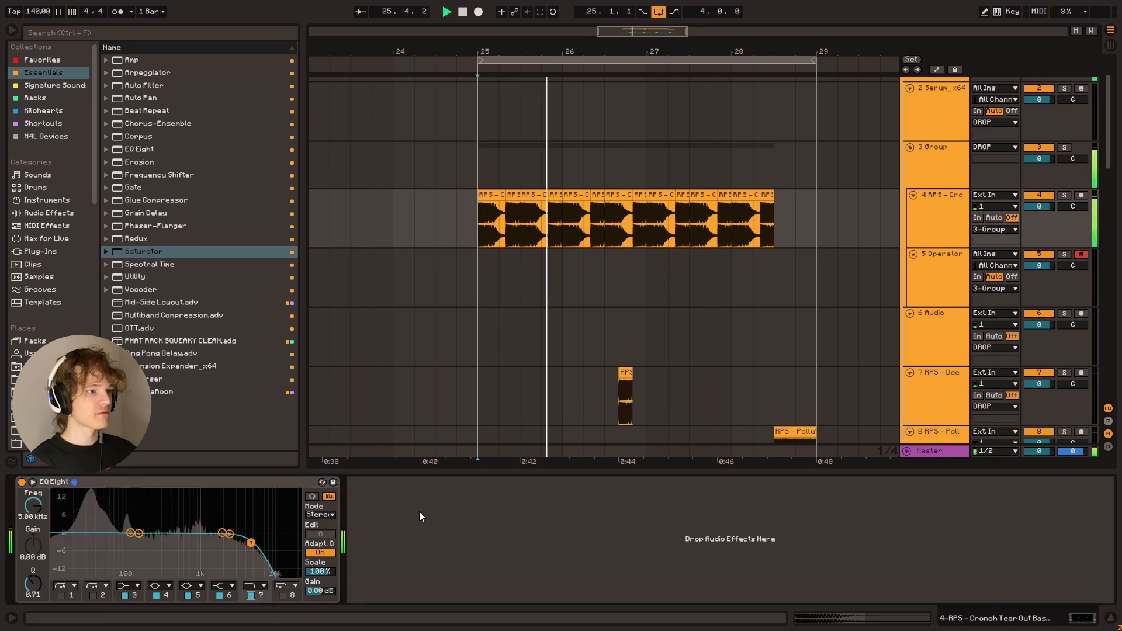
pyautogui.press('space')
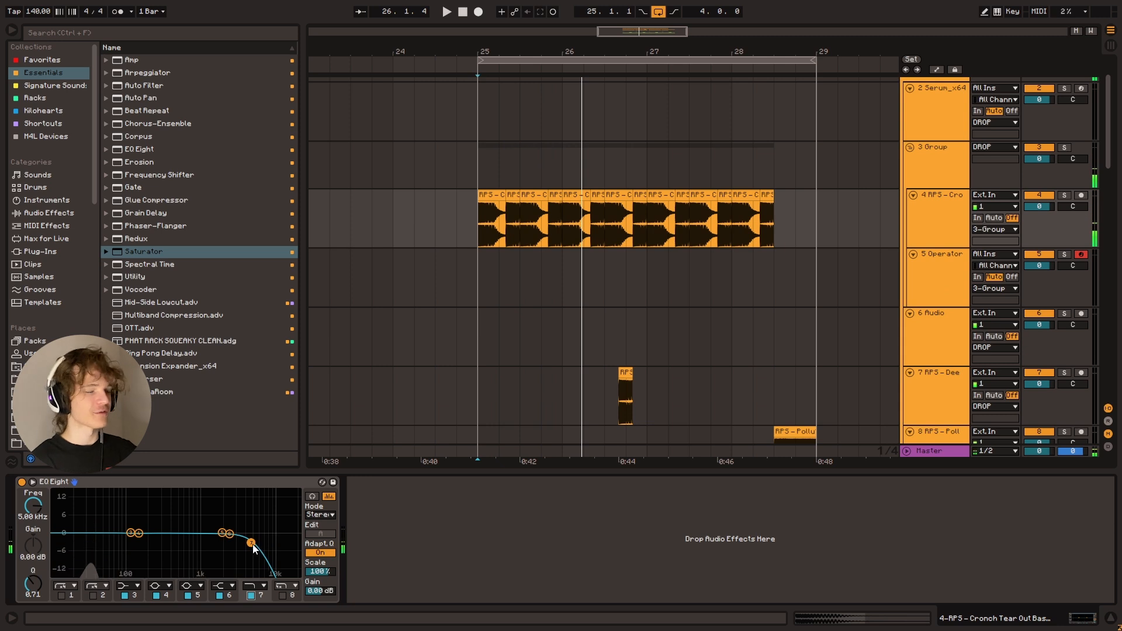
# Lower the band 7 high cut to 3.30 kHz and listen
pyautogui.moveTo(251, 543)
pyautogui.mouseDown()
pyautogui.moveTo(276, 543)
pyautogui.moveTo(238, 542)
pyautogui.mouseUp()
pyautogui.press('space')
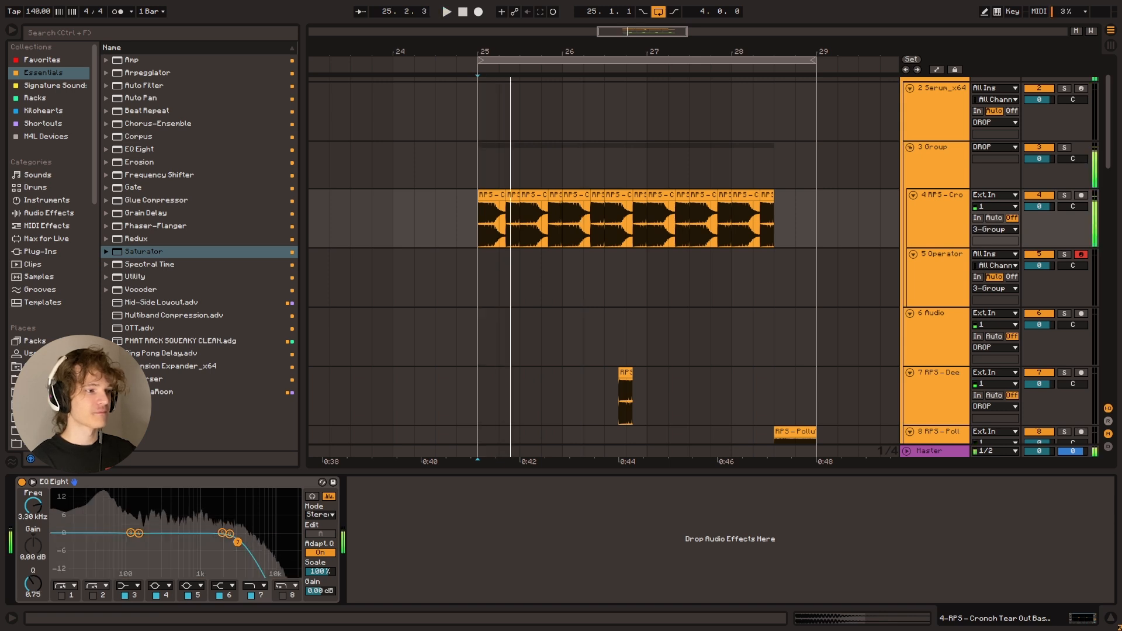
pyautogui.press('space')
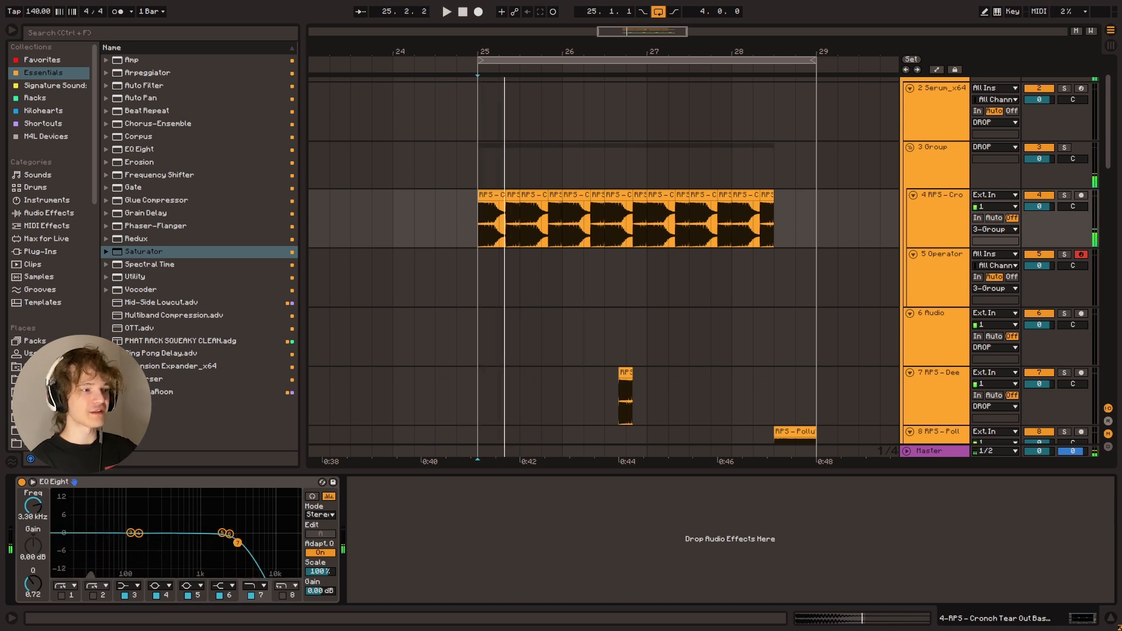
# Raise the band 7 high cut to 22.0 kHz with a Q of 0.58 and listen repeatedly from bar 25
pyautogui.moveTo(238, 543); pyautogui.dragTo(298, 546)
pyautogui.press('space')
pyautogui.press('space')
pyautogui.press('space')
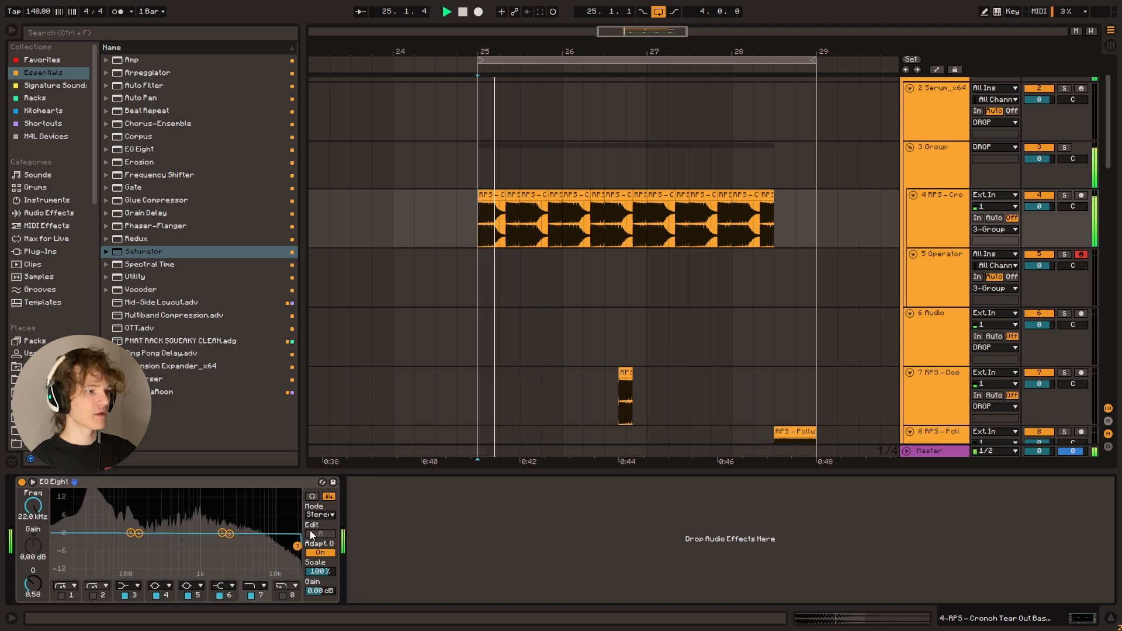
pyautogui.press('space')
pyautogui.press('space')
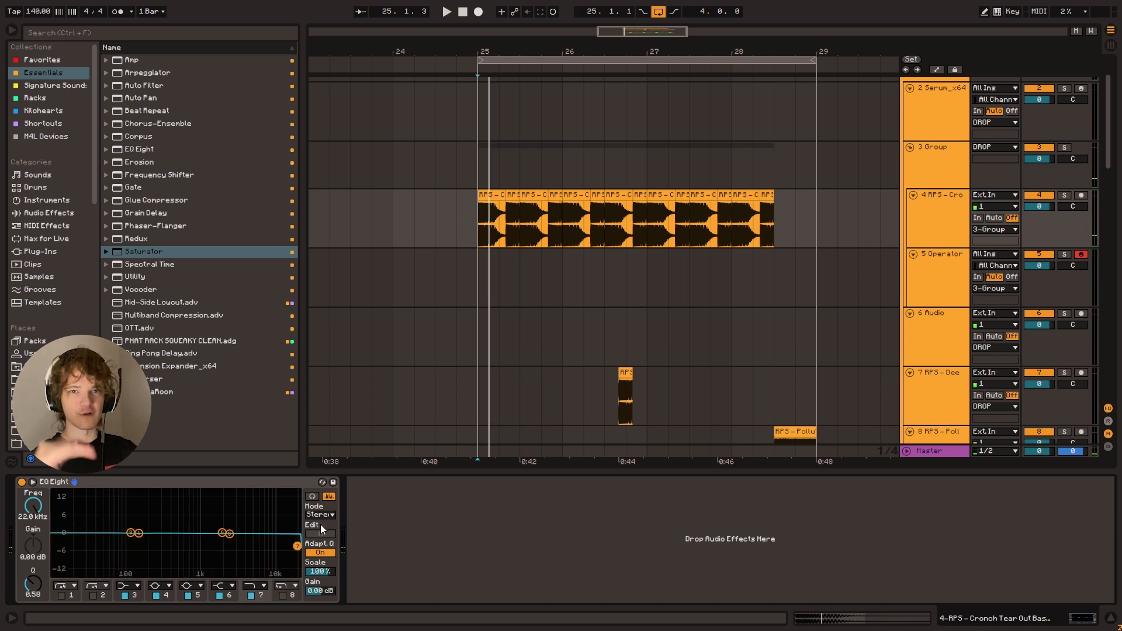
pyautogui.press('space')
pyautogui.press('space')
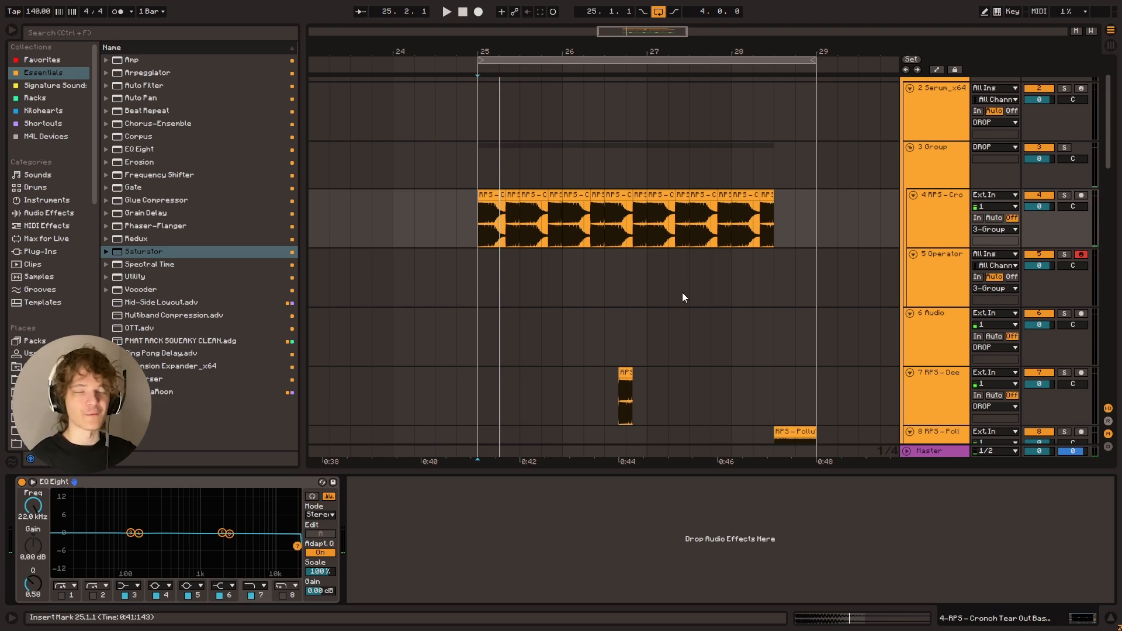
# Cut the band 6 high shelf by 15.0 dB at 5.62 kHz with a Q of 0.10 and listen from bar 25
pyautogui.scroll(-5, 526, 331)
pyautogui.scroll(4, 475, 308)
pyautogui.scroll(3, 452, 251)
pyautogui.click(481, 269)
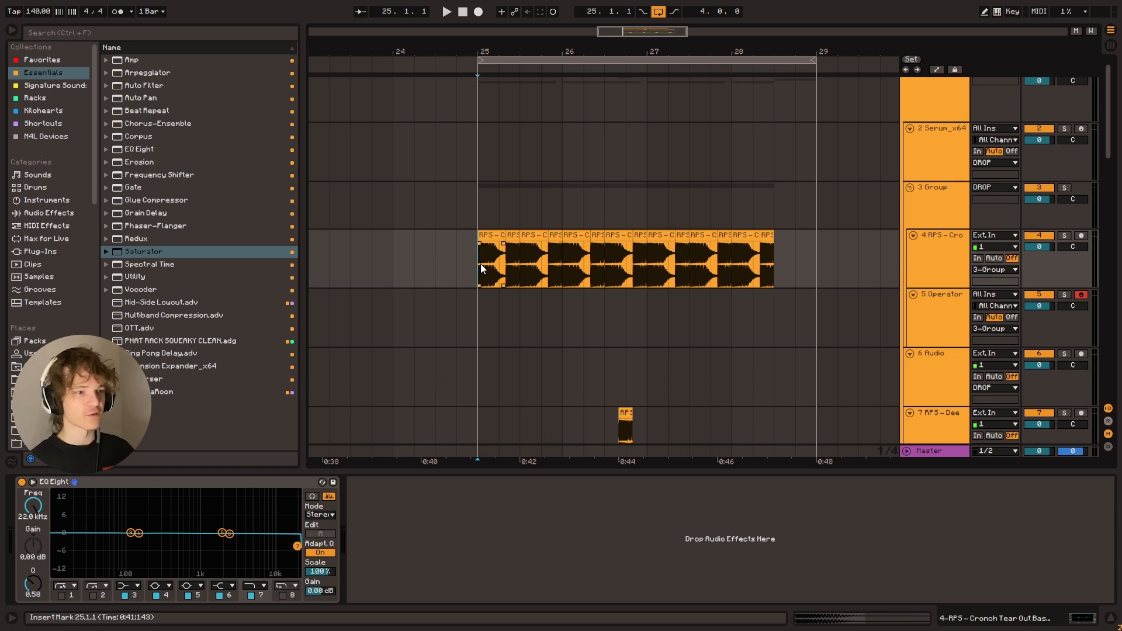
pyautogui.moveTo(297, 546)
pyautogui.mouseDown()
pyautogui.moveTo(276, 543)
pyautogui.moveTo(297, 548)
pyautogui.mouseUp()
pyautogui.press('space')
pyautogui.moveTo(230, 534); pyautogui.dragTo(254, 574)
pyautogui.press('space')
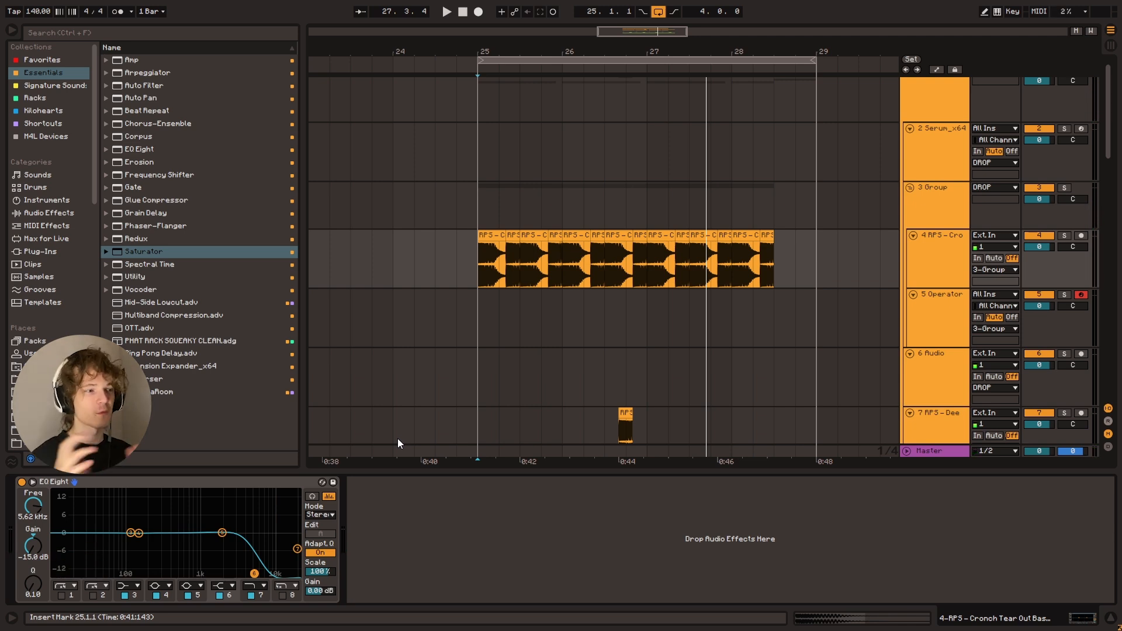
# Solo the Cronch track, set the band 6 high-shelf cut to 4.08 kHz with a Q of 0.46, and listen
pyautogui.click(1065, 236)
pyautogui.moveTo(254, 574)
pyautogui.mouseDown()
pyautogui.moveTo(223, 574)
pyautogui.moveTo(244, 574)
pyautogui.mouseUp()
pyautogui.press('space')
pyautogui.press('space')
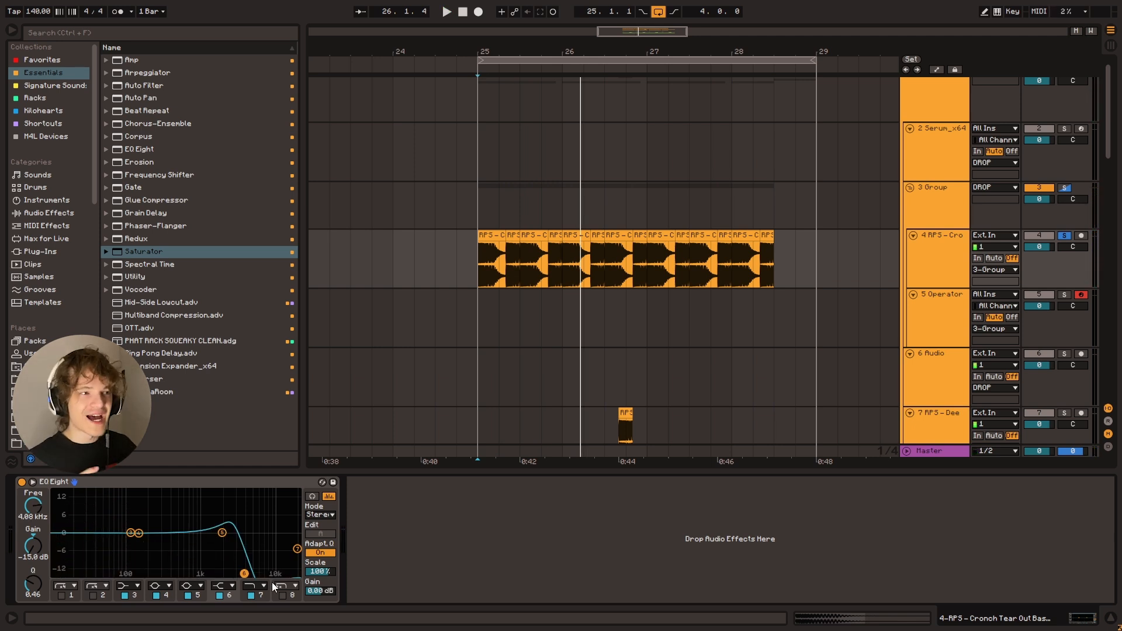
# Level the band 6 high shelf at -0.07 dB and 6.25 kHz while listening, and unsolo the Cronch track
pyautogui.press('space')
pyautogui.moveTo(244, 574); pyautogui.dragTo(258, 535)
pyautogui.press('space')
pyautogui.click(1064, 235)
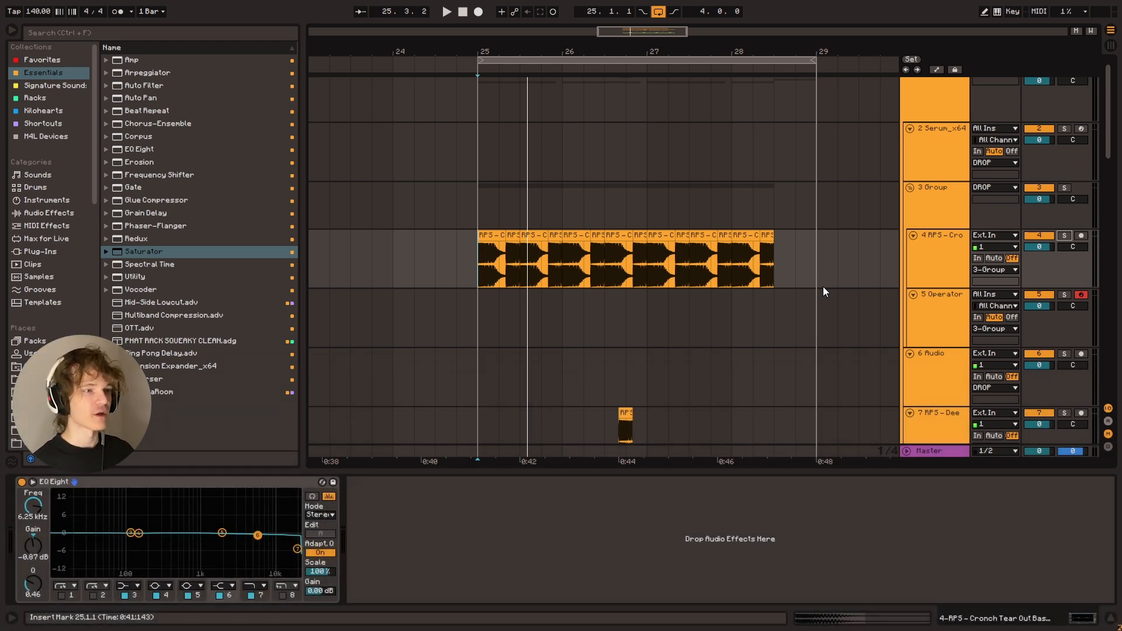
# Compare a band 6 high-shelf cut of -7.56 dB at 4.54 kHz with a boost of 4.09 dB at 5.50 kHz while listening
pyautogui.press('space')
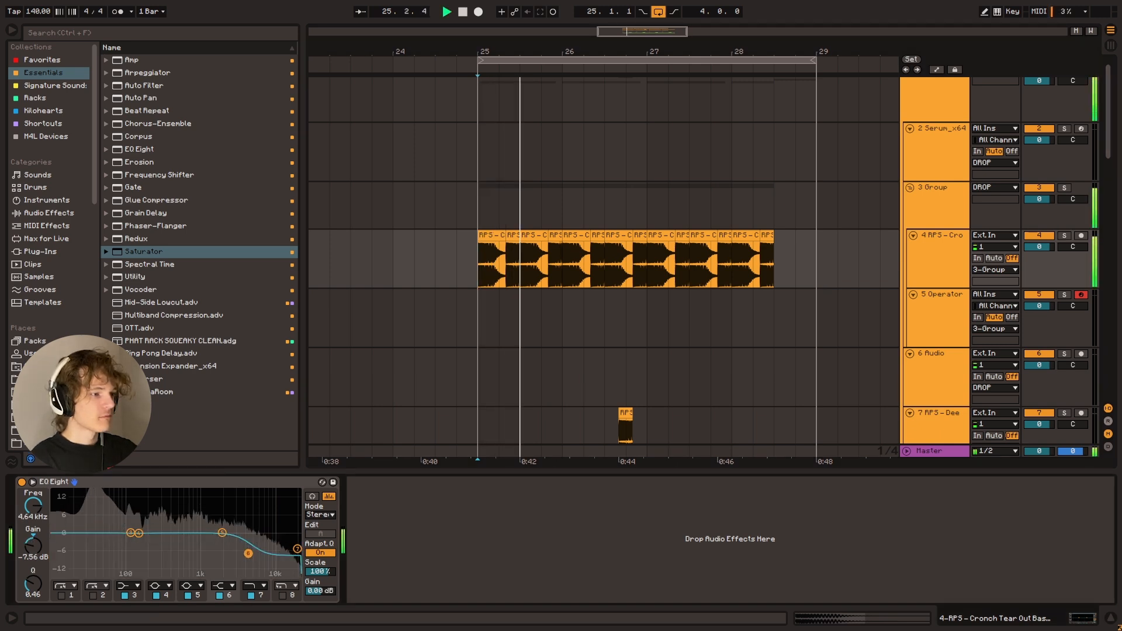
pyautogui.press('space')
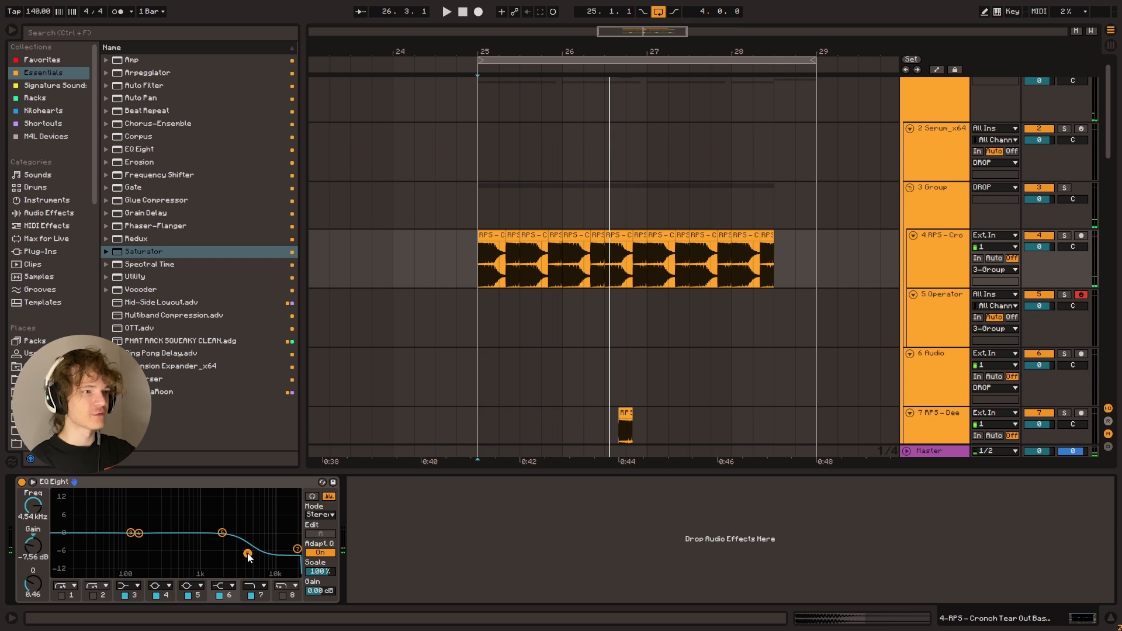
pyautogui.press('space')
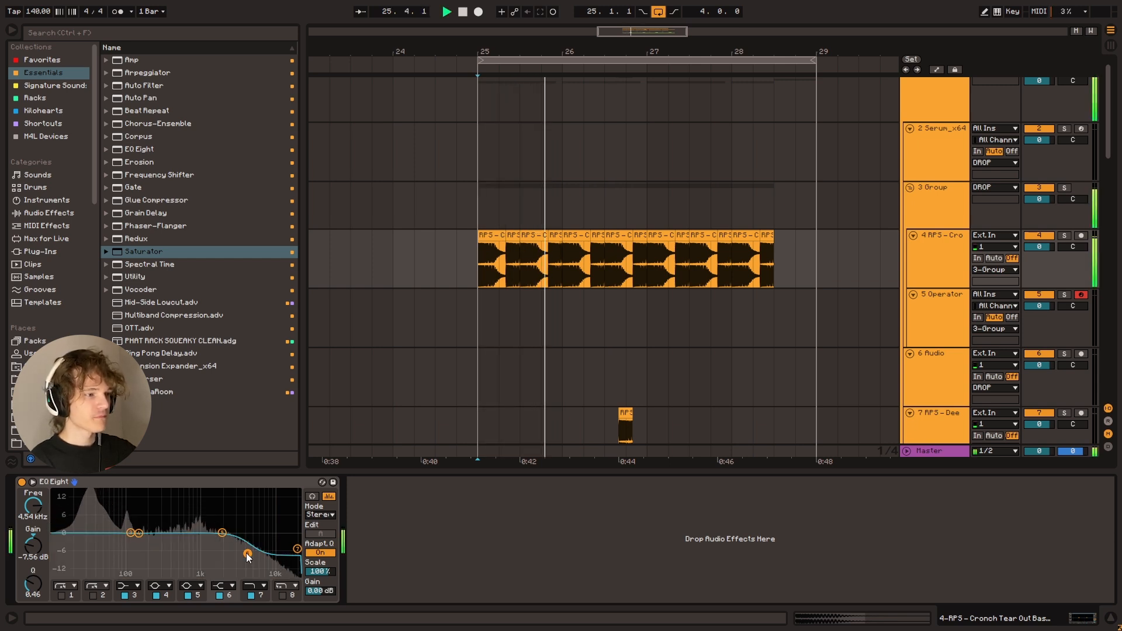
pyautogui.moveTo(247, 554); pyautogui.dragTo(253, 522)
pyautogui.press('space')
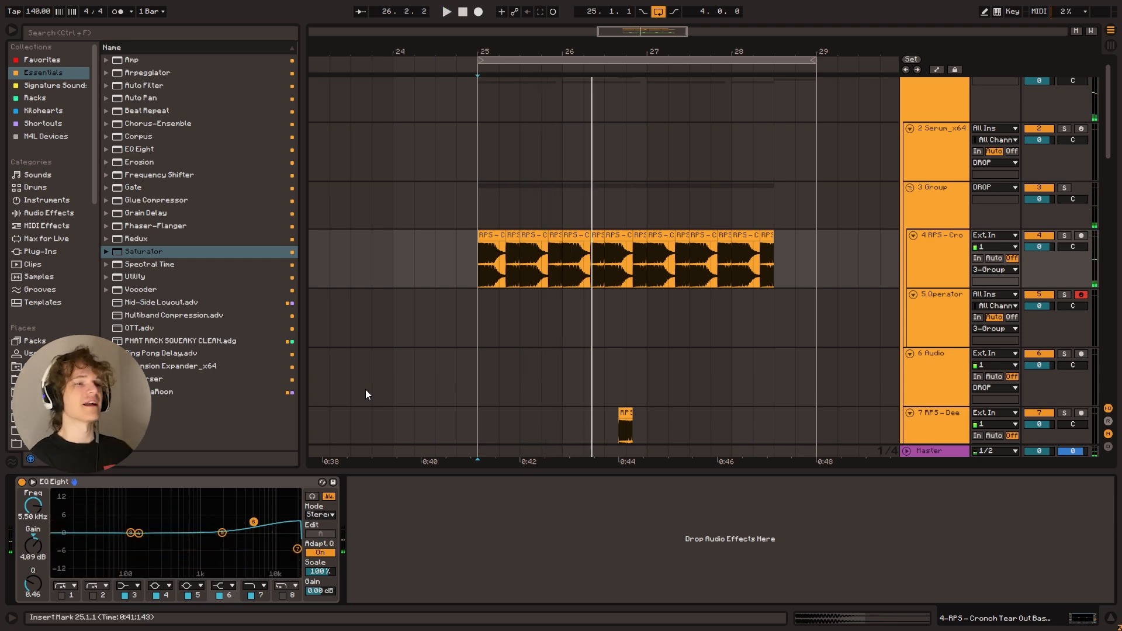